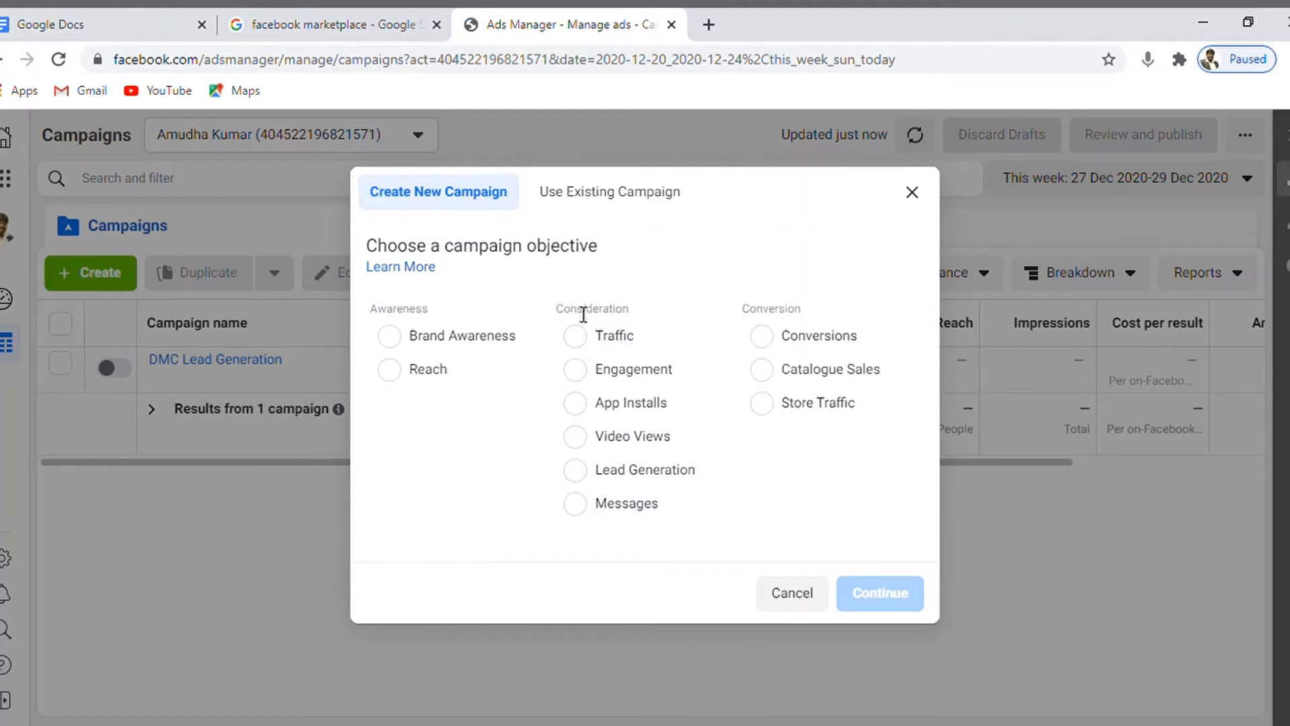
double_click(584, 311)
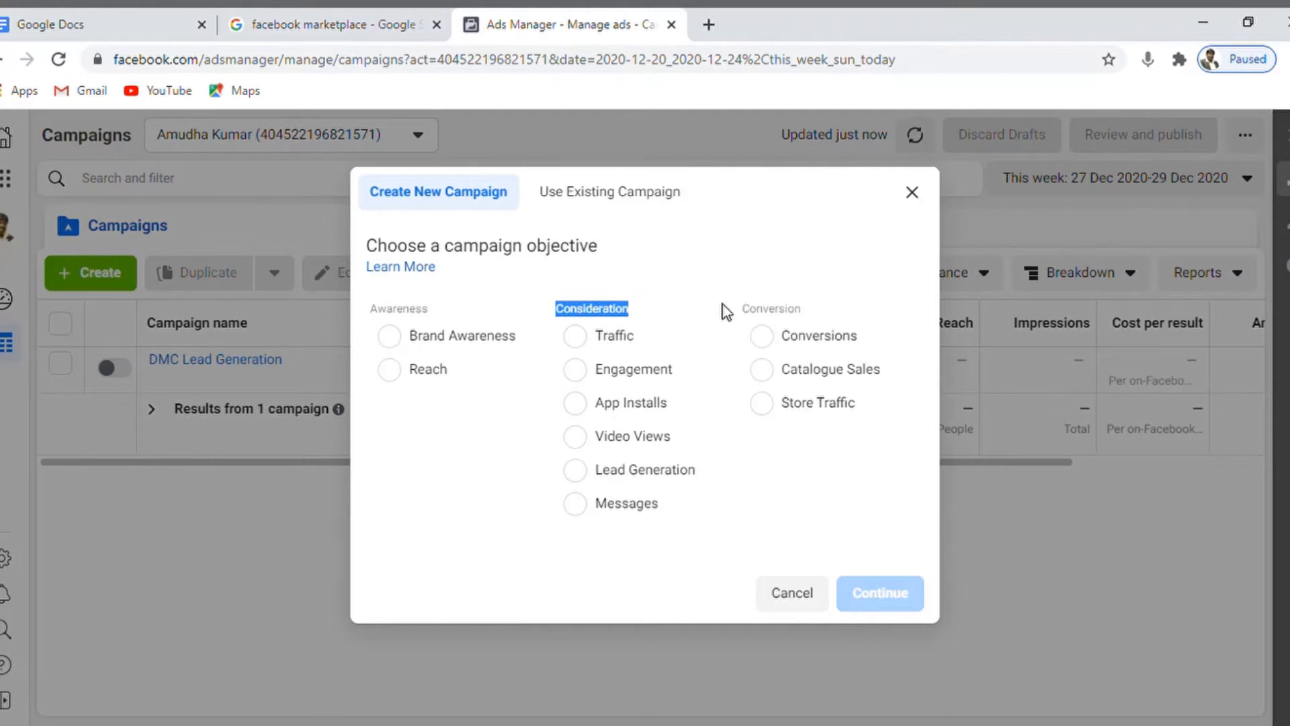
double_click(408, 312)
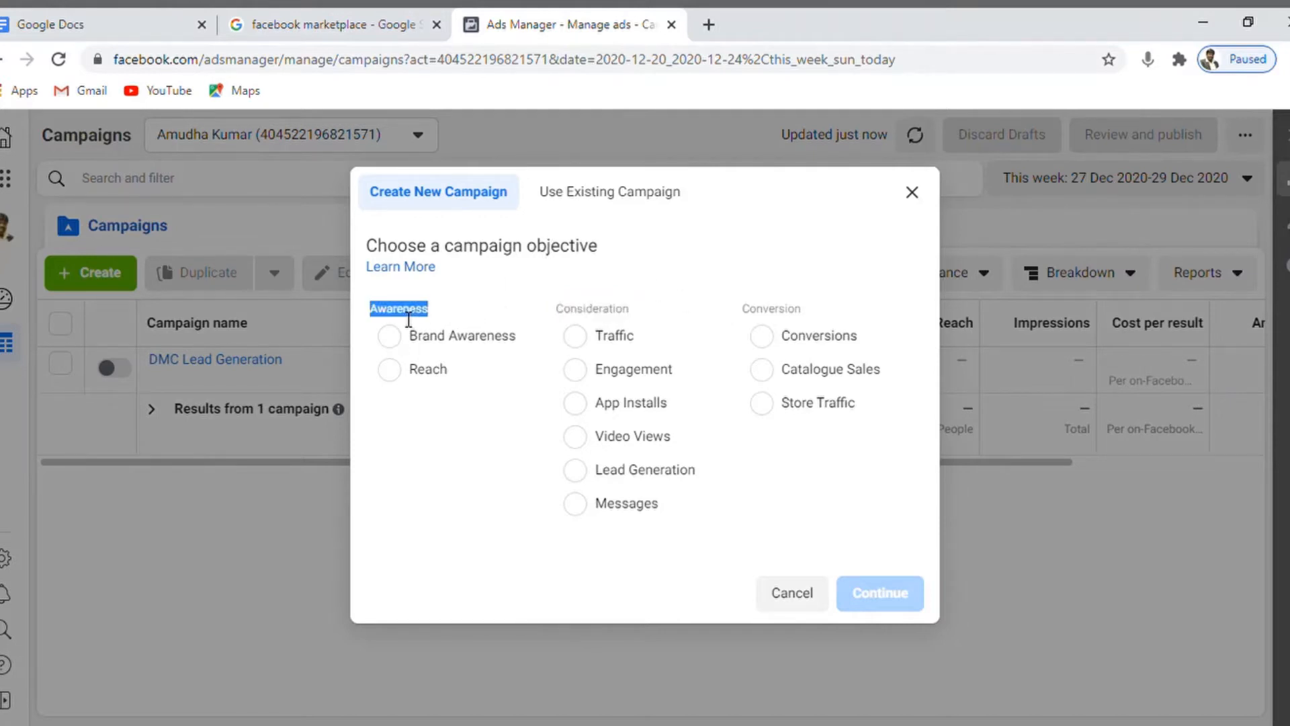
left_click(607, 315)
double_click(607, 316)
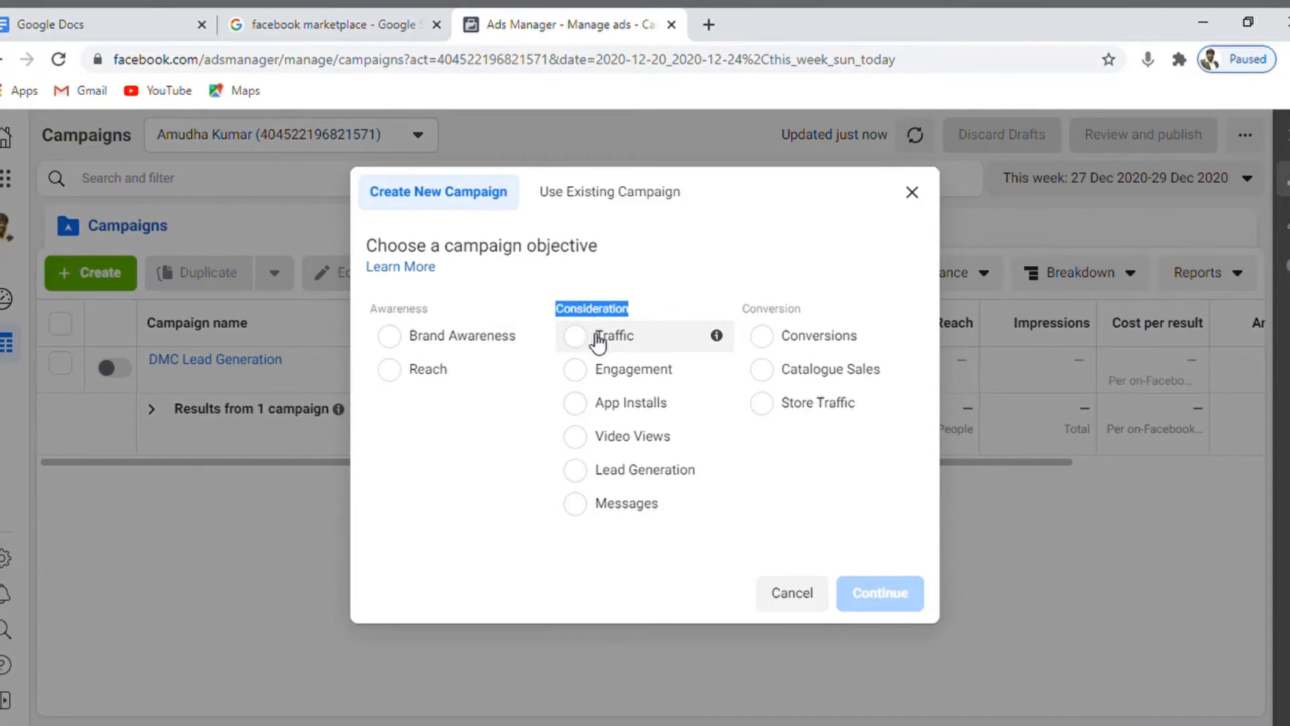
Choose Traffic as the new campaign's objective and expand the optional campaign naming section.
mouse_move(718, 339)
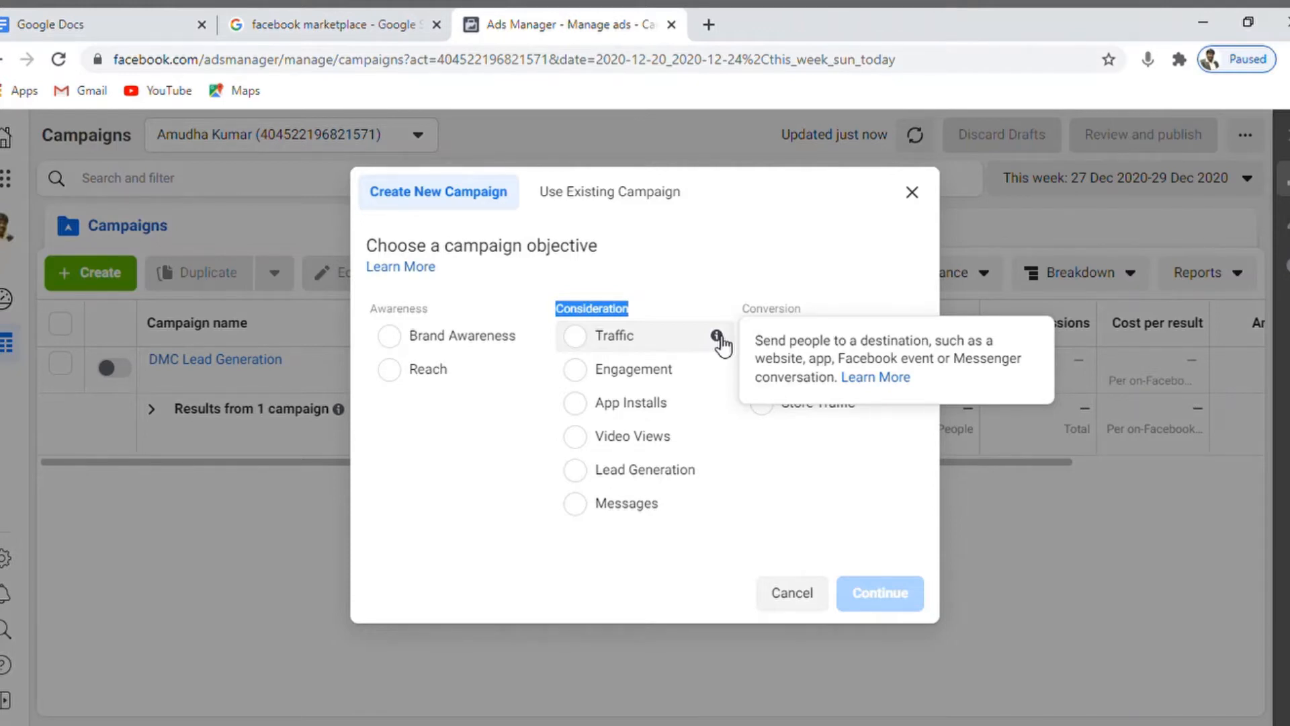
left_click(575, 340)
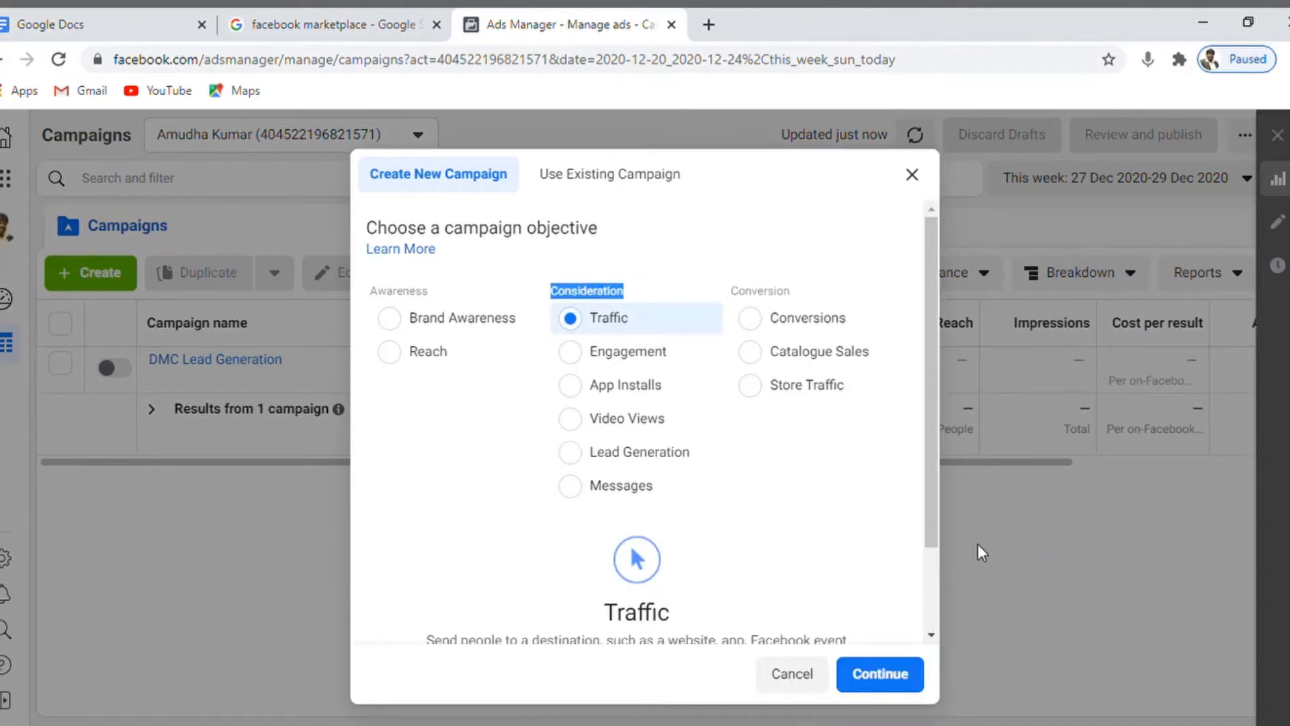
left_click_drag(930, 341, 929, 433)
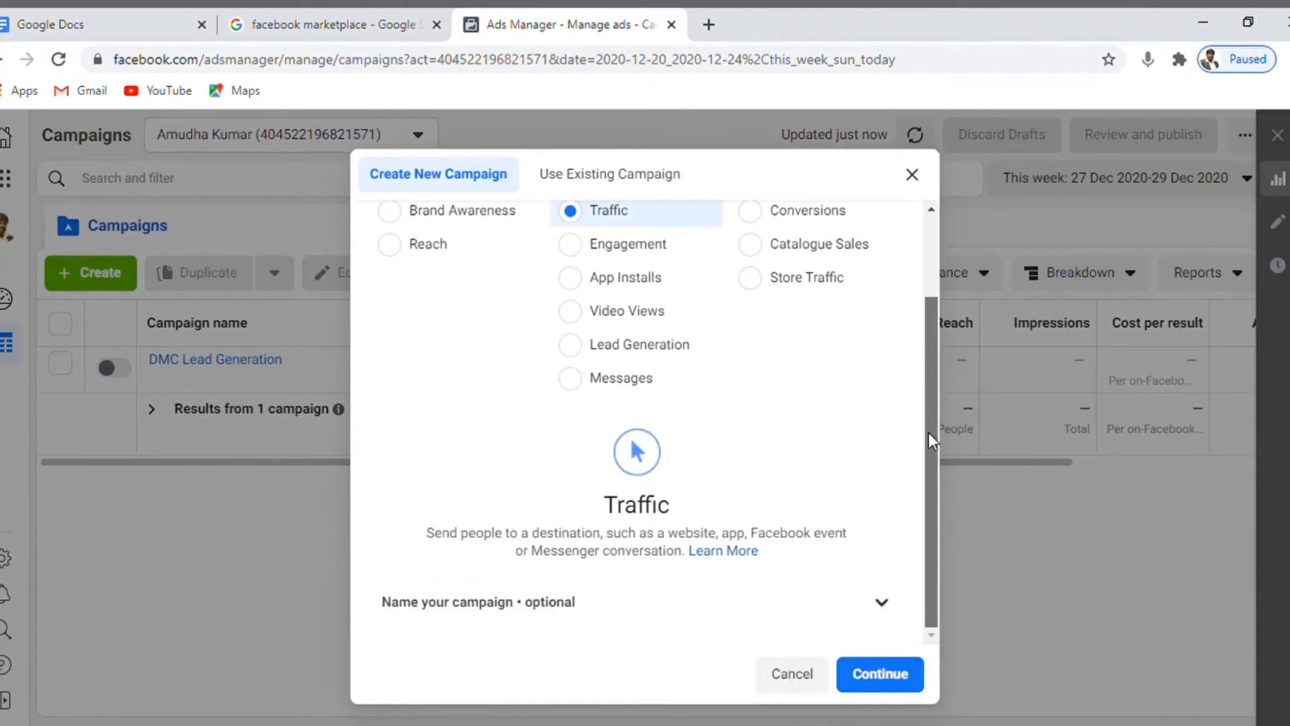
left_click(887, 608)
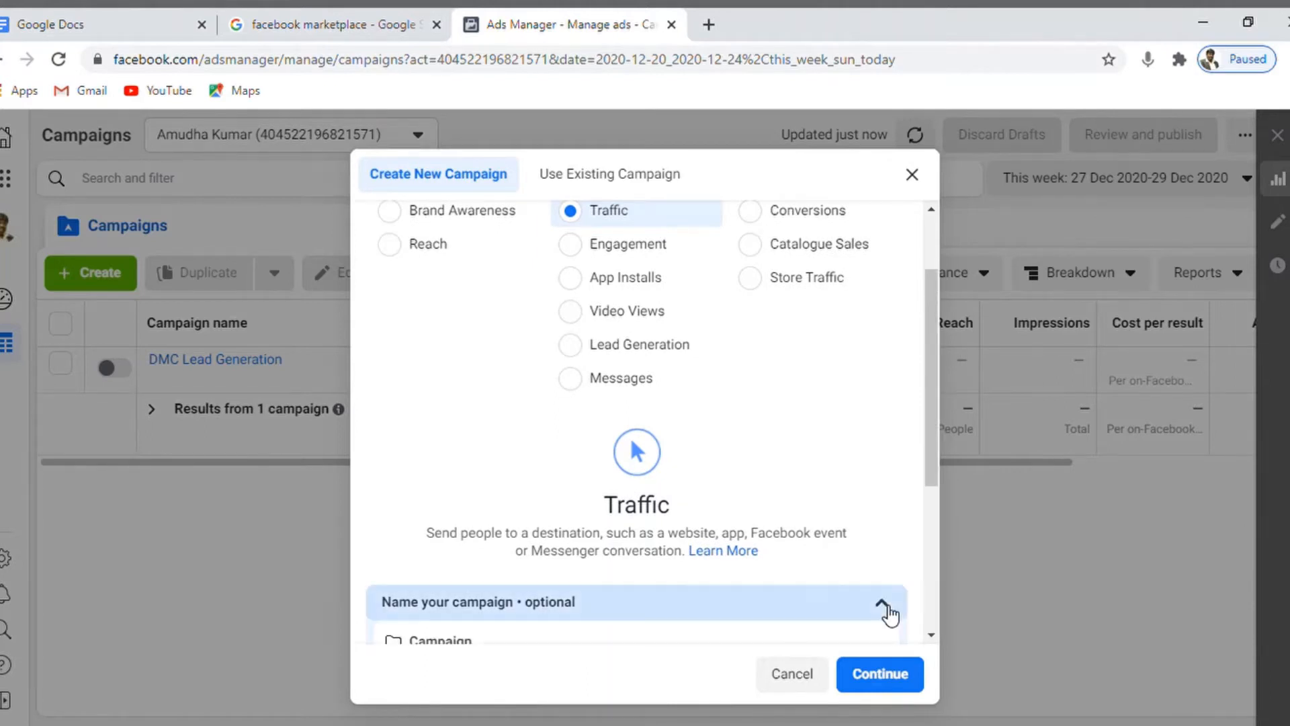
left_click_drag(930, 393, 931, 546)
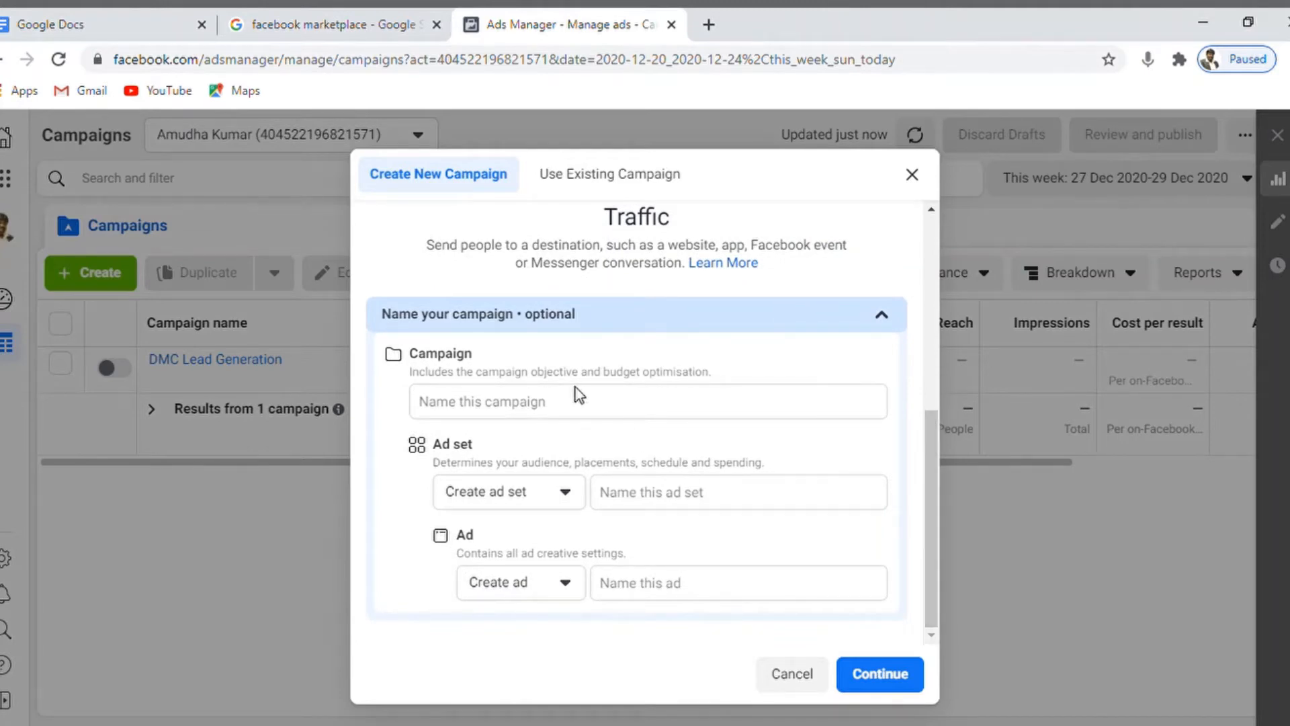
Name the campaign with the advertiser's name followed by "Traffic".
left_click(577, 406)
type("Saple a")
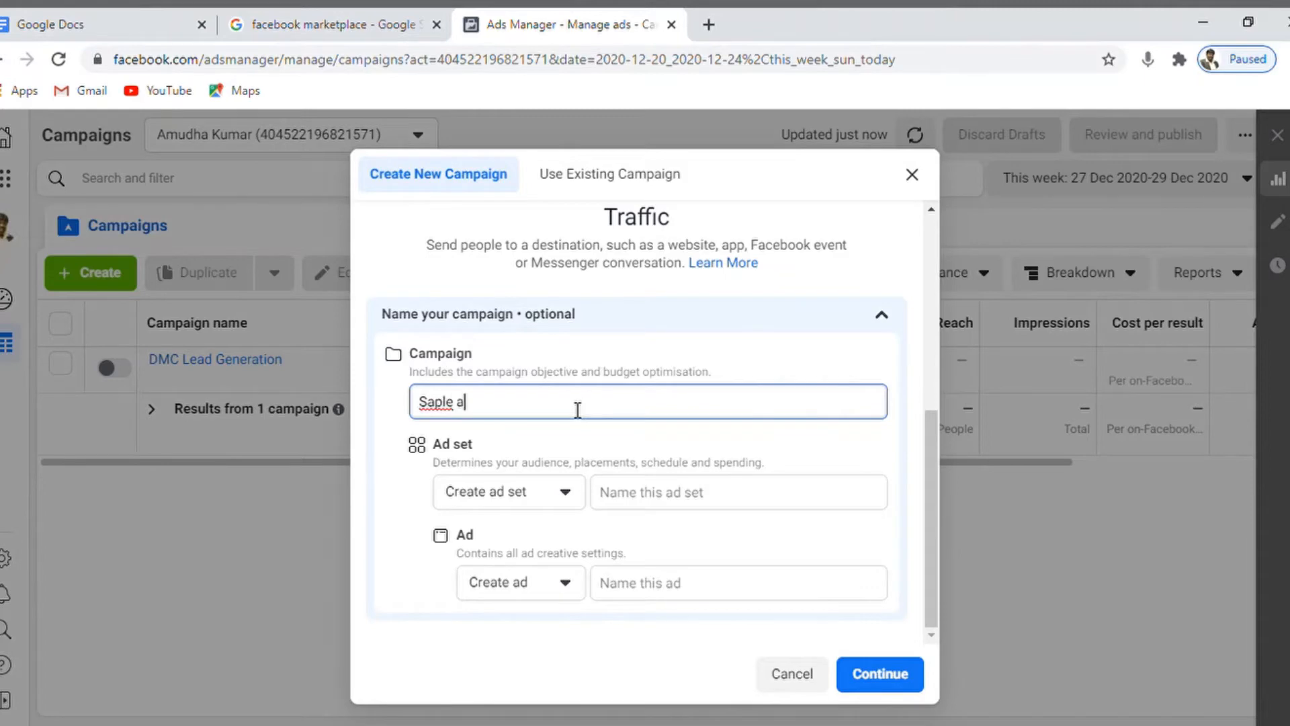
key("ctrl+a")
type("Amudhakumar ")
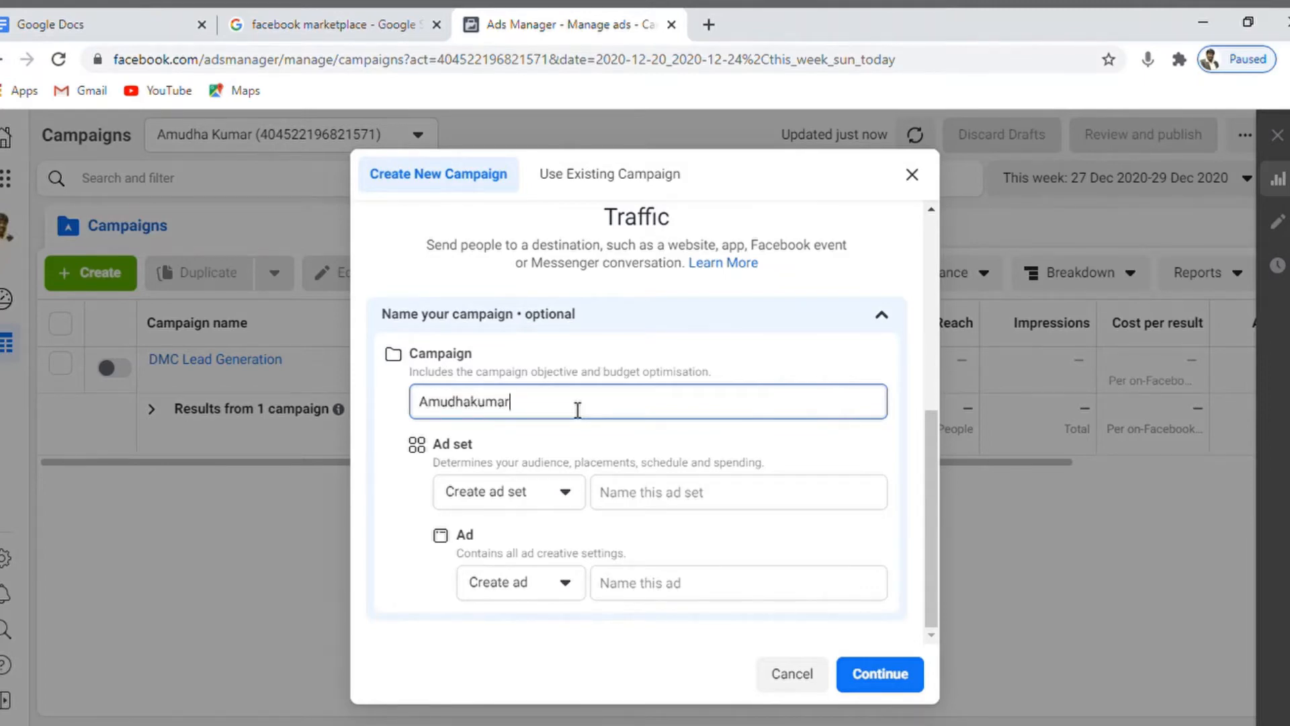
type("Traffic")
Name the ad set with the advertiser's name followed by "Traffic", correcting the spelling and spacing.
left_click(662, 492)
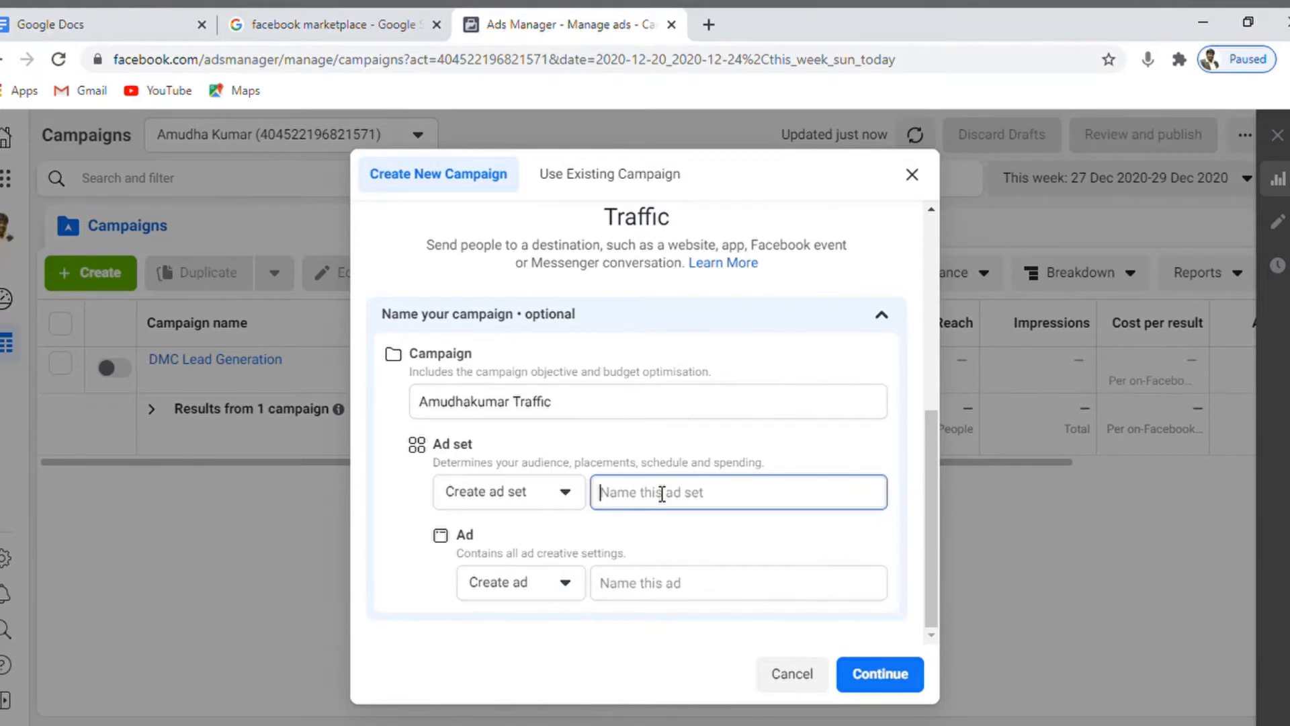
type("Amudha")
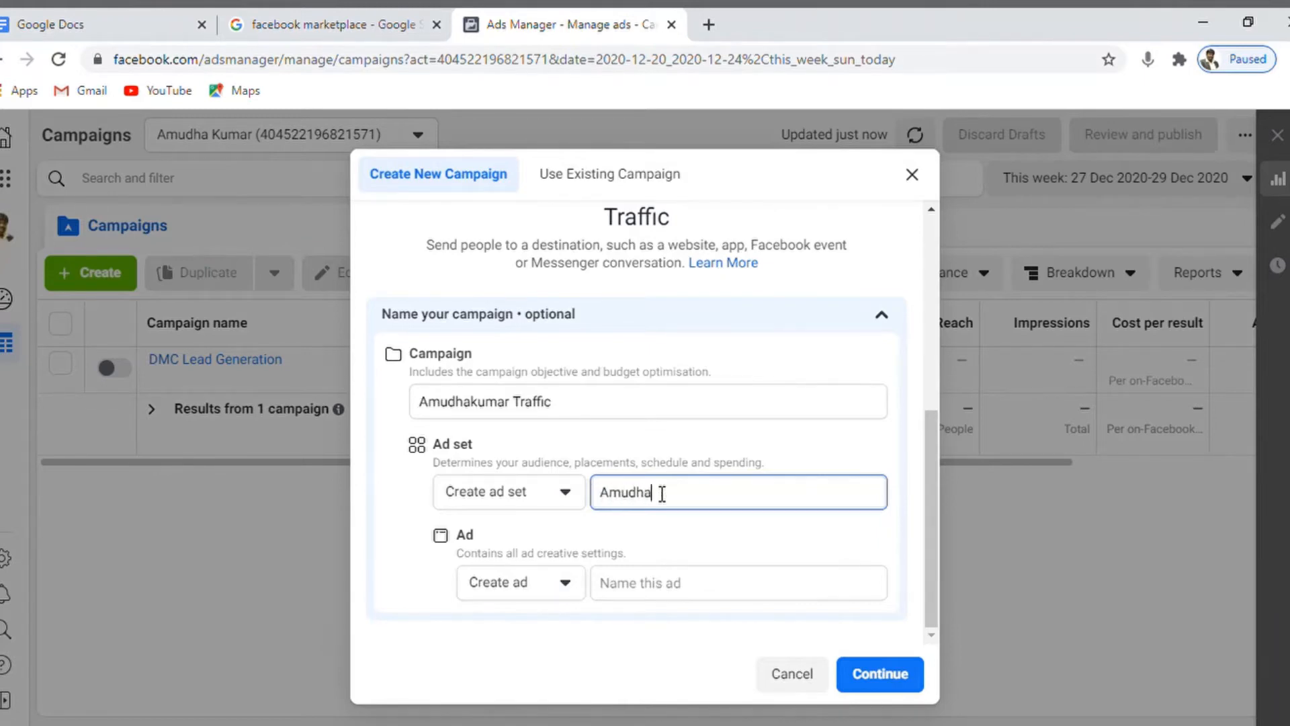
type("kum rTraffic")
key("Left")
key("Left")
key("Left")
key("Left")
key("Left")
key("Left")
key("Left")
key("Left")
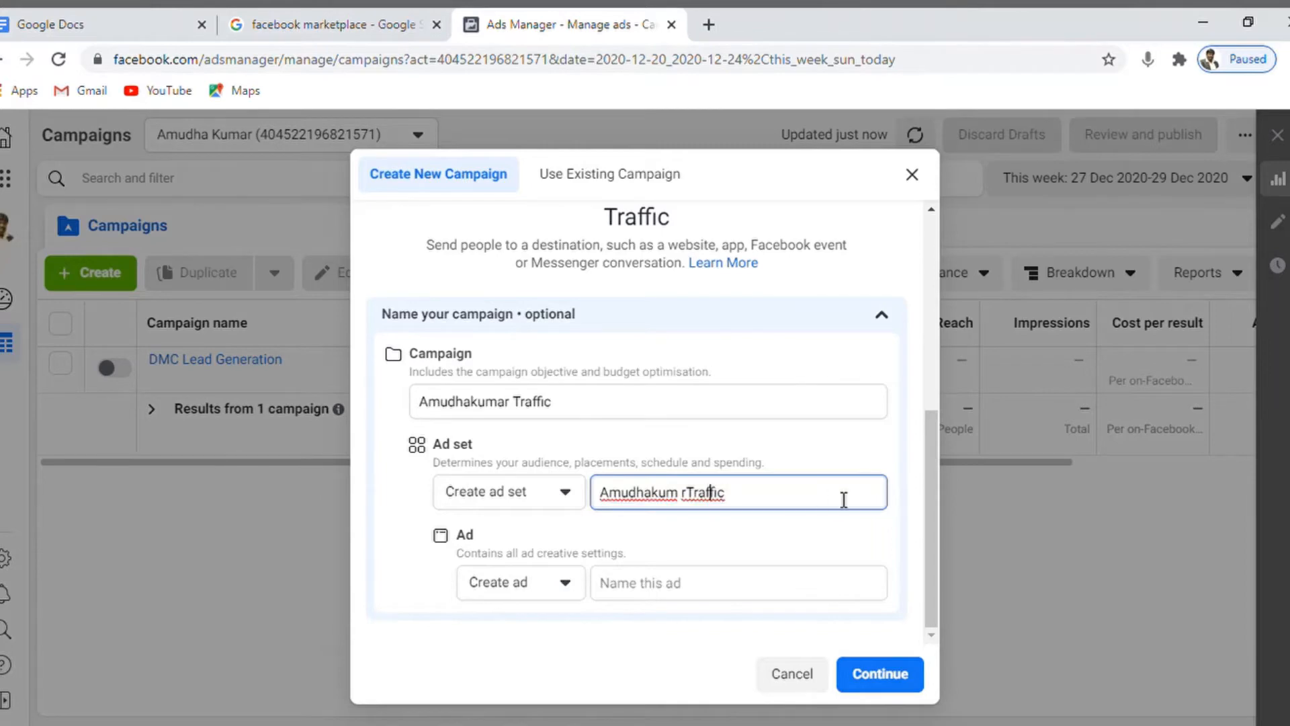
key("BackSpace")
key("Right")
key("Left")
key("Left")
type("a")
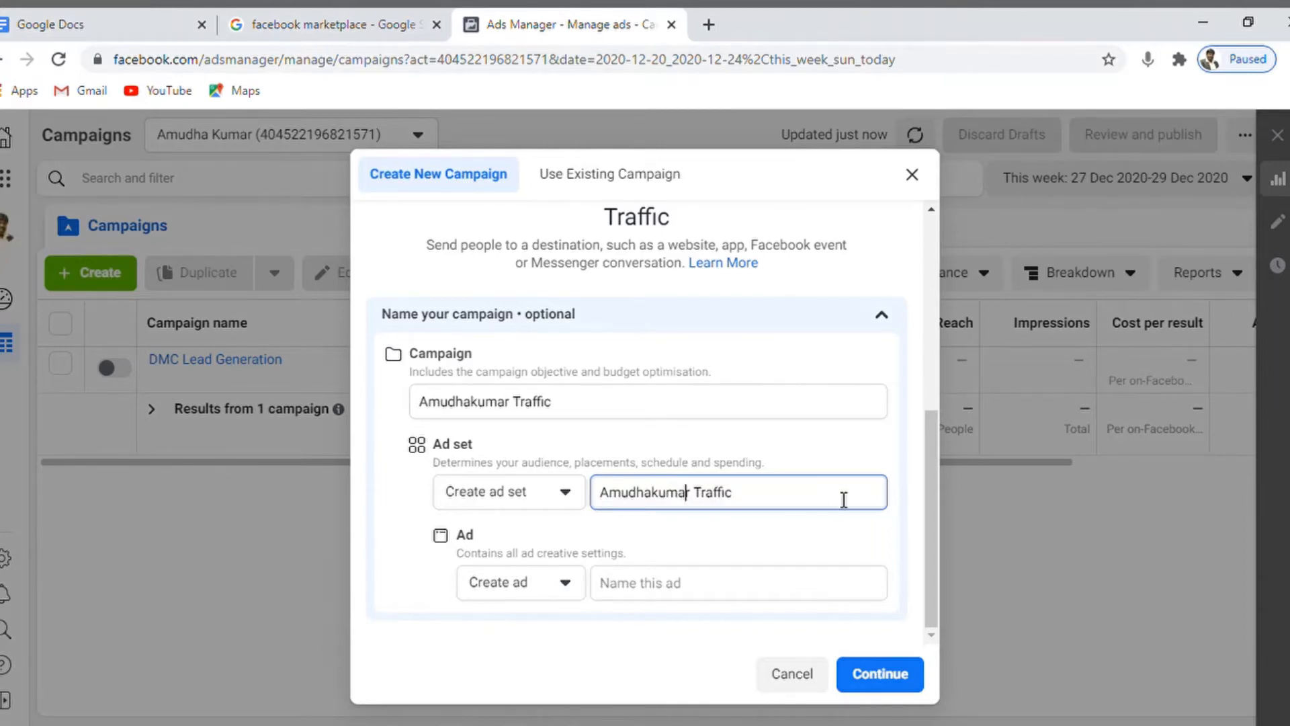
Reuse the ad set's name for the ad and create the campaign draft.
key("ctrl+a")
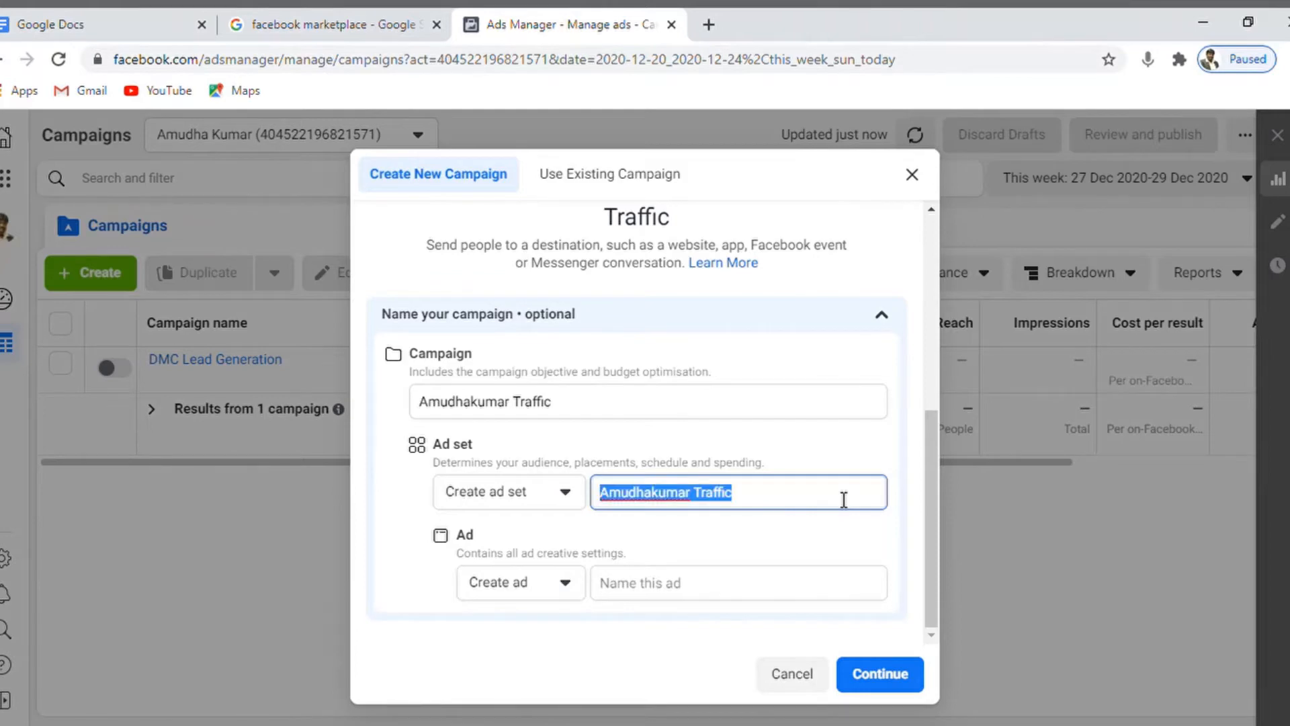
left_click(709, 596)
type("Amudhakumar Traffic")
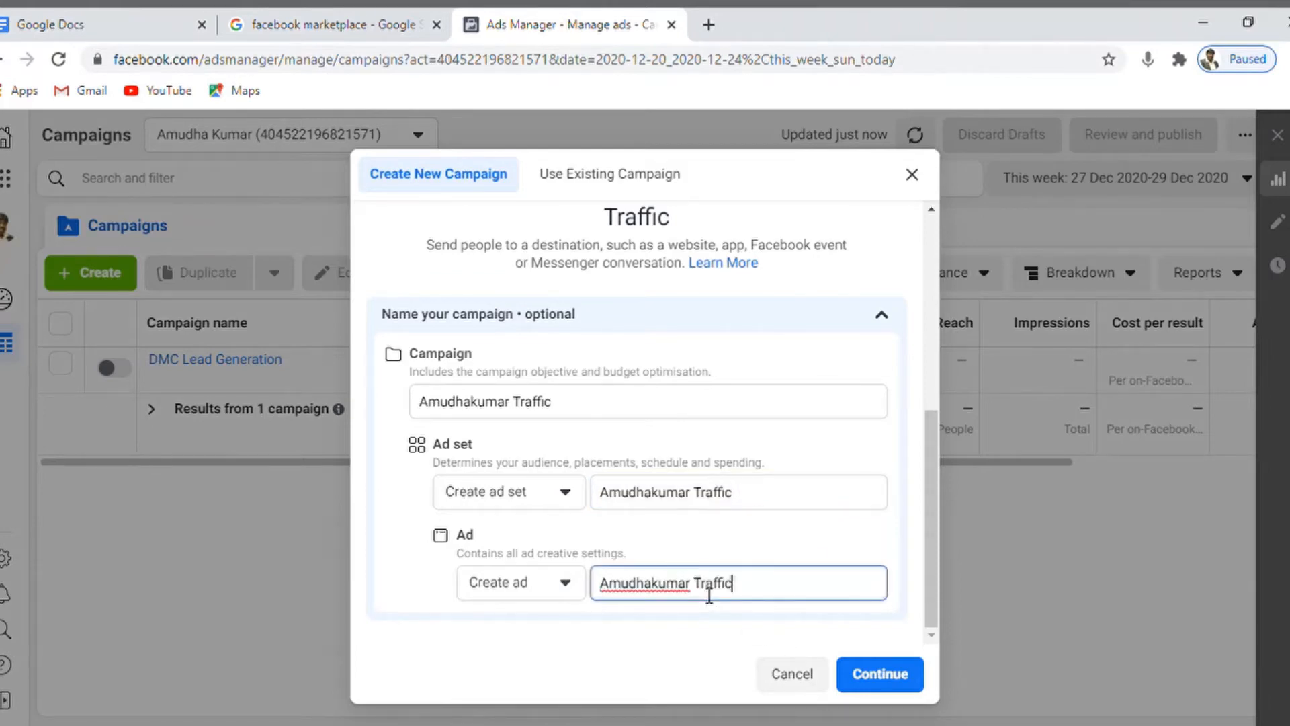
left_click(564, 408)
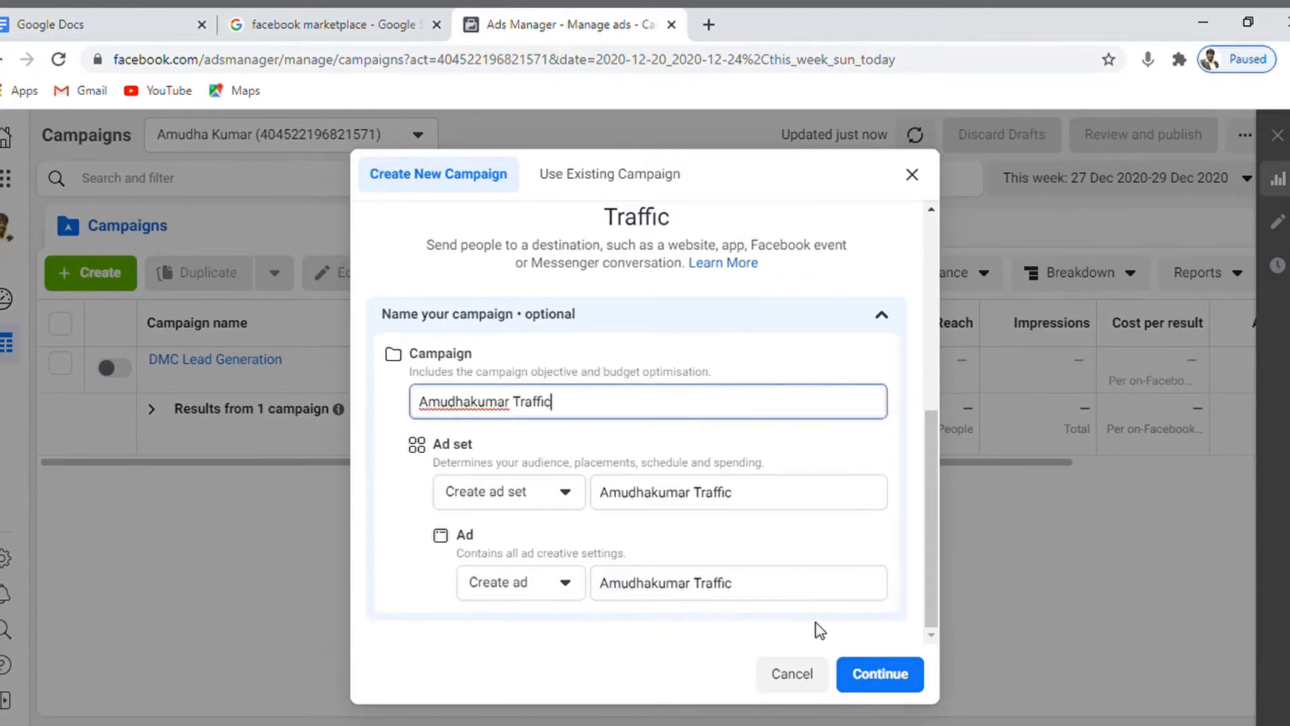
left_click(880, 674)
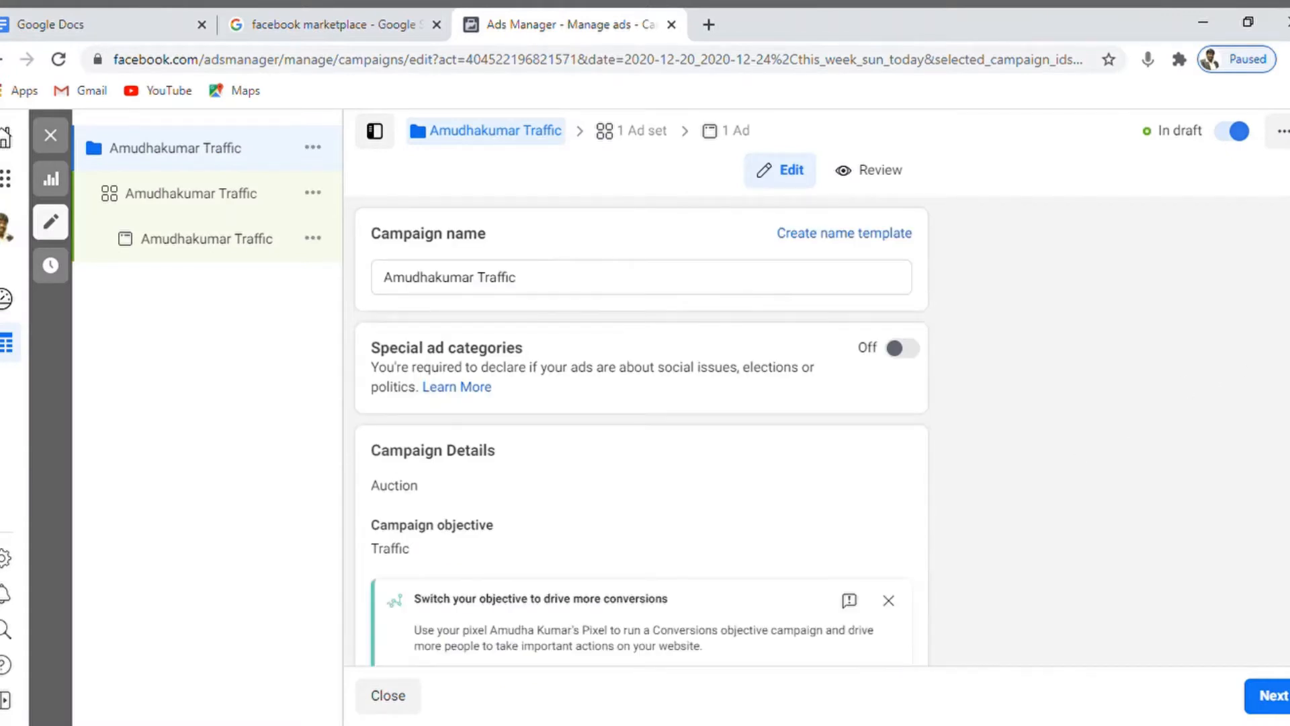
Look through the campaign details, A/B test and budget optimisation settings, and proceed to the ad set settings.
scroll(642, 430, "down", 3)
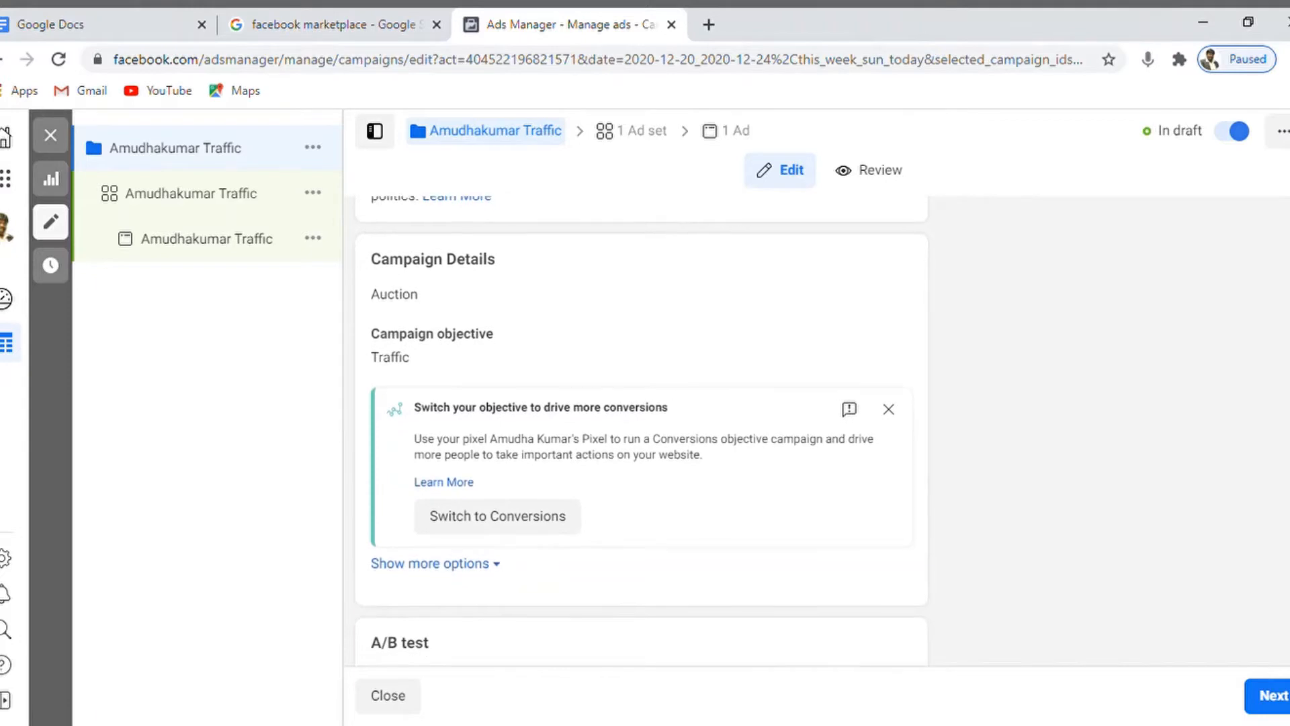
scroll(642, 430, "down", 3)
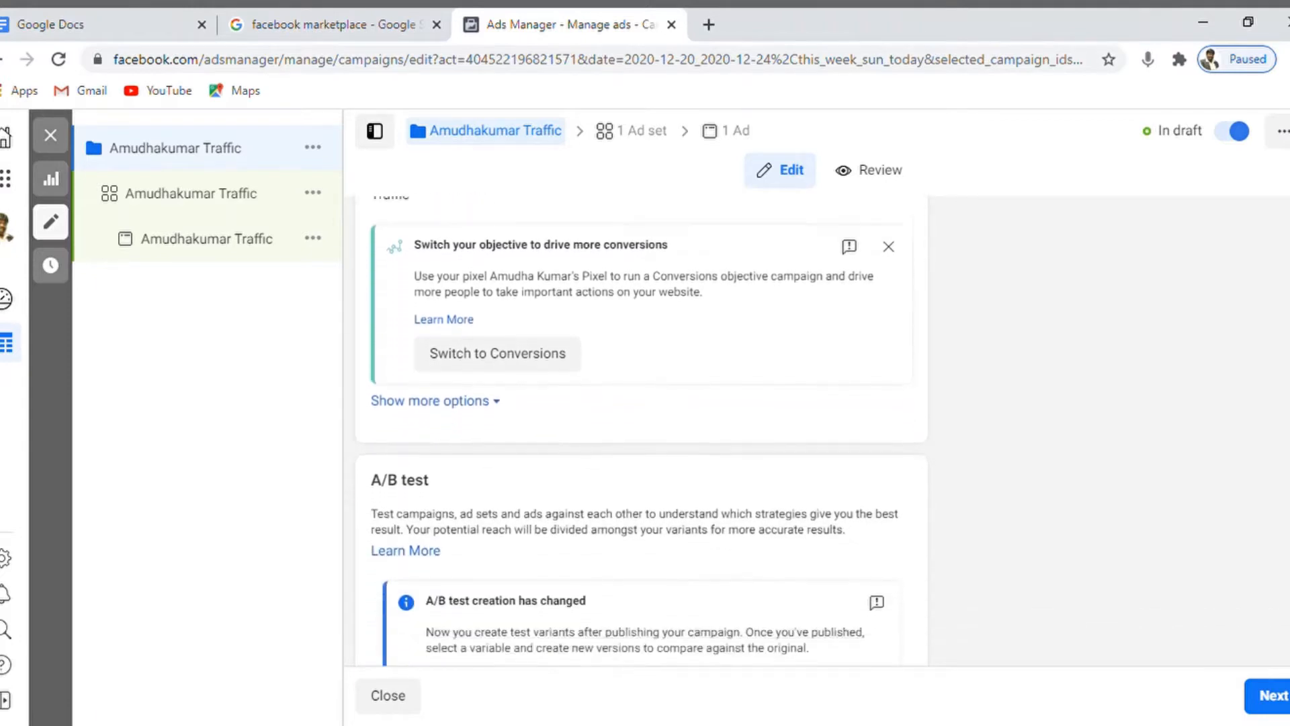
scroll(642, 430, "down", 4)
scroll(642, 430, "down", 1)
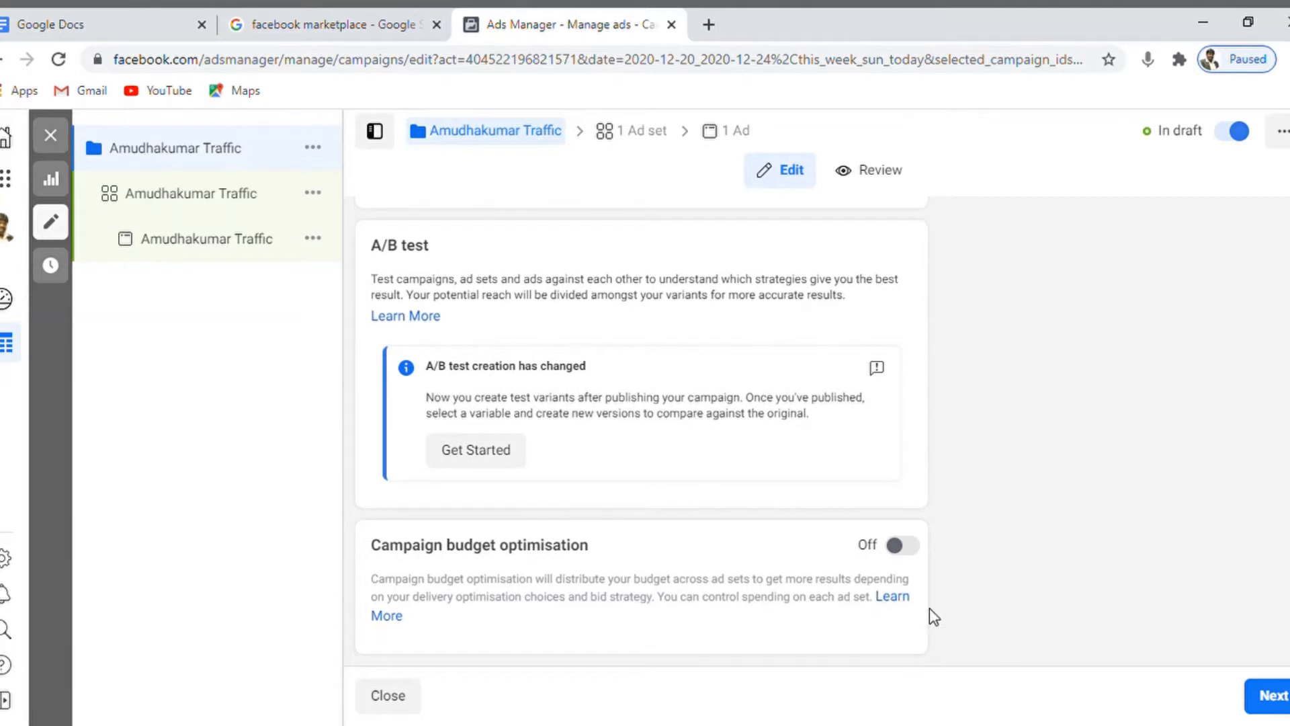
left_click(1263, 696)
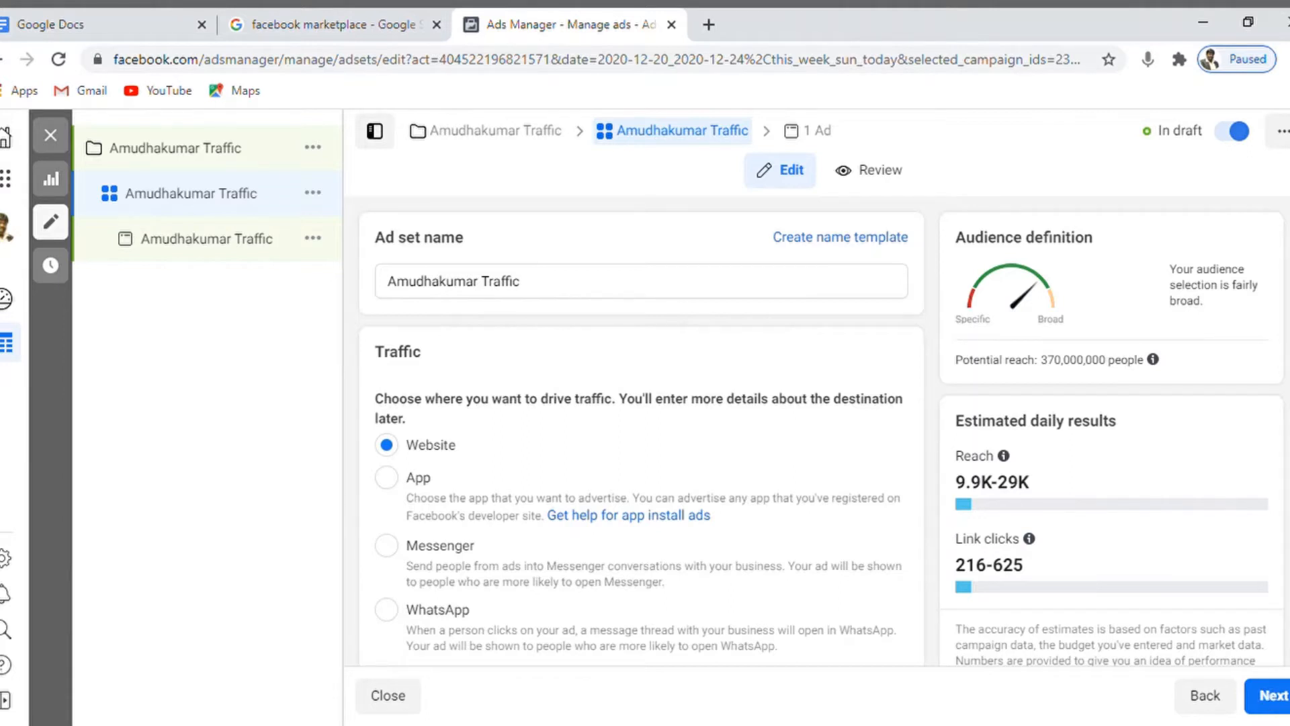
Try WhatsApp as the ad set's traffic destination, using the advertiser's own Page.
scroll(642, 430, "down", 2)
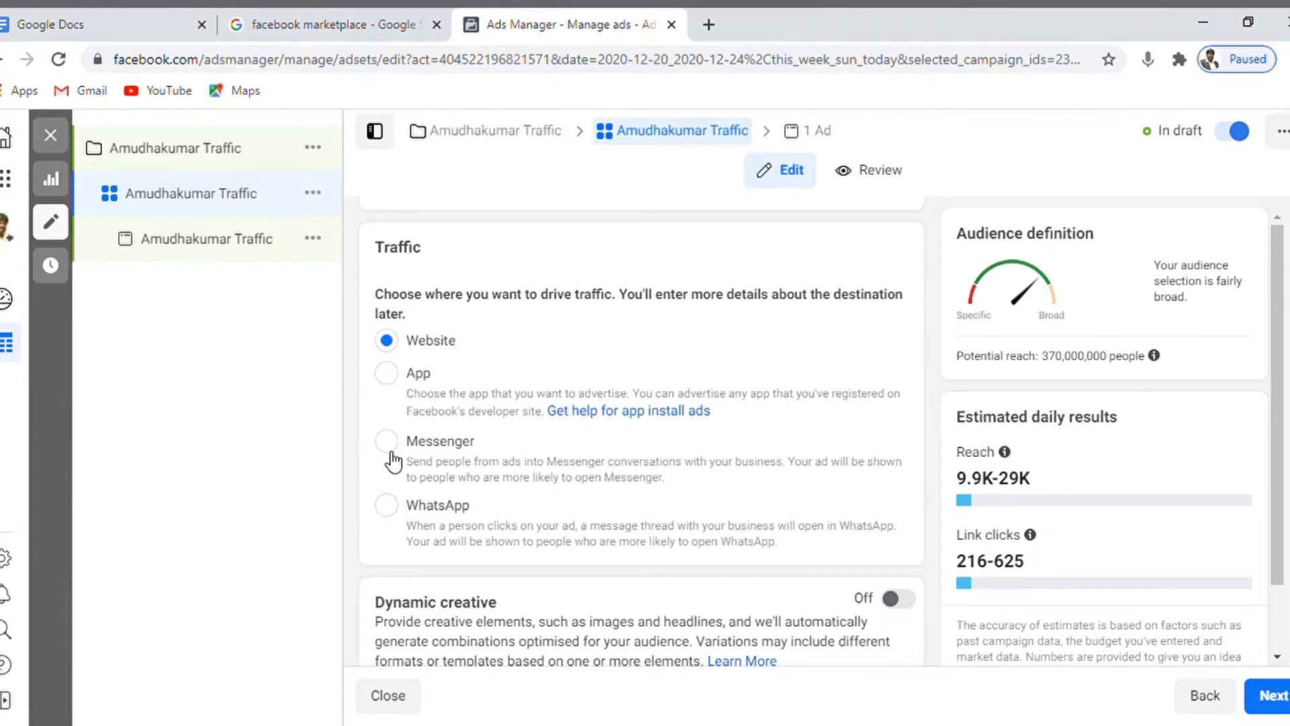
left_click(393, 512)
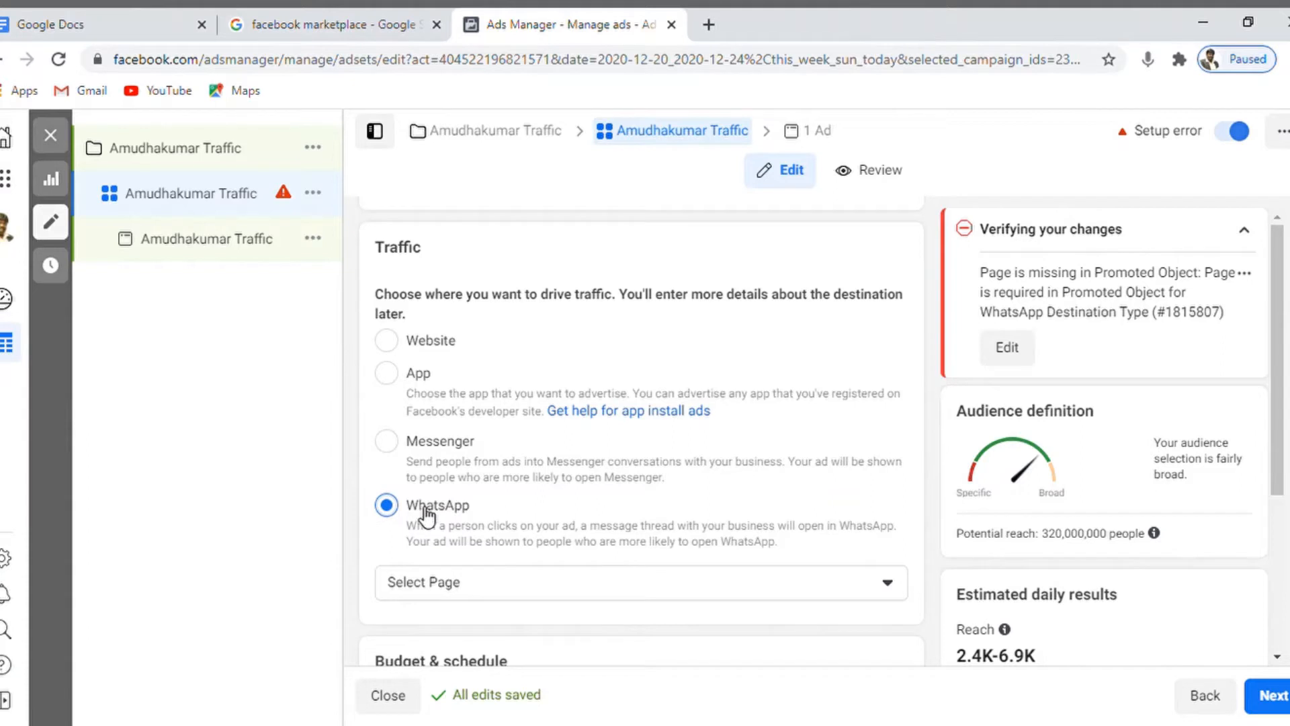
left_click(838, 596)
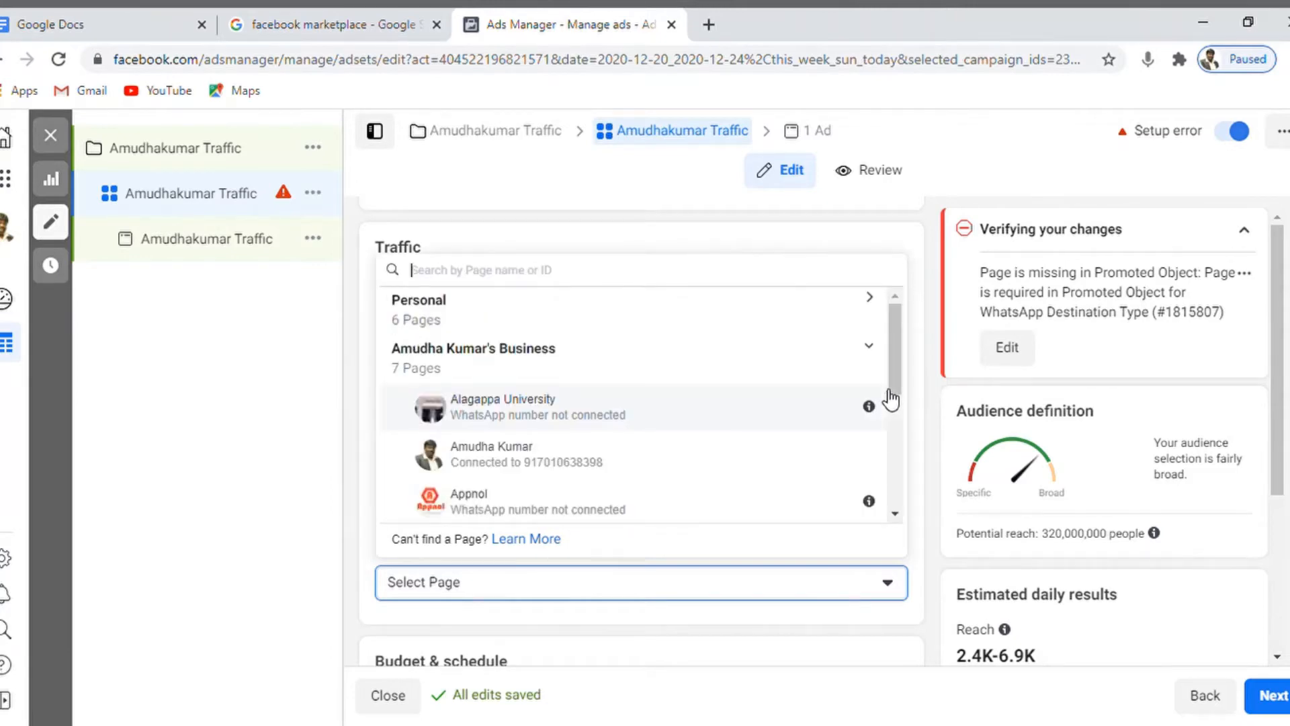
left_click(525, 467)
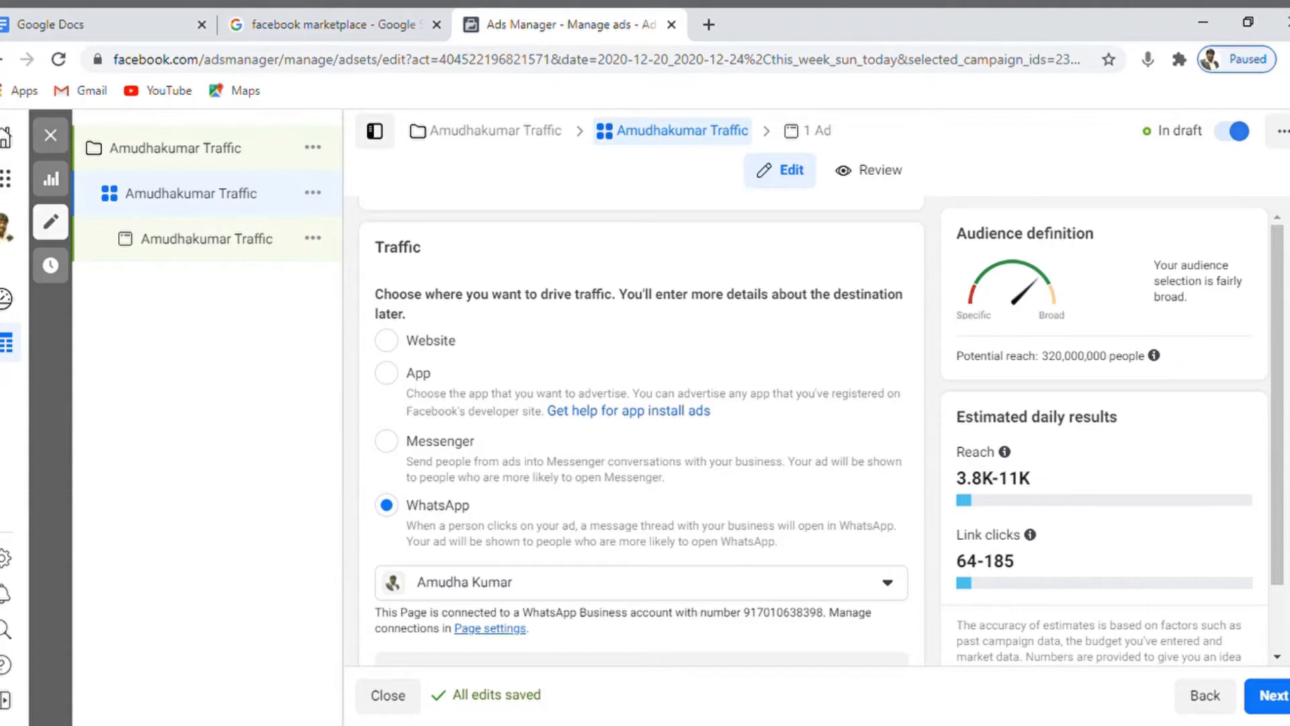
Set the ad set's traffic destination to Website.
scroll(641, 430, "down", 3)
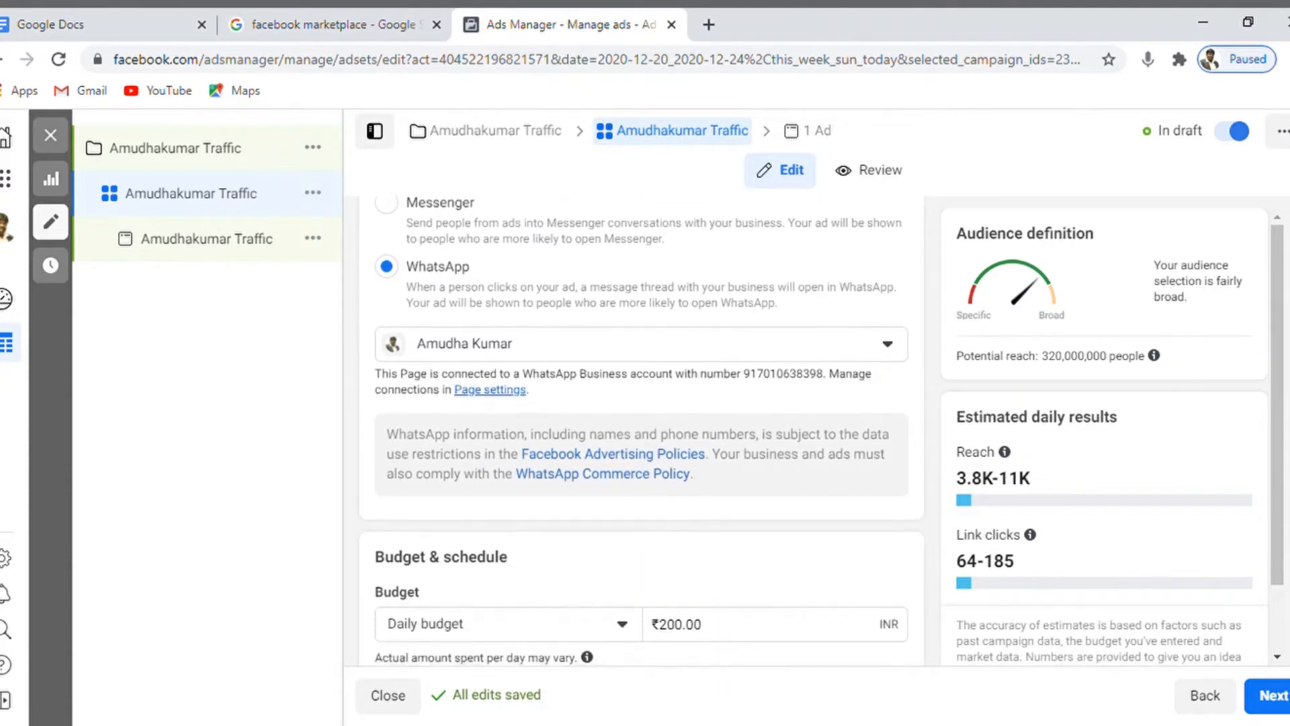
scroll(641, 430, "up", 3)
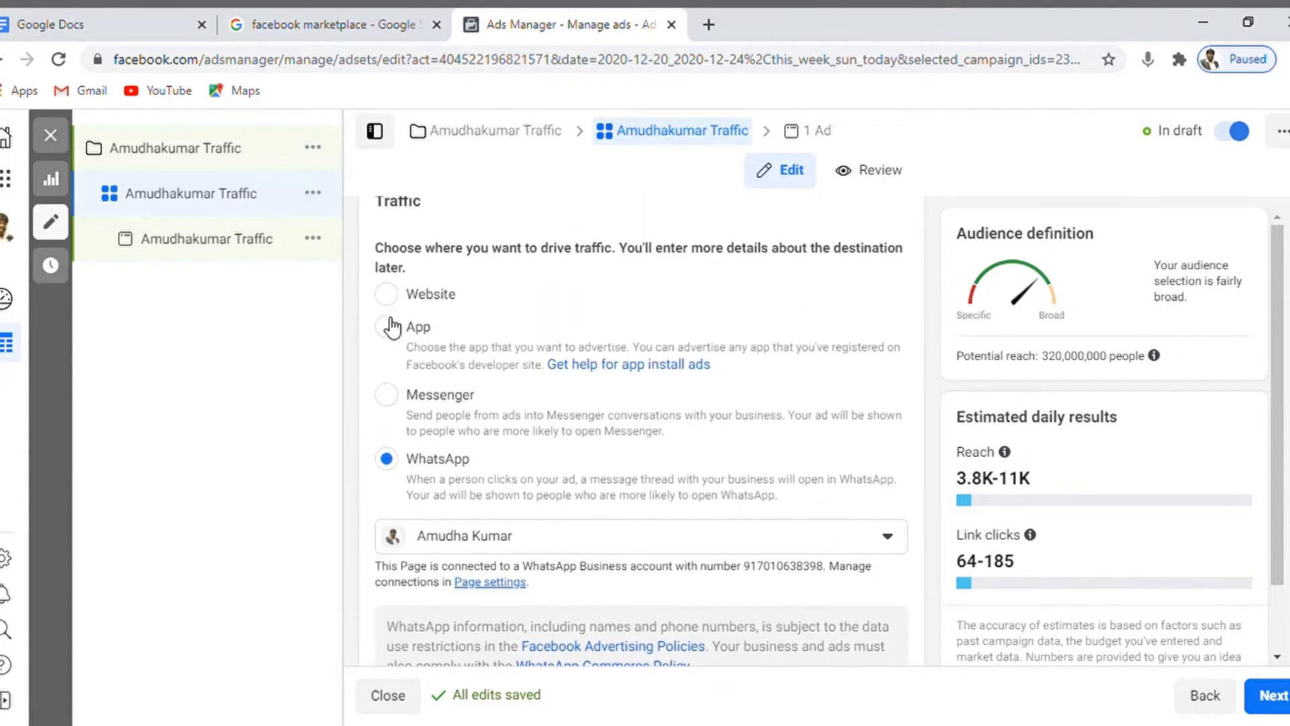
left_click(388, 297)
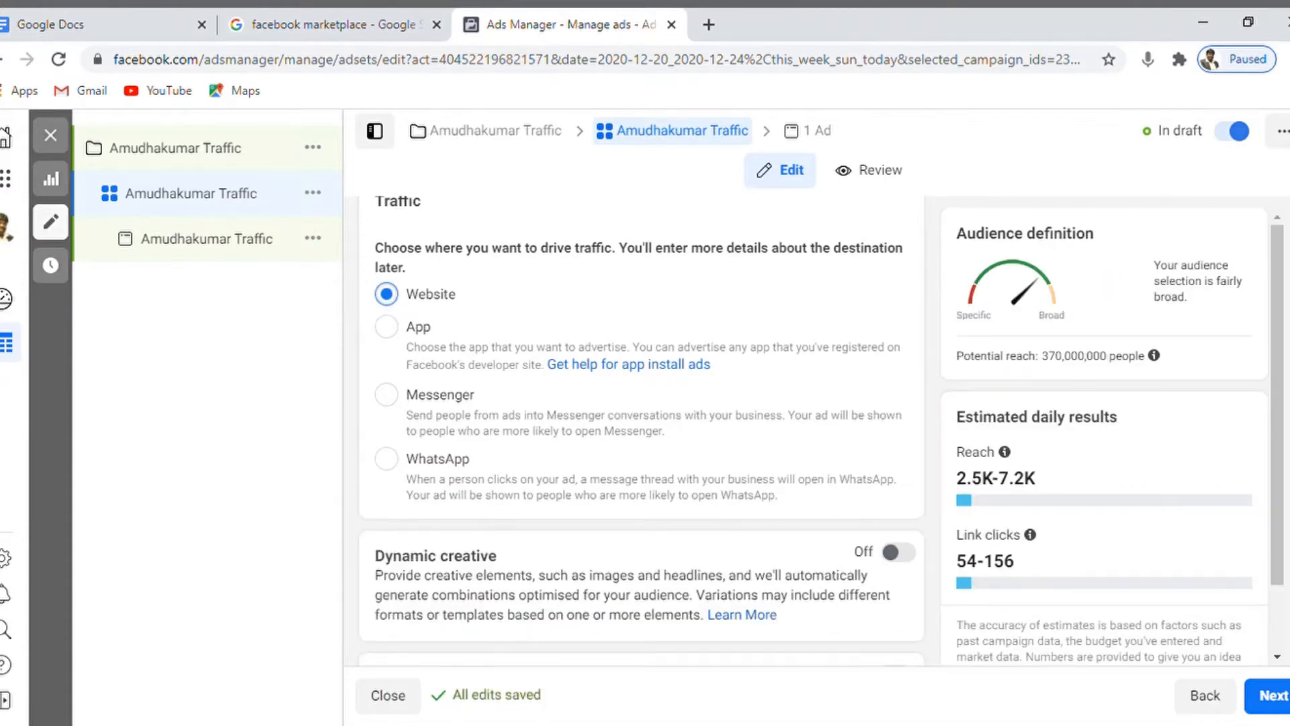
Examine the ad set's budget and schedule settings and the estimated daily reach and link clicks.
scroll(641, 430, "down", 1)
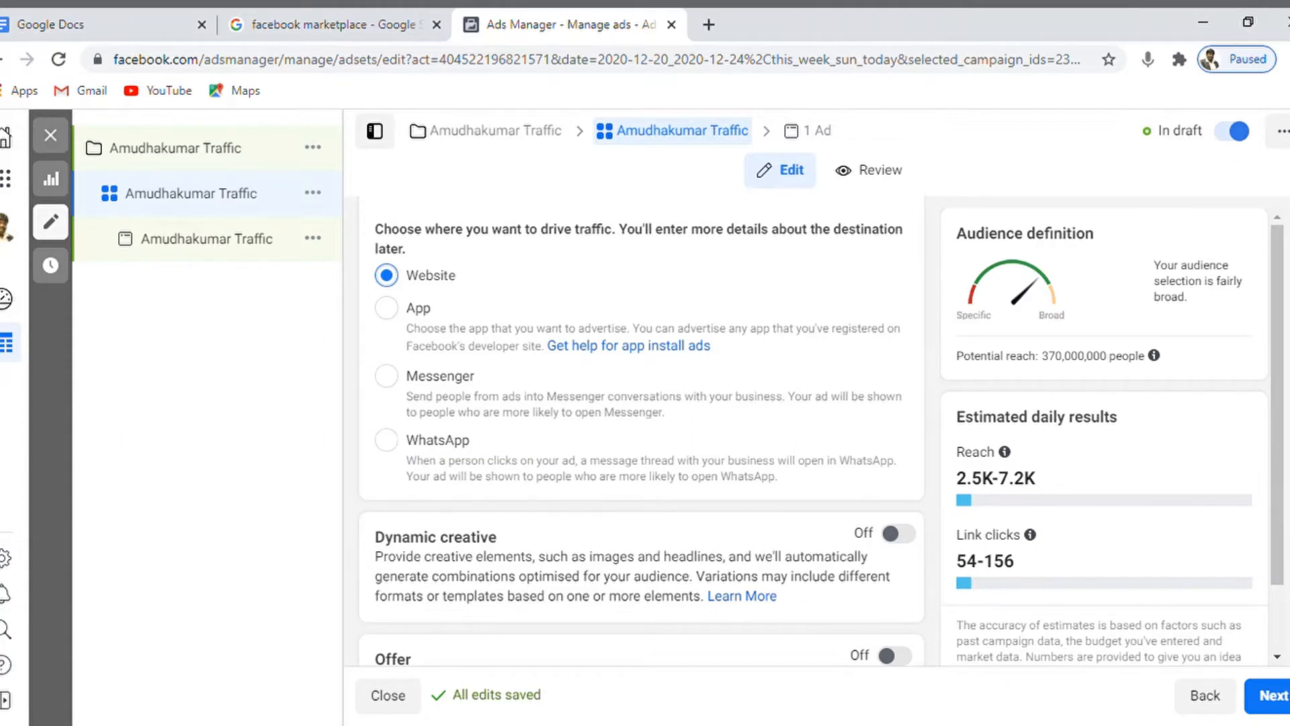
scroll(641, 437, "down", 5)
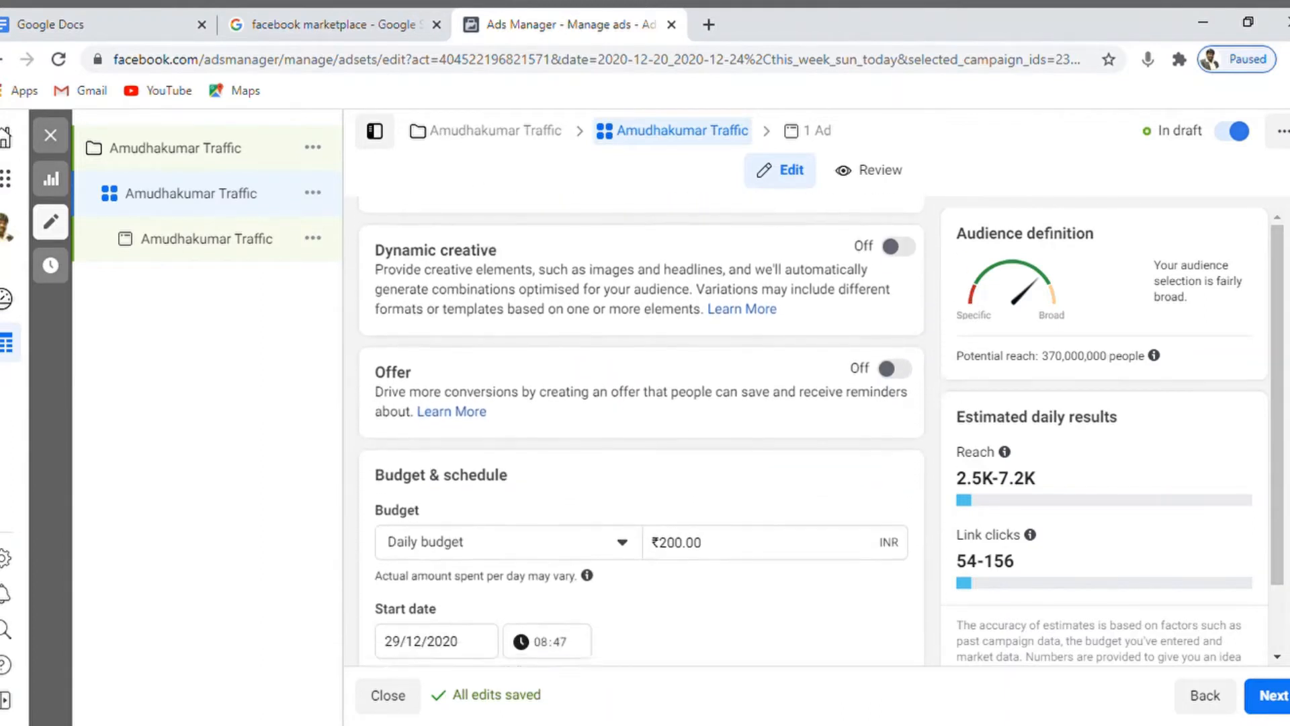
scroll(641, 437, "down", 4)
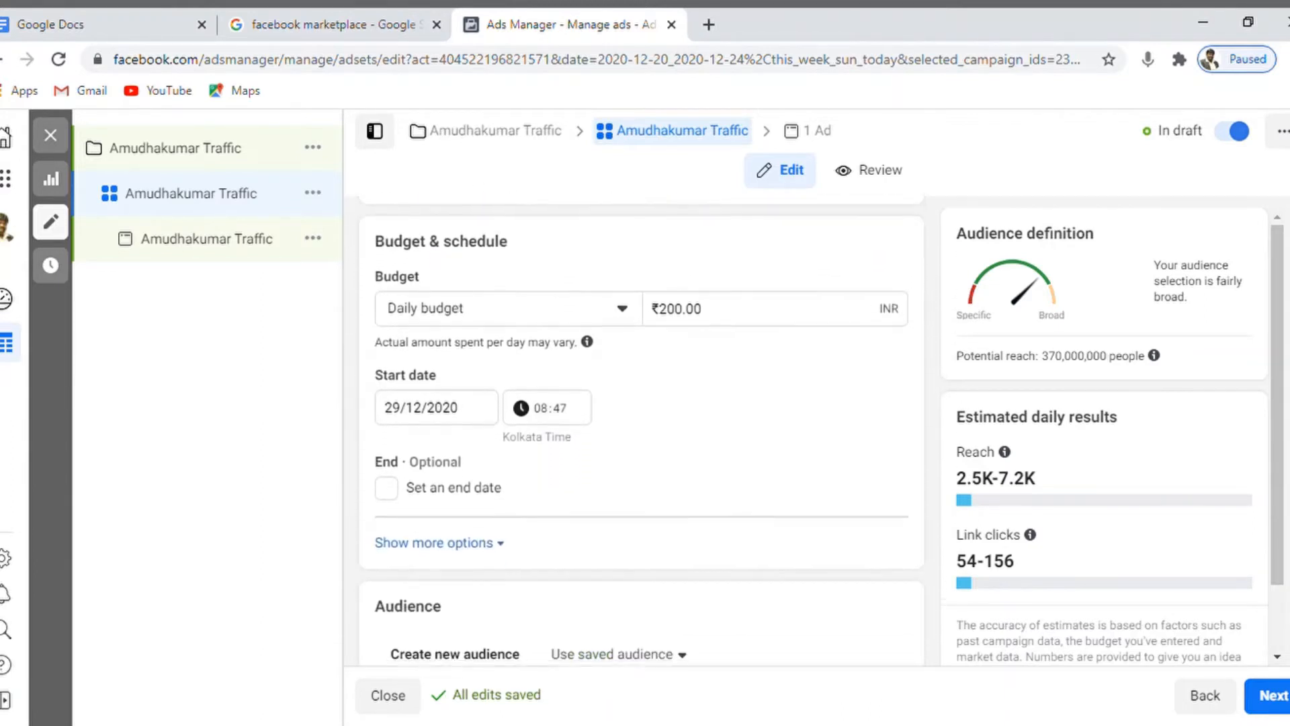
scroll(641, 437, "down", 1)
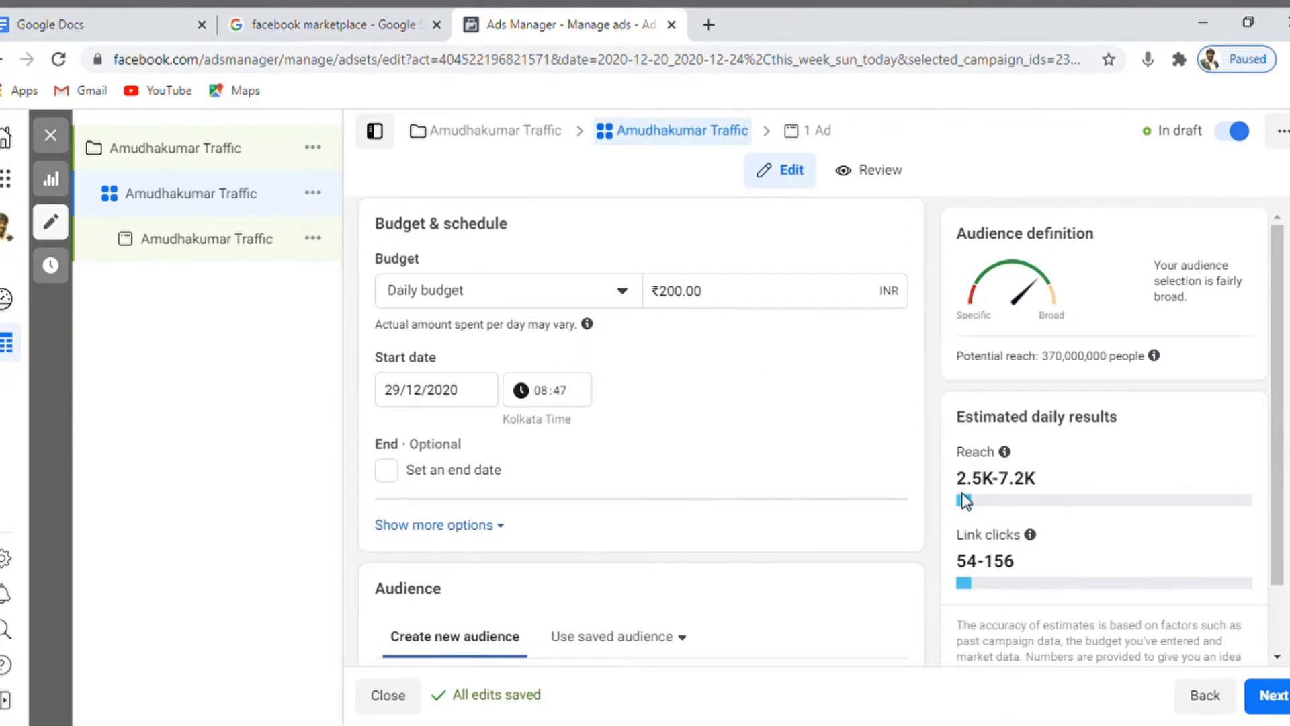
double_click(980, 491)
triple_click(980, 490)
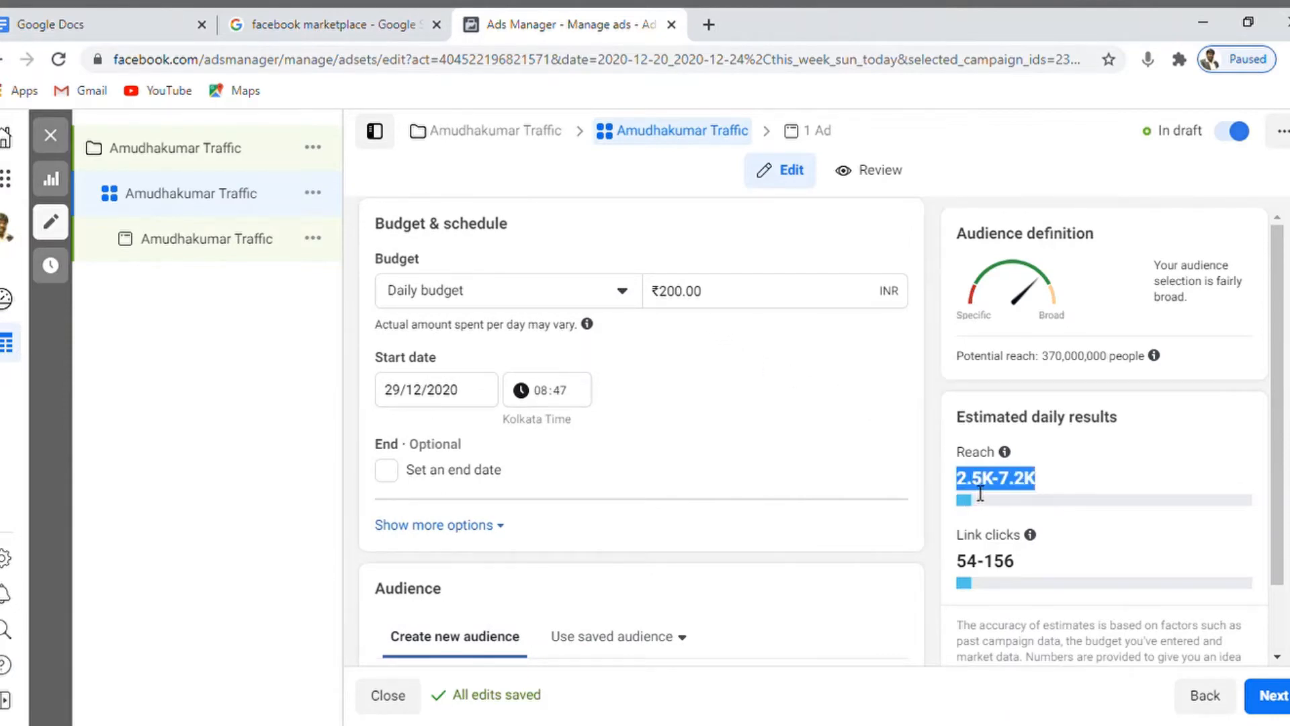
triple_click(980, 567)
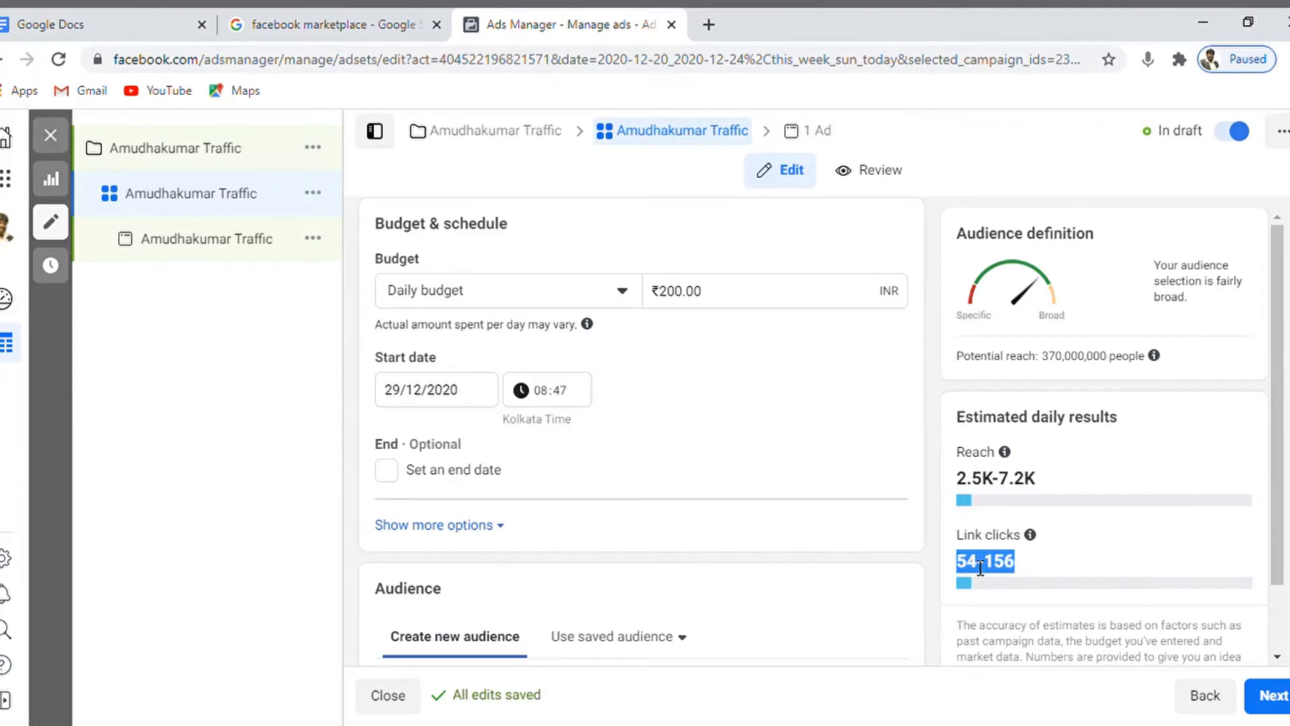
Switch the ad set to a lifetime budget and set its end date to 8/1/2021.
left_click(975, 568)
left_click(568, 293)
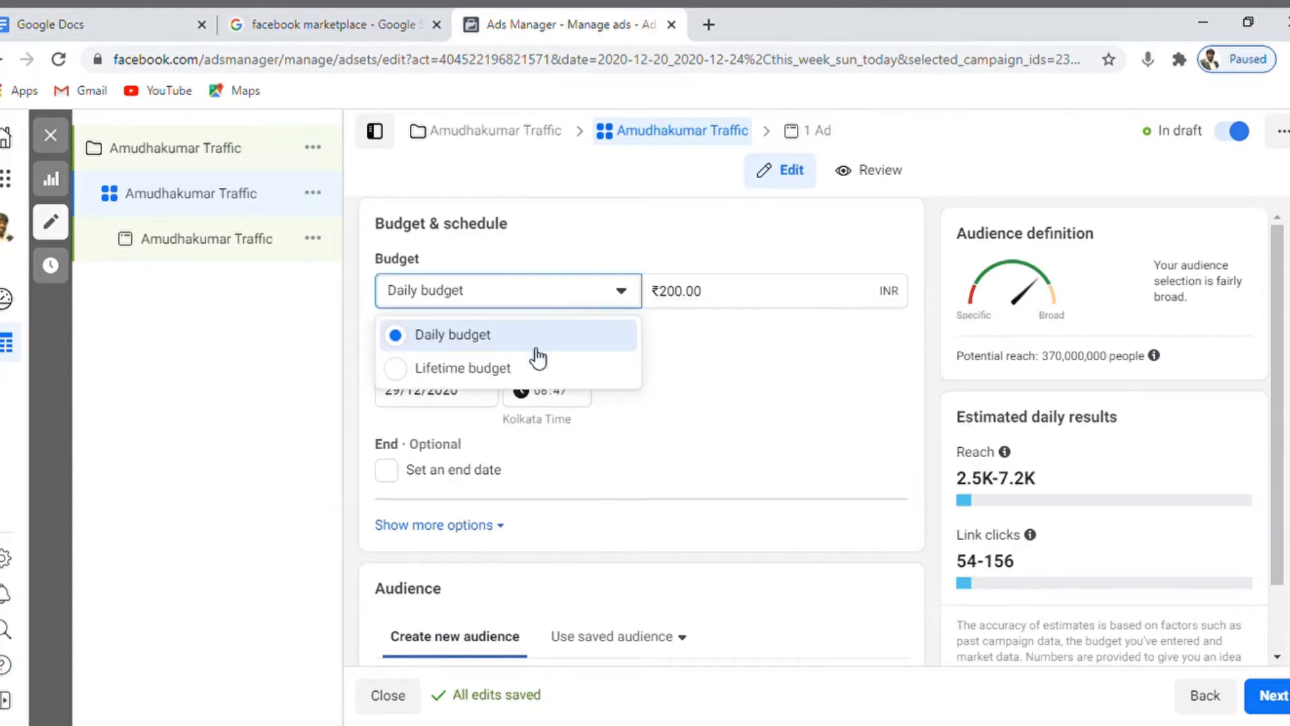
left_click(495, 376)
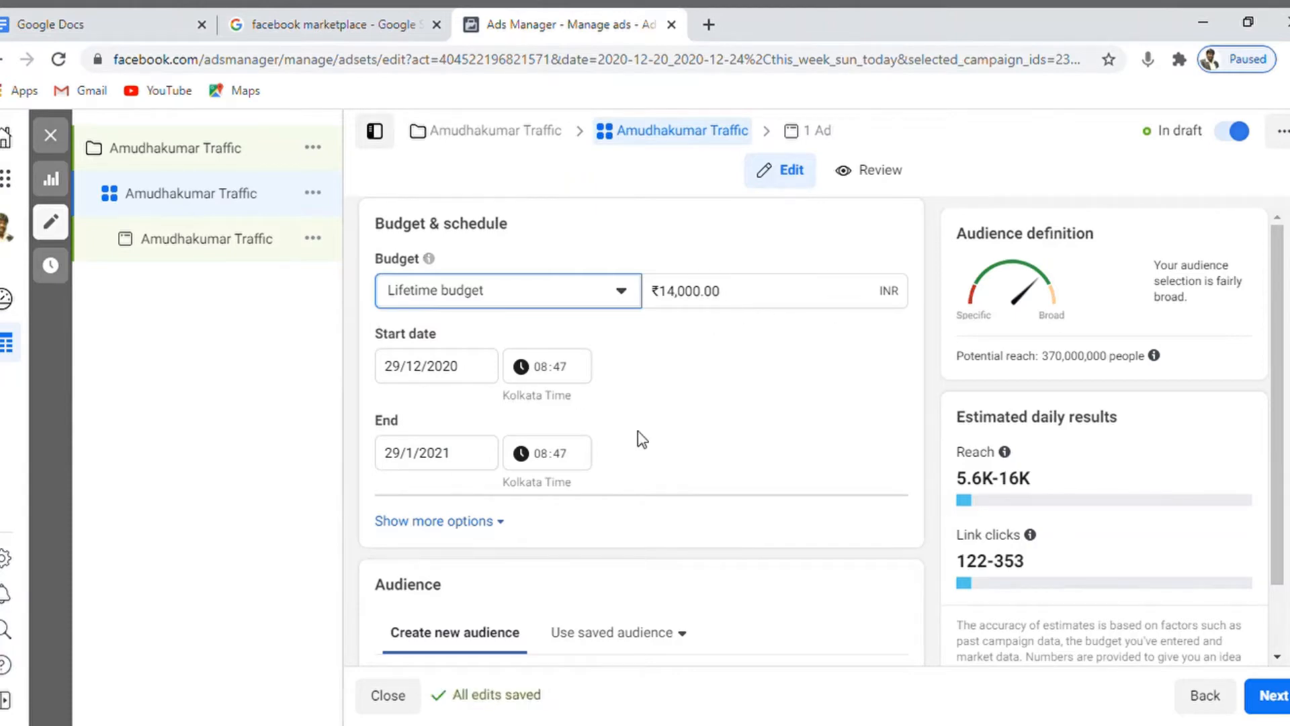
left_click(458, 453)
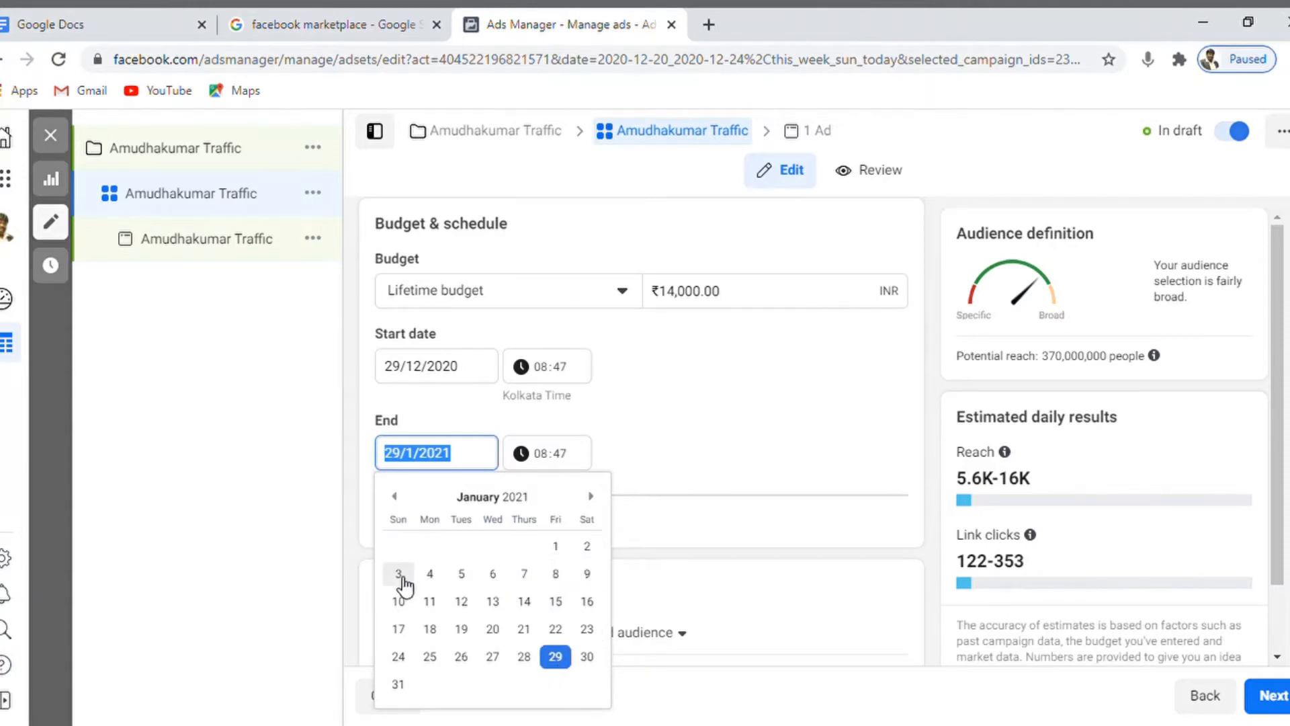
left_click(556, 575)
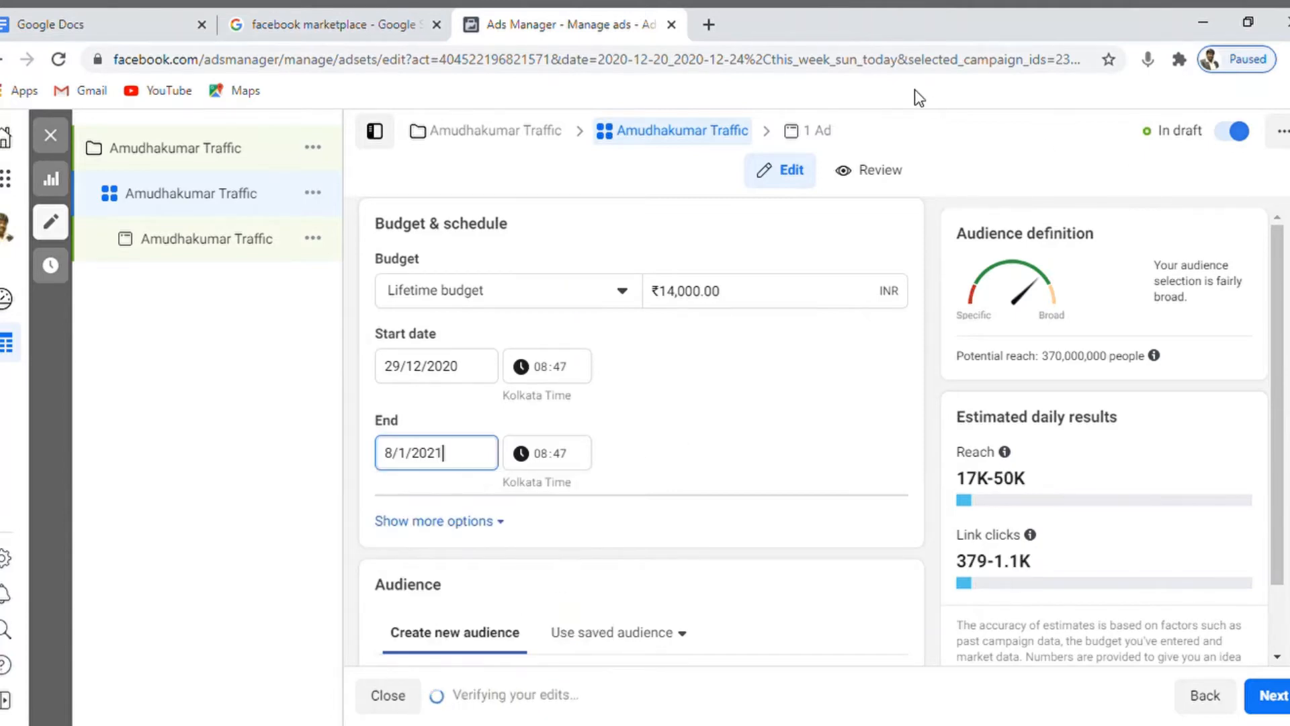
Switch the ad set's budget type back to Daily budget.
left_click(715, 296)
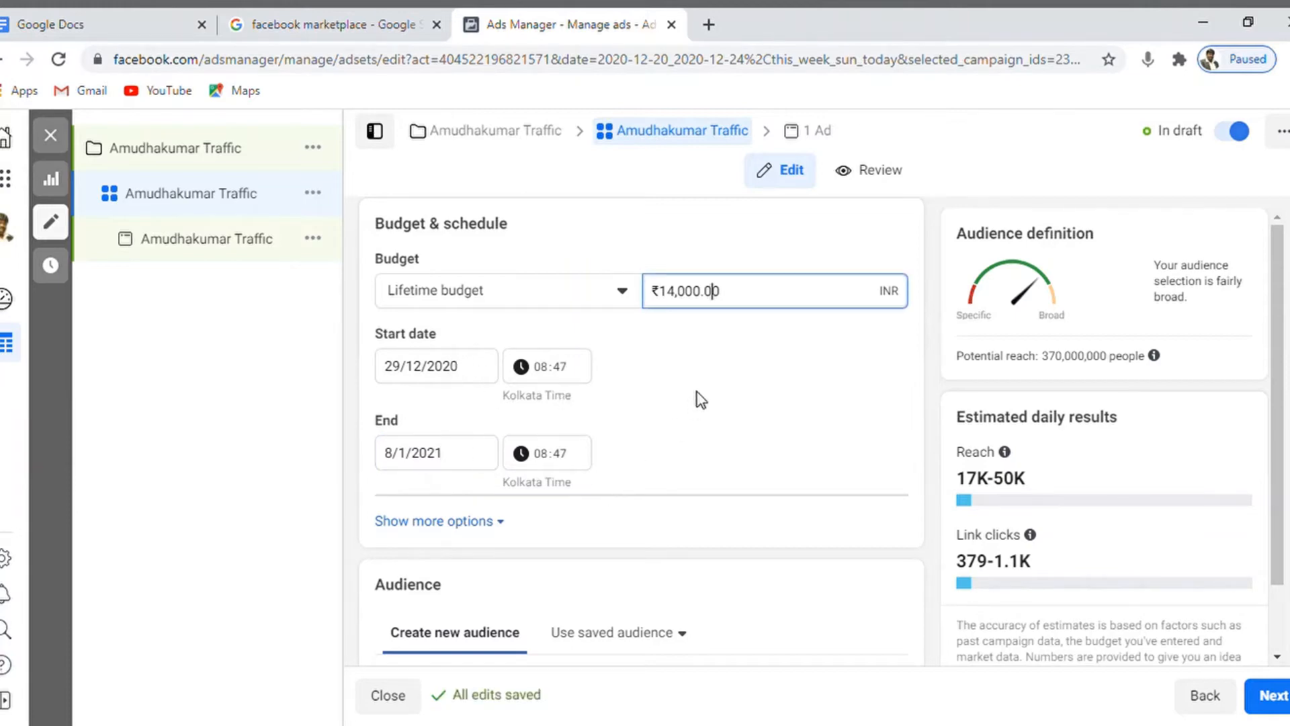
left_click(591, 295)
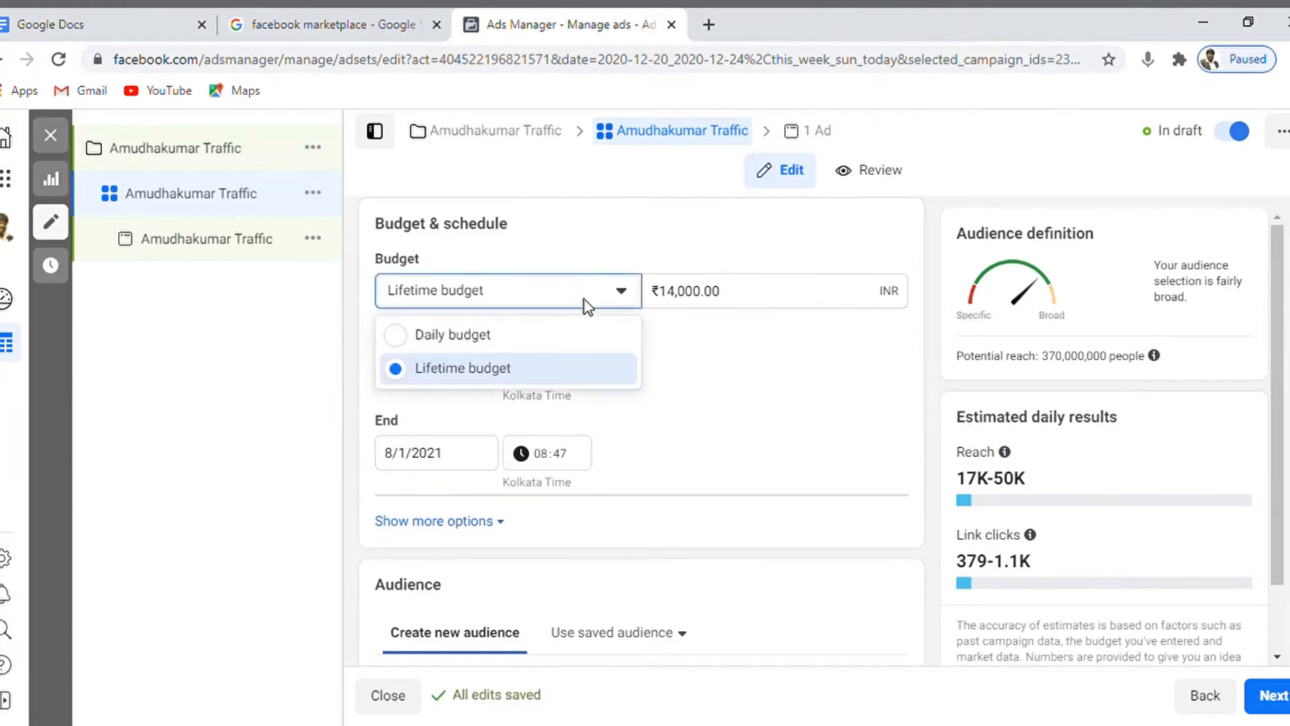
left_click(489, 334)
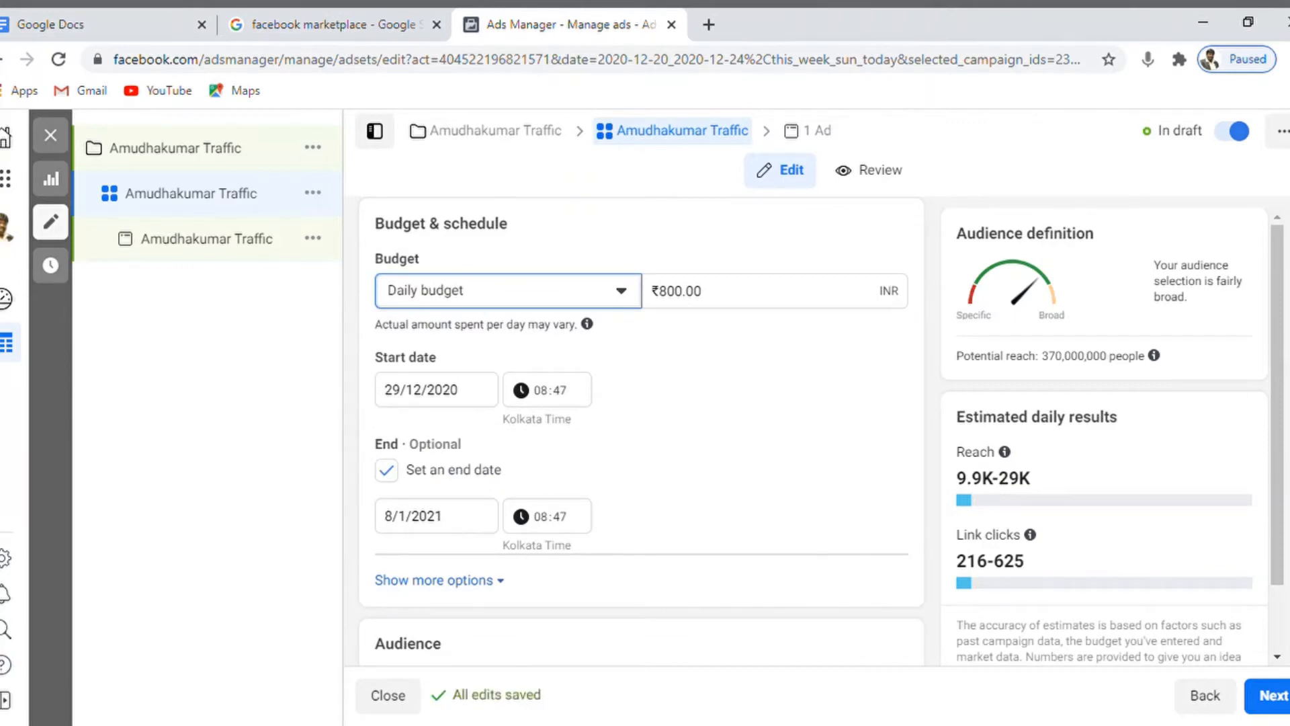
Set the audience's maximum age to 50.
scroll(641, 430, "down", 5)
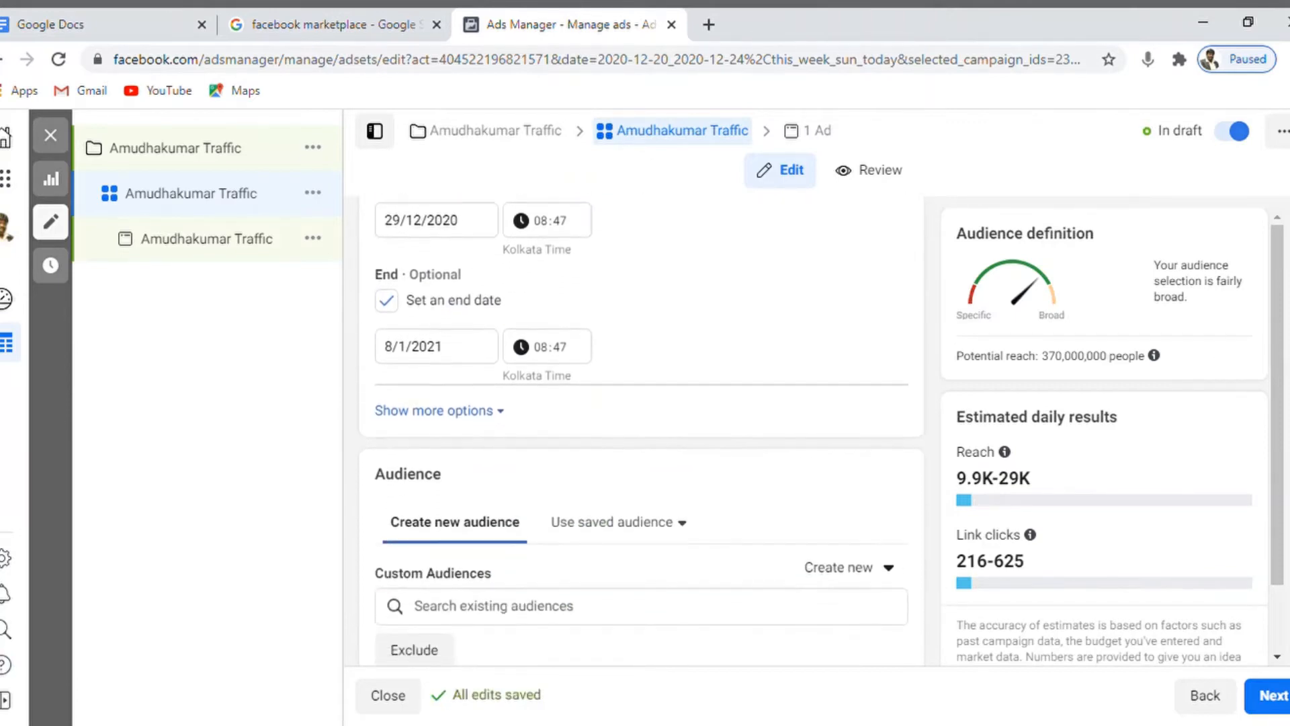
scroll(641, 430, "down", 3)
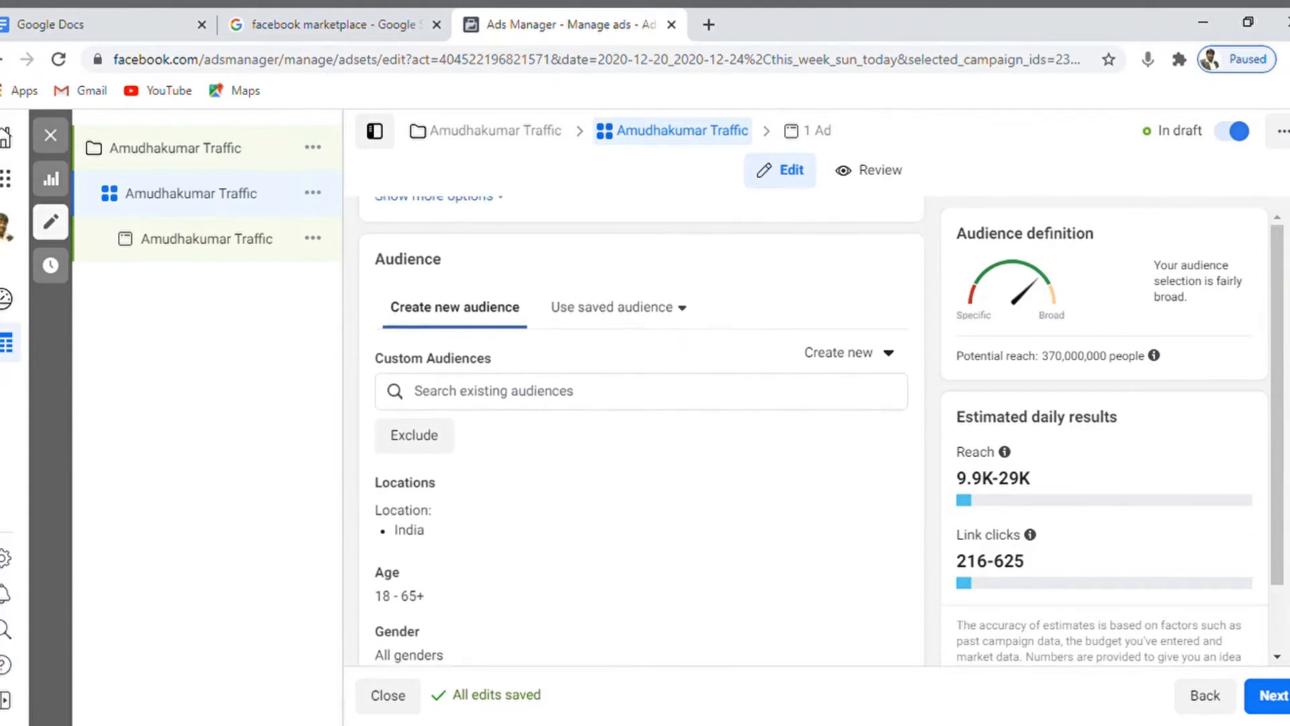
scroll(641, 430, "down", 2)
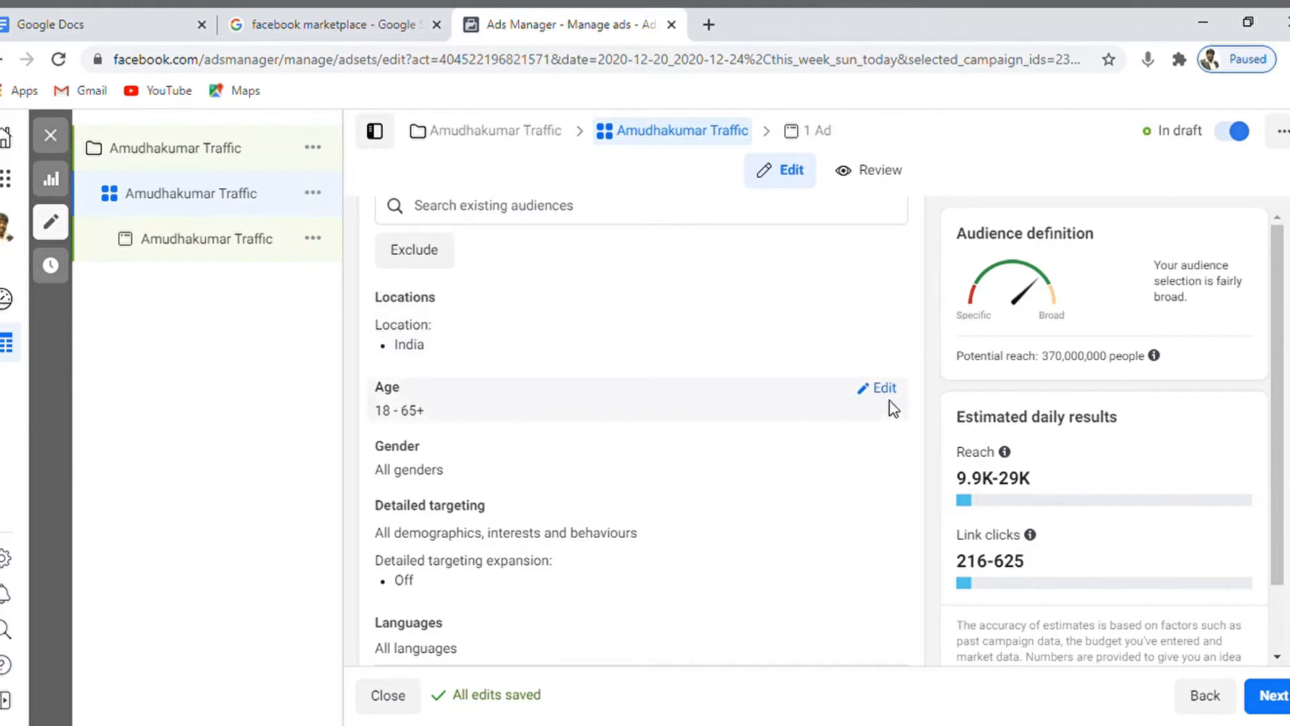
left_click(887, 392)
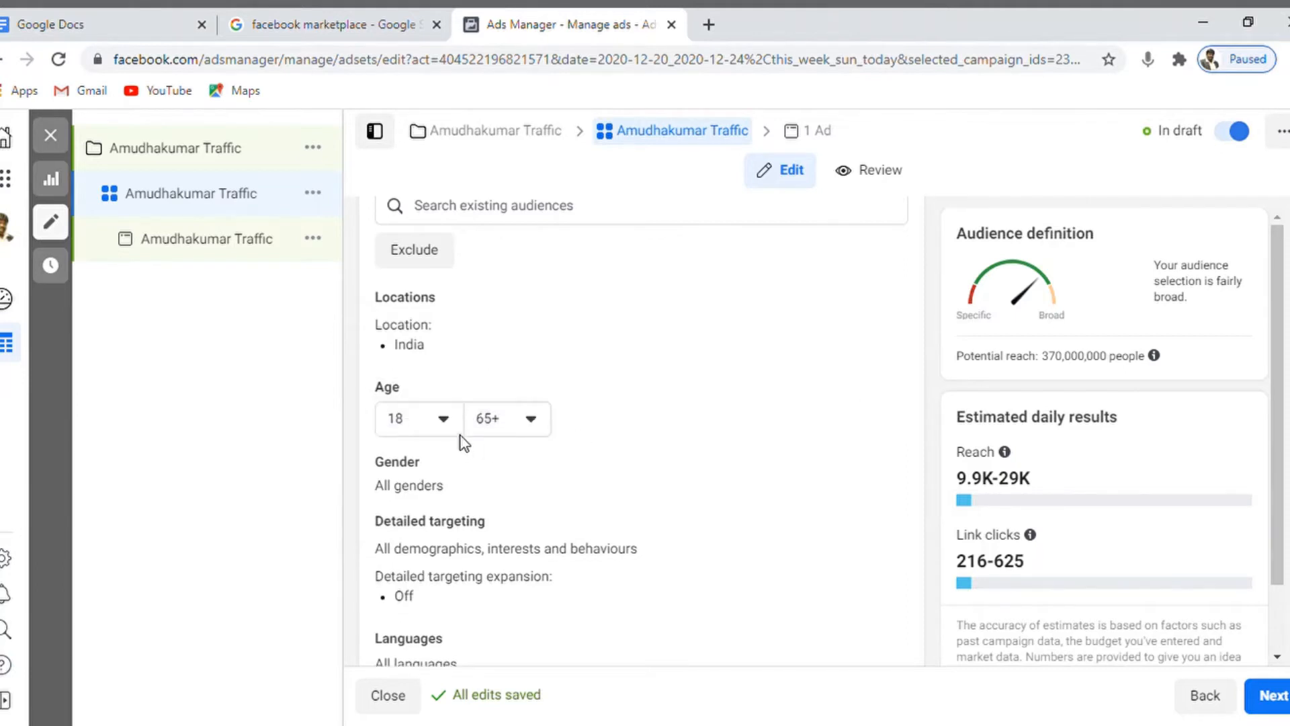
left_click(530, 420)
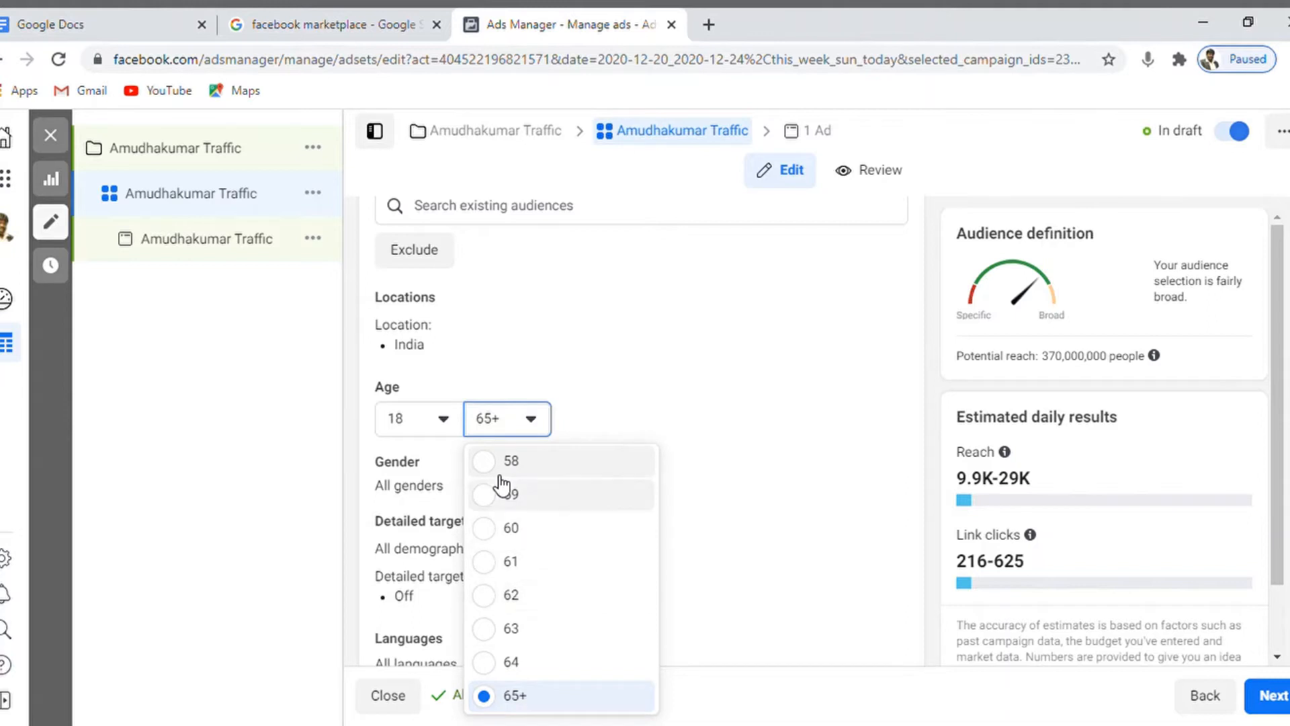
scroll(500, 484, "up", 5)
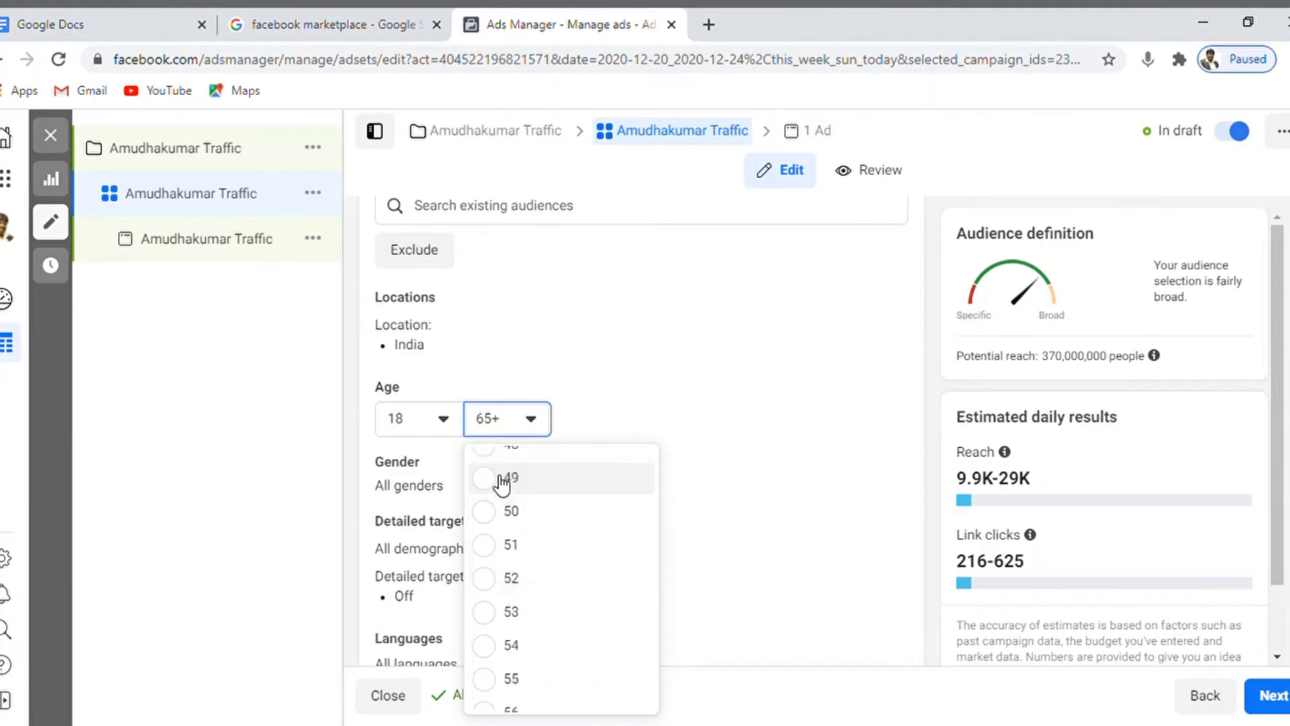
left_click(486, 514)
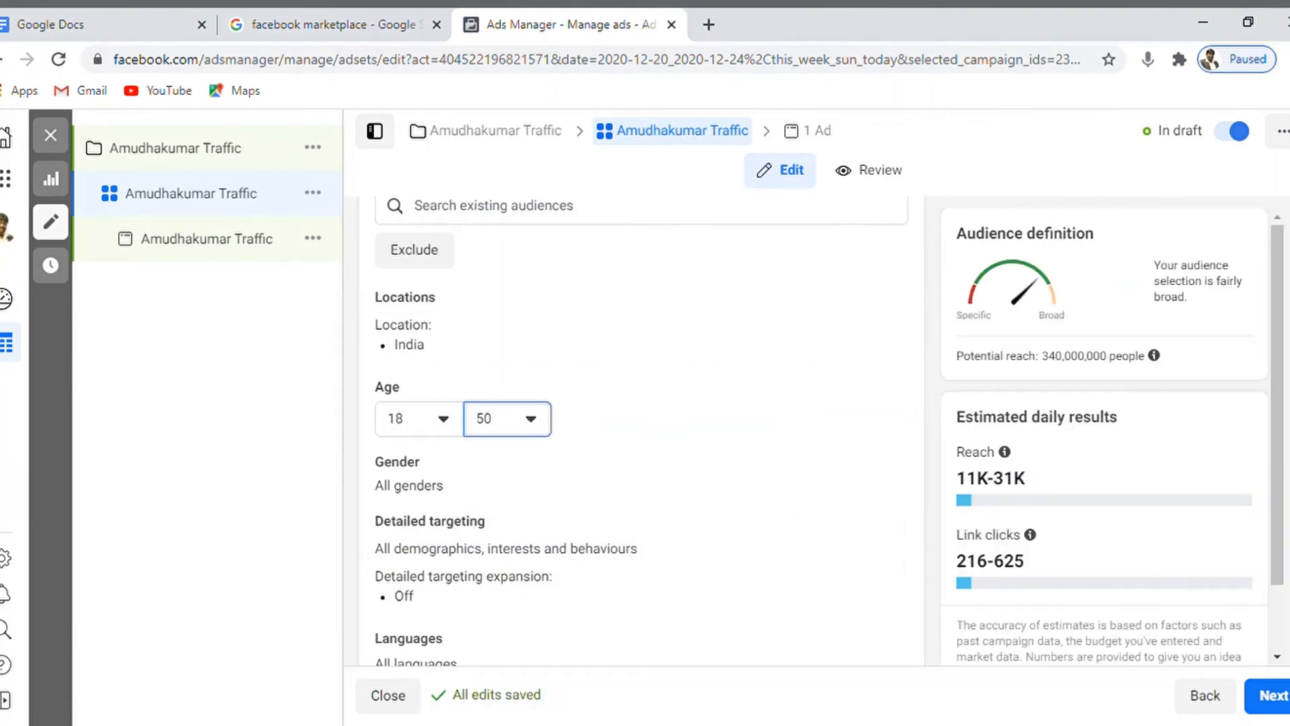
Search the detailed targeting for "digital marketing" and include the Digital marketing interest.
scroll(642, 430, "down", 3)
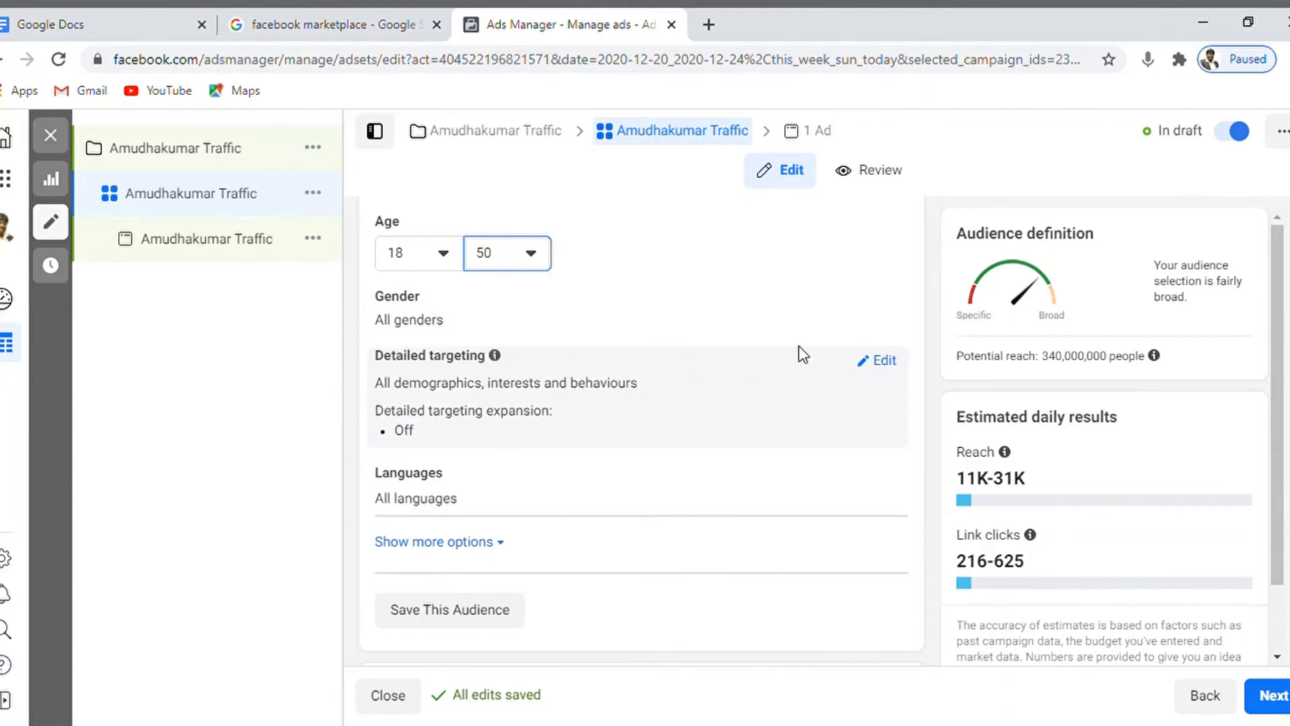
left_click(885, 361)
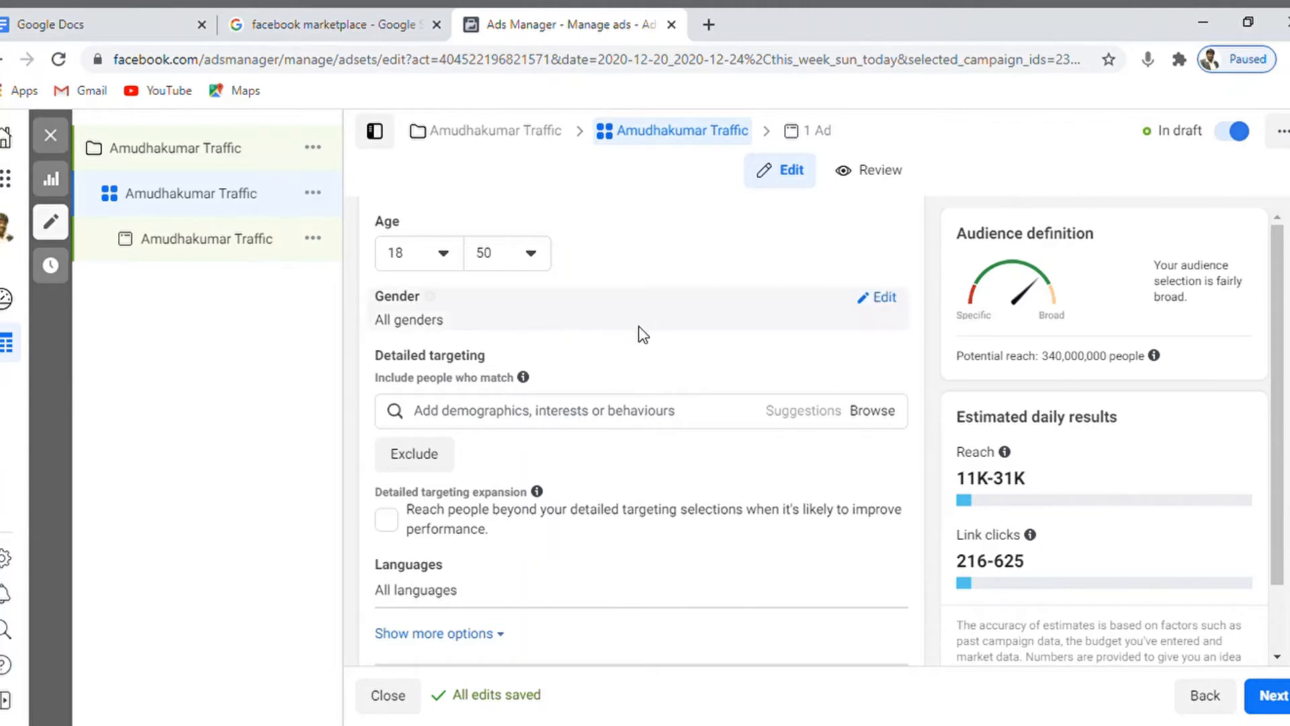
left_click(628, 421)
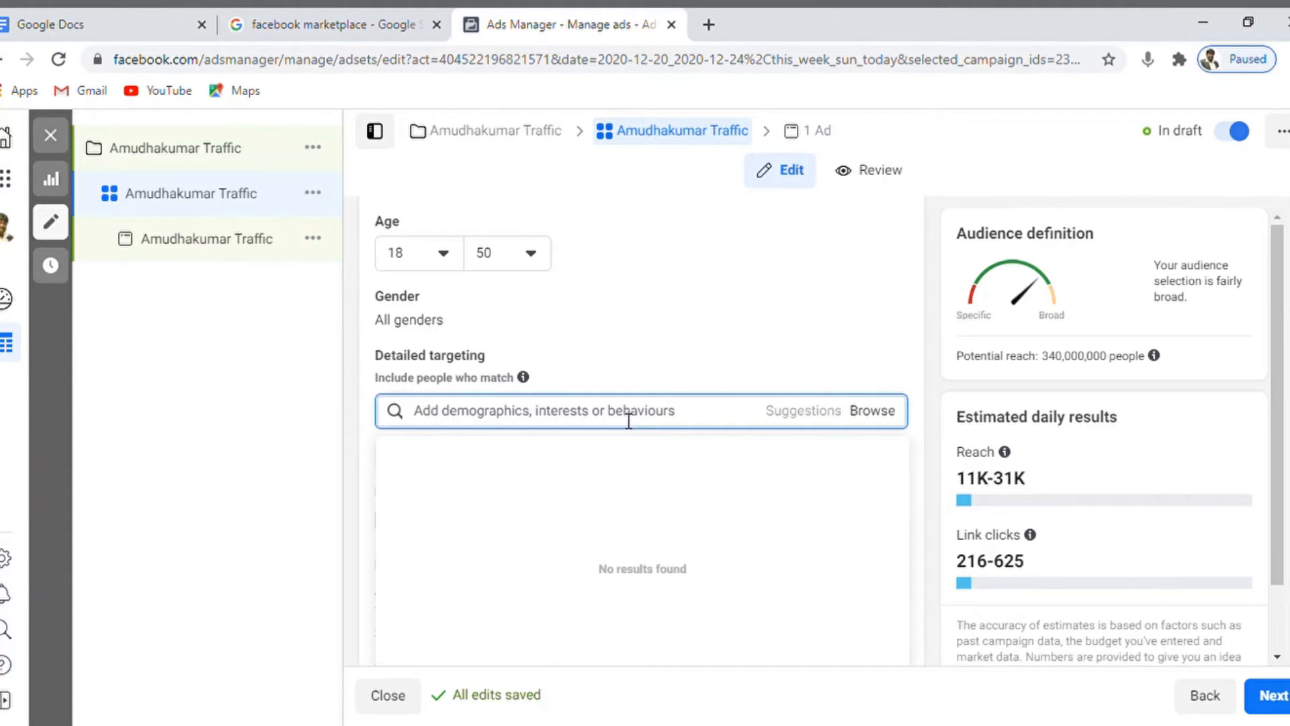
type("d")
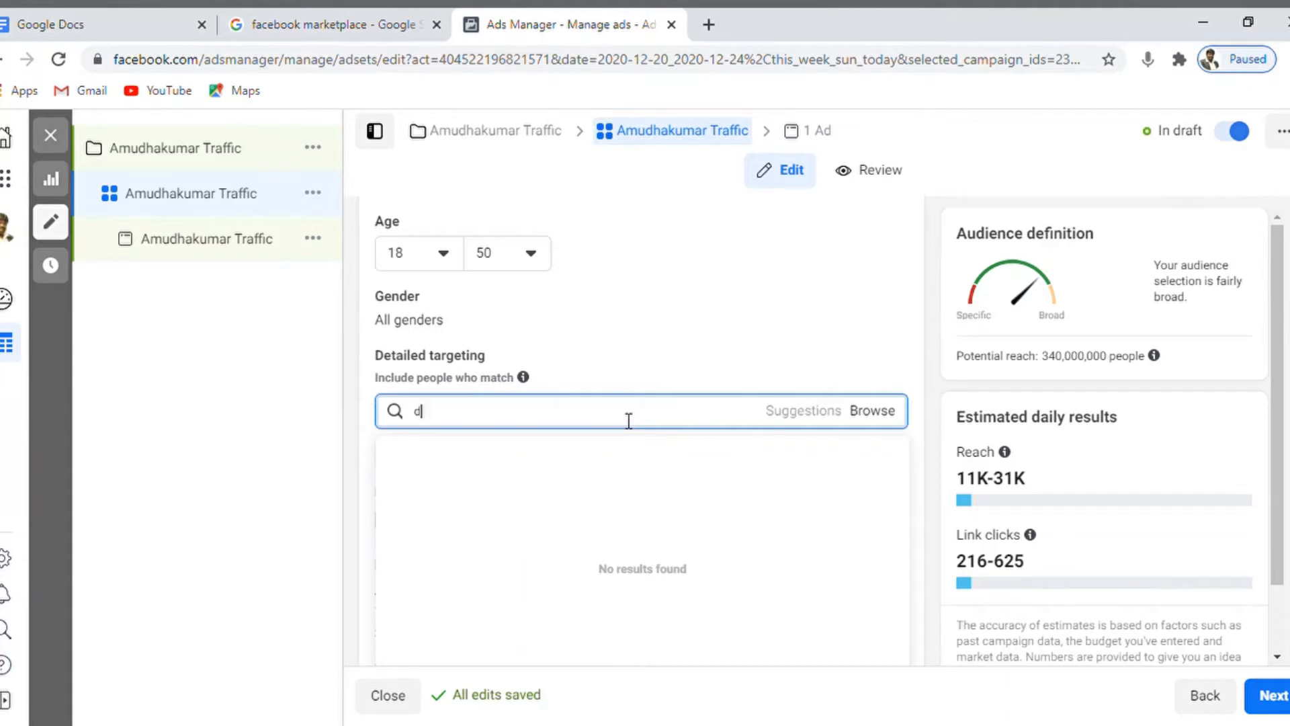
type("igital marketing")
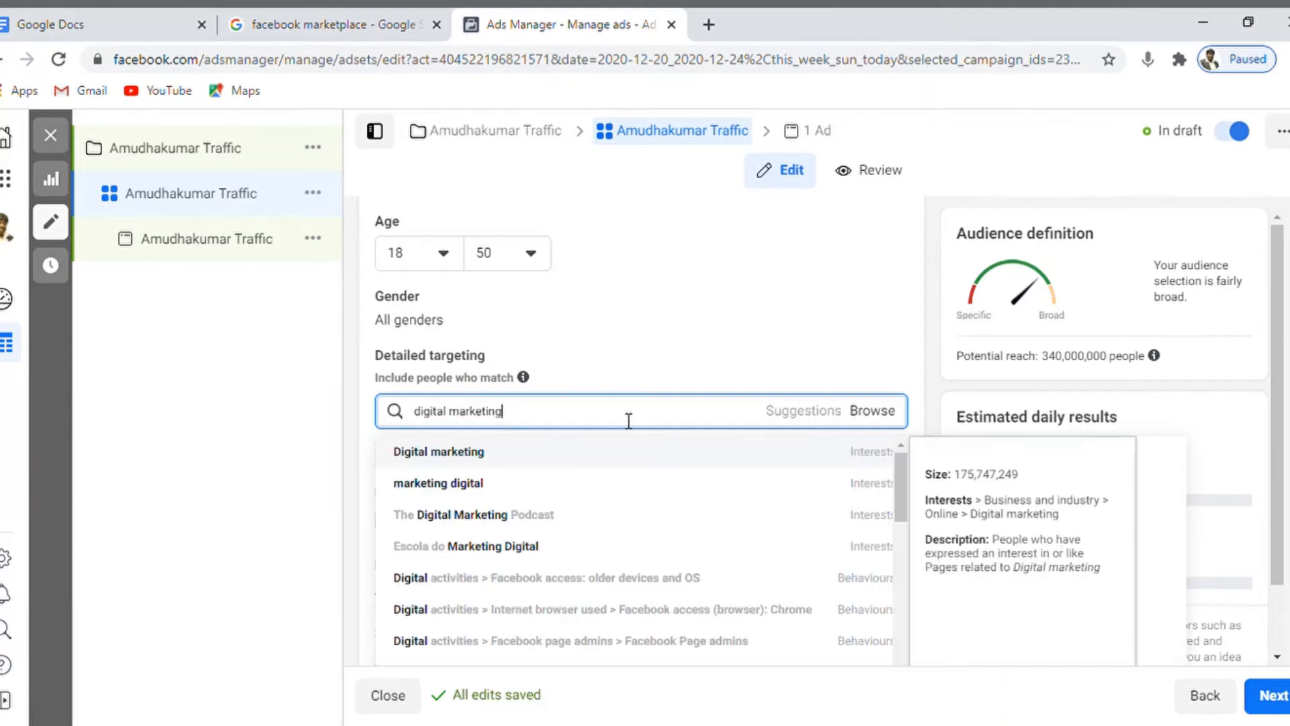
left_click(473, 457)
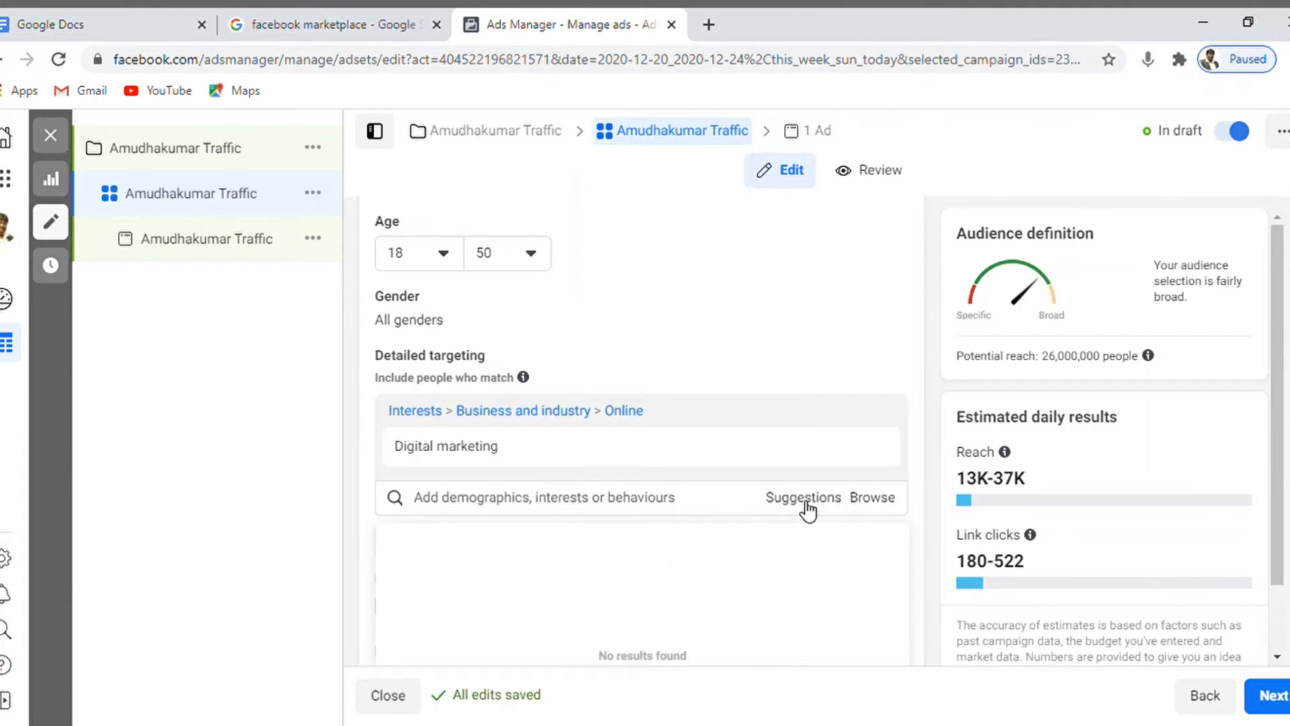
Add the suggested interests Social media marketing, Online advertising and Advertising to the detailed targeting.
mouse_move(609, 453)
mouse_move(1014, 482)
left_click(799, 508)
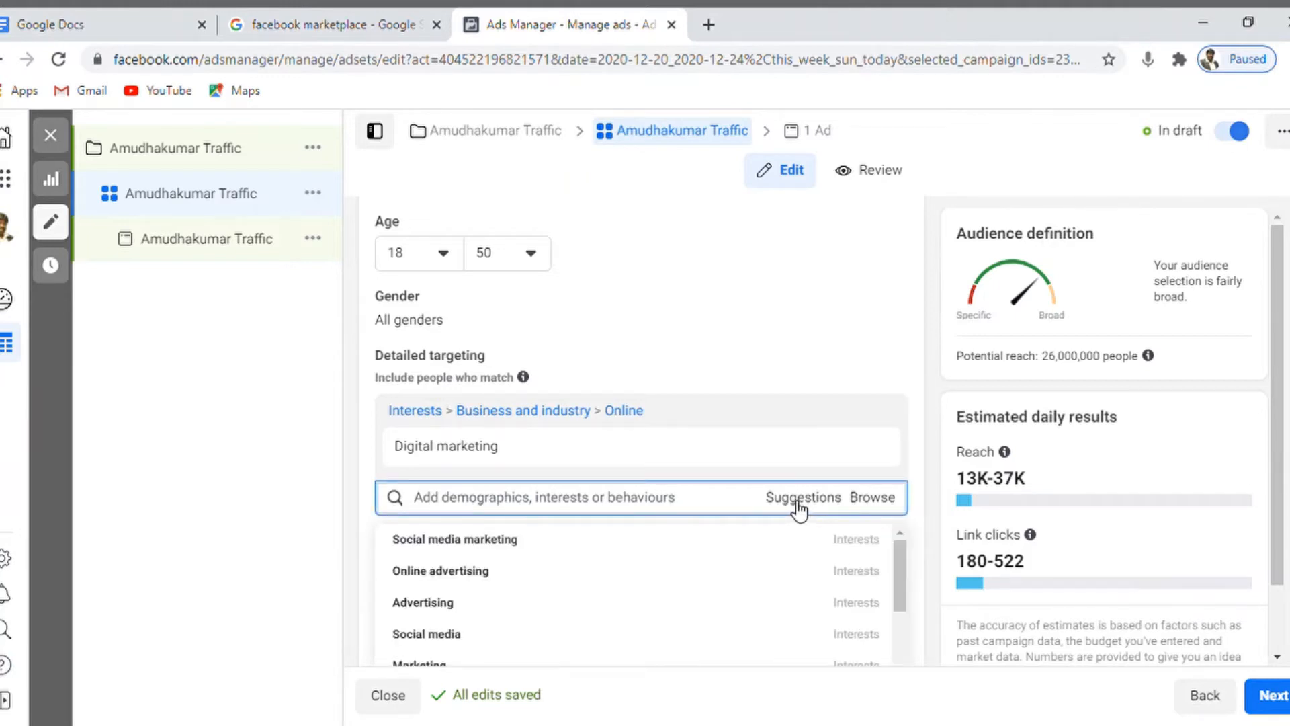
mouse_move(598, 546)
left_click(505, 543)
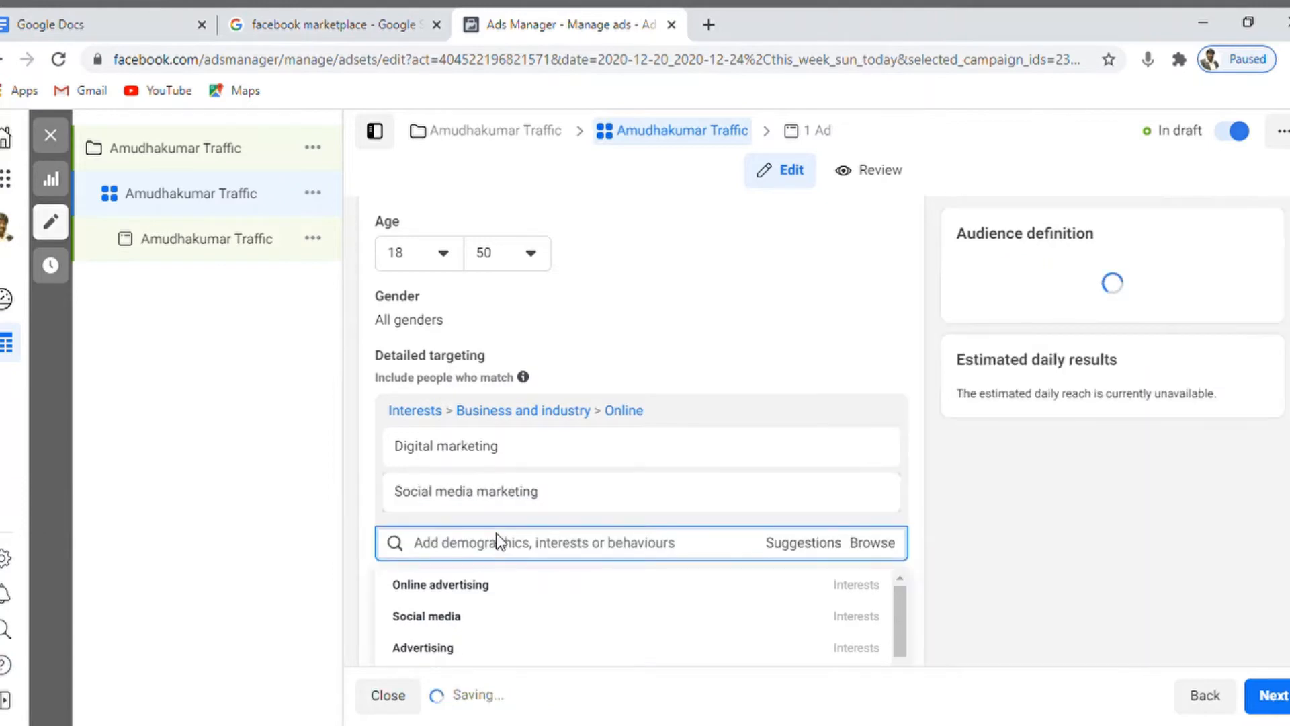
left_click(473, 591)
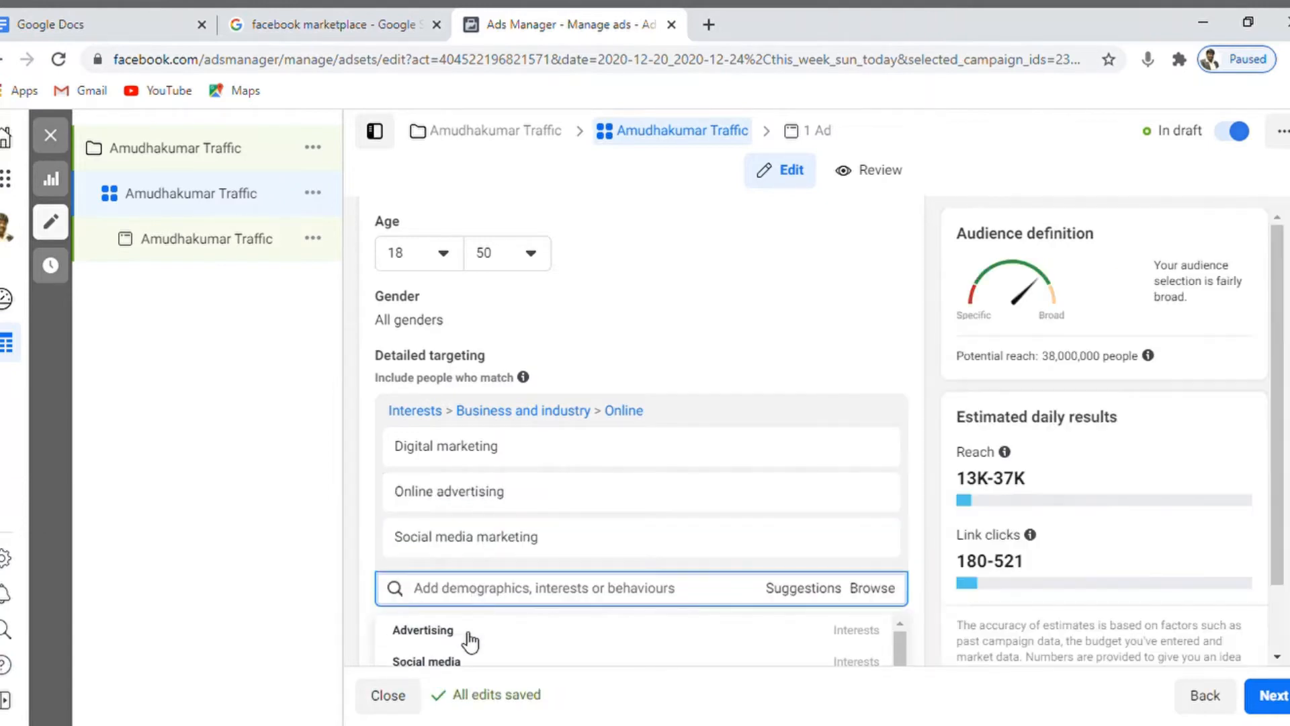
mouse_move(448, 635)
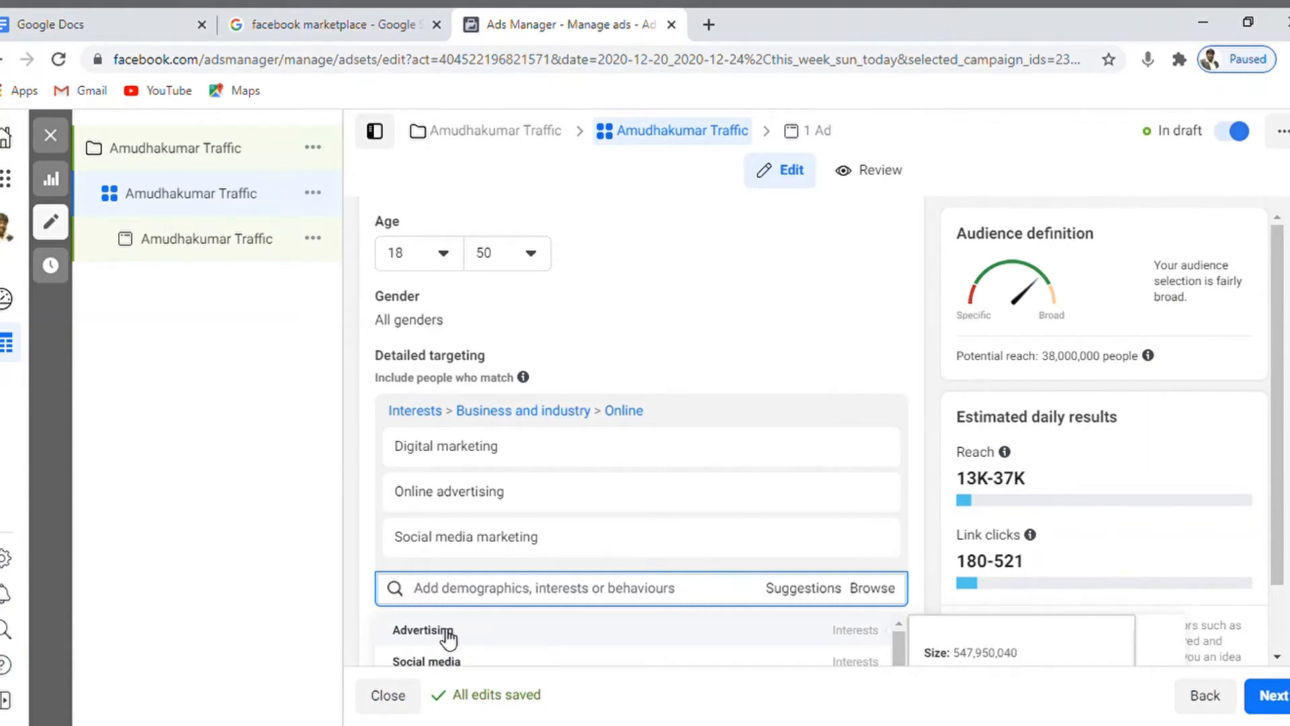
left_click(447, 631)
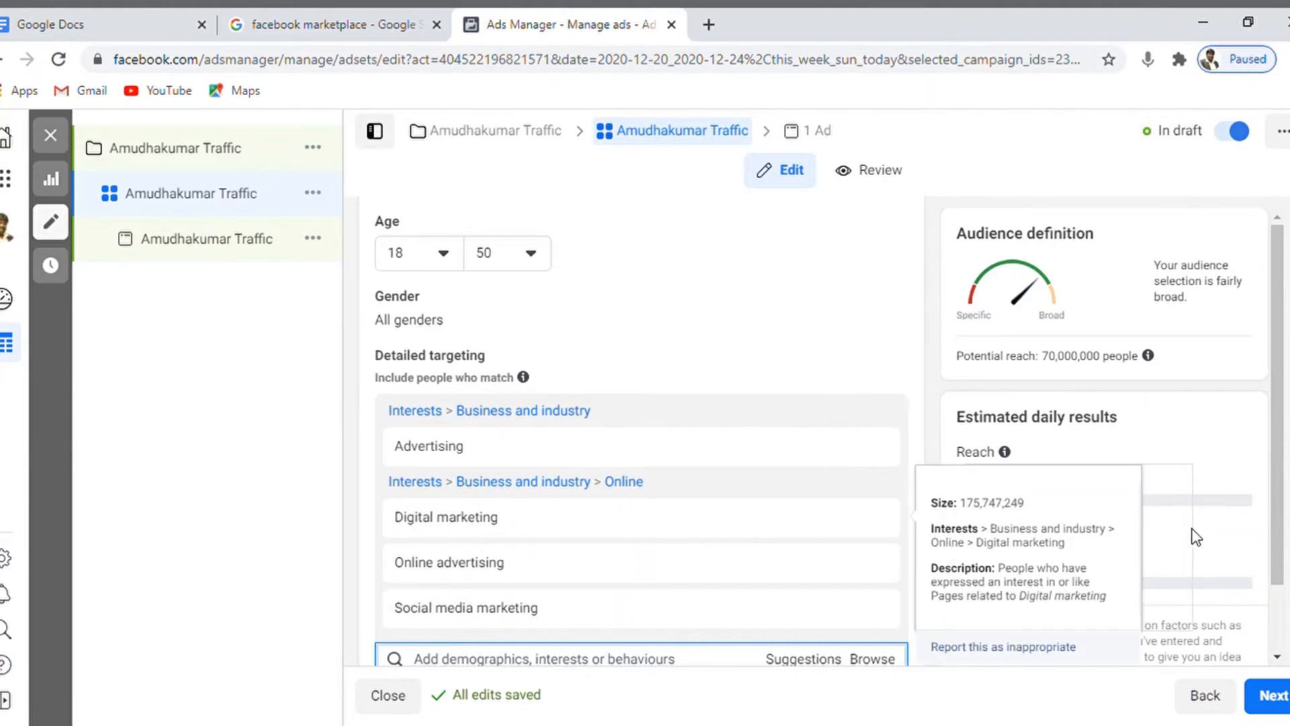
Add the suggested interest Marketing to the detailed targeting and close the suggestions.
scroll(759, 302, "down", 5)
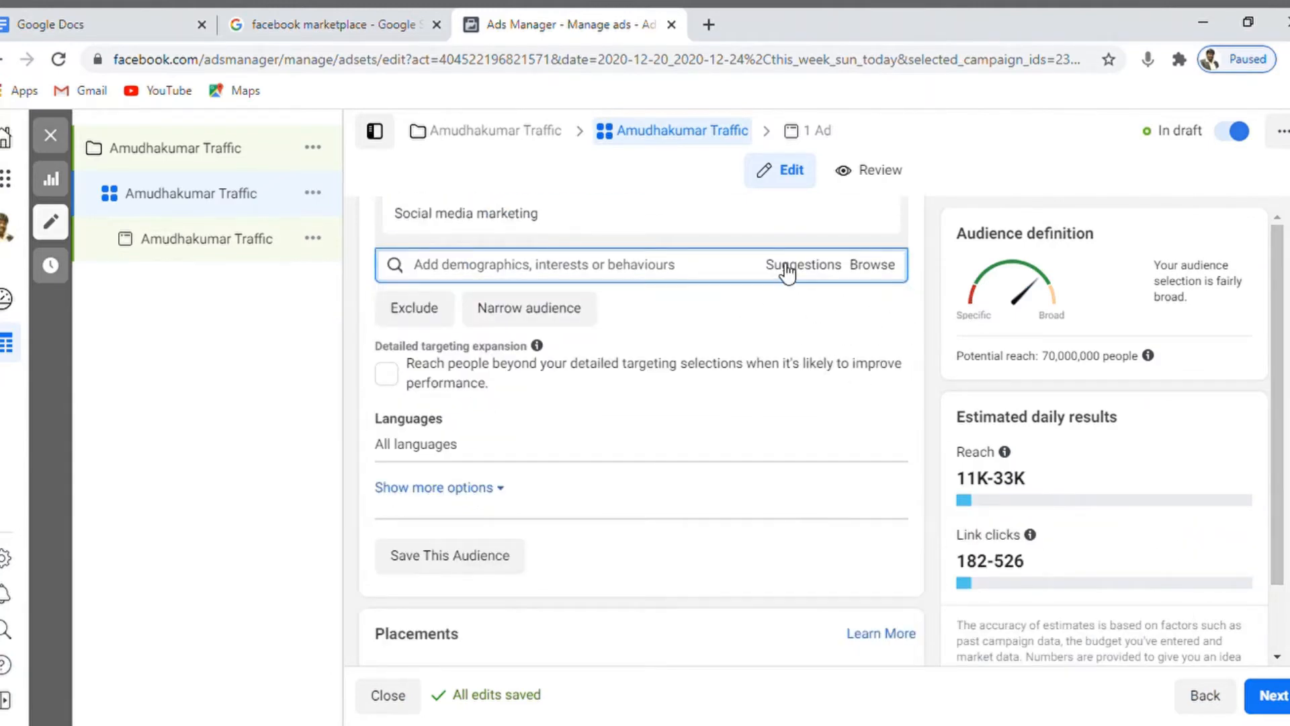
left_click(788, 268)
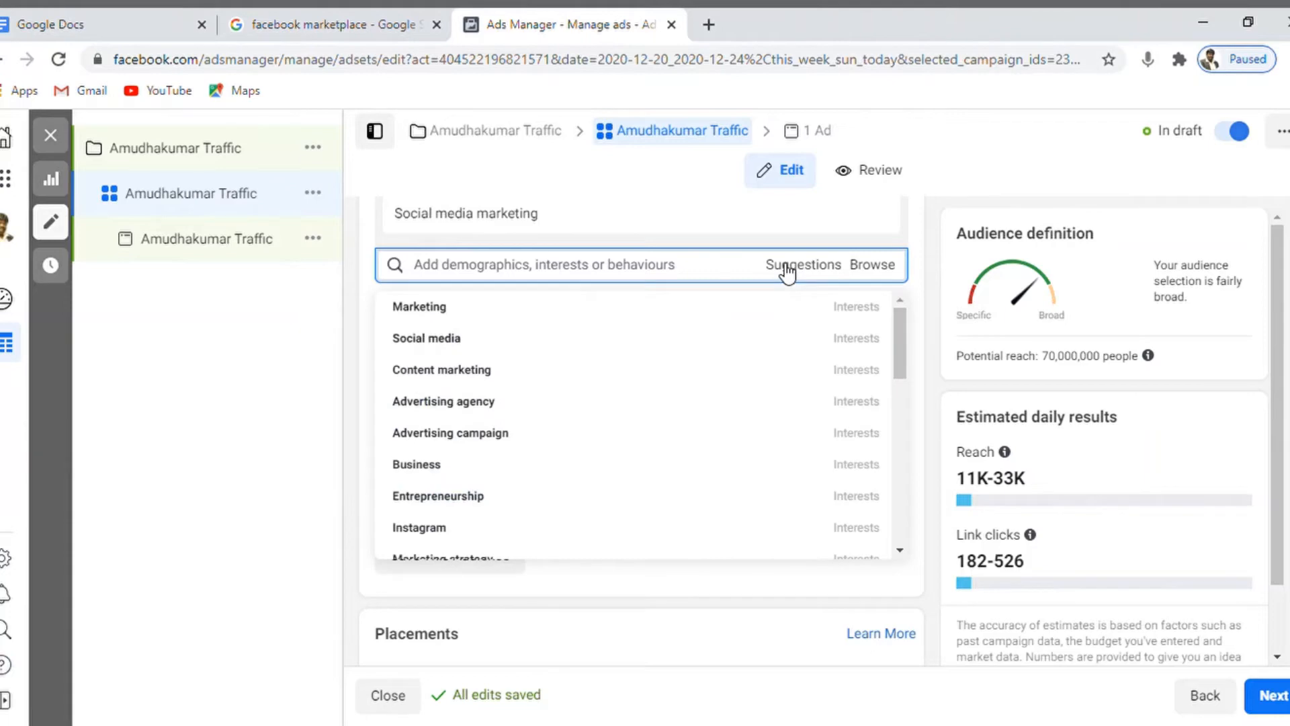
left_click(485, 307)
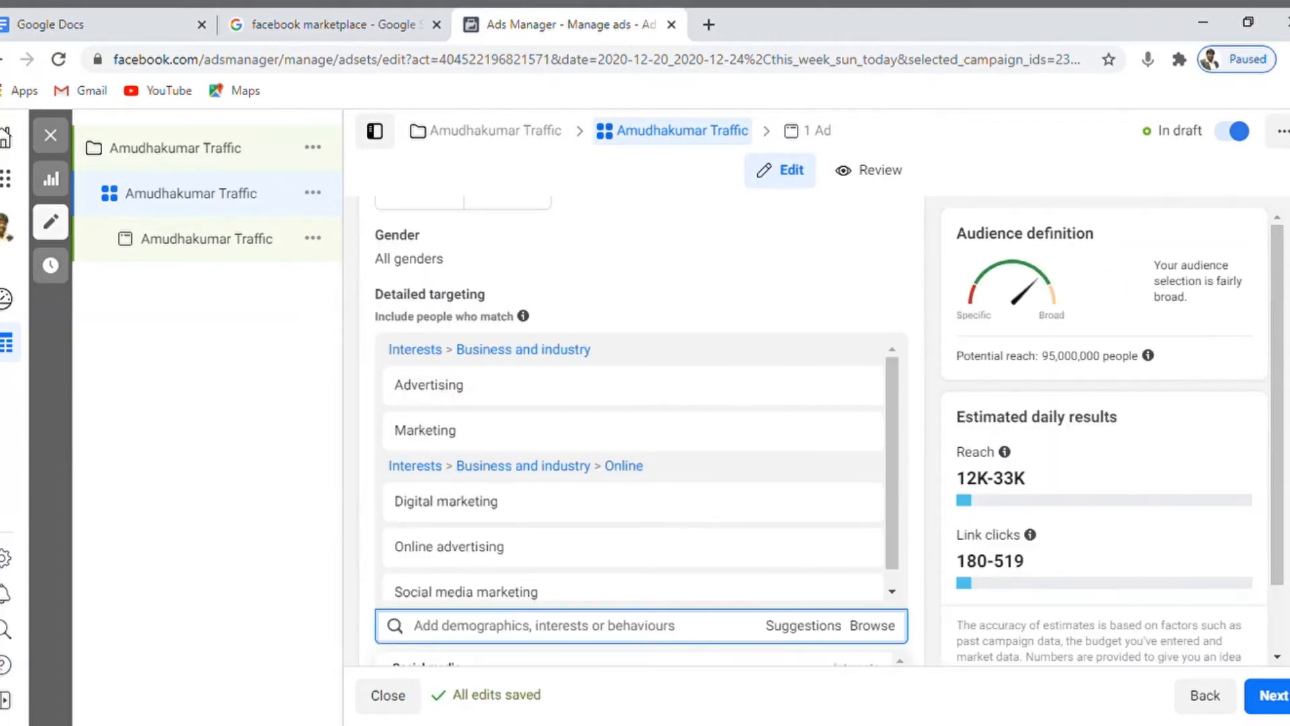
scroll(641, 430, "down", 2)
scroll(641, 430, "down", 4)
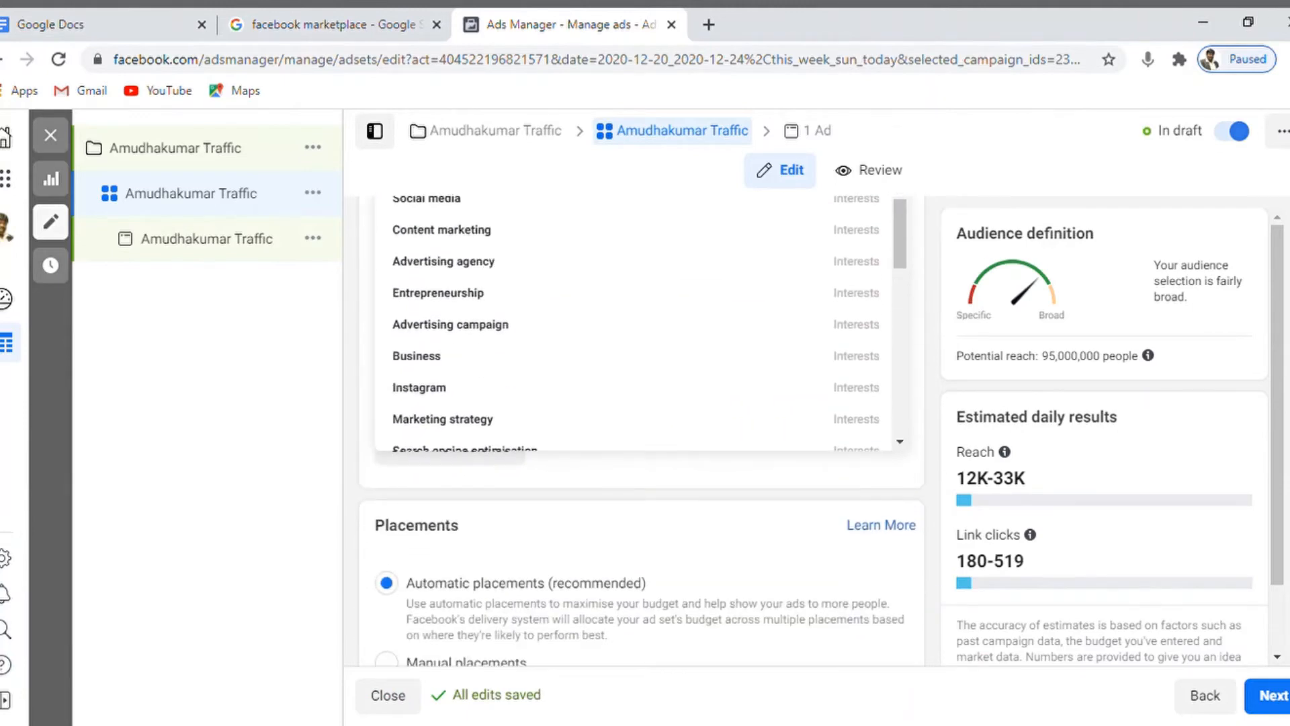
left_click(1285, 416)
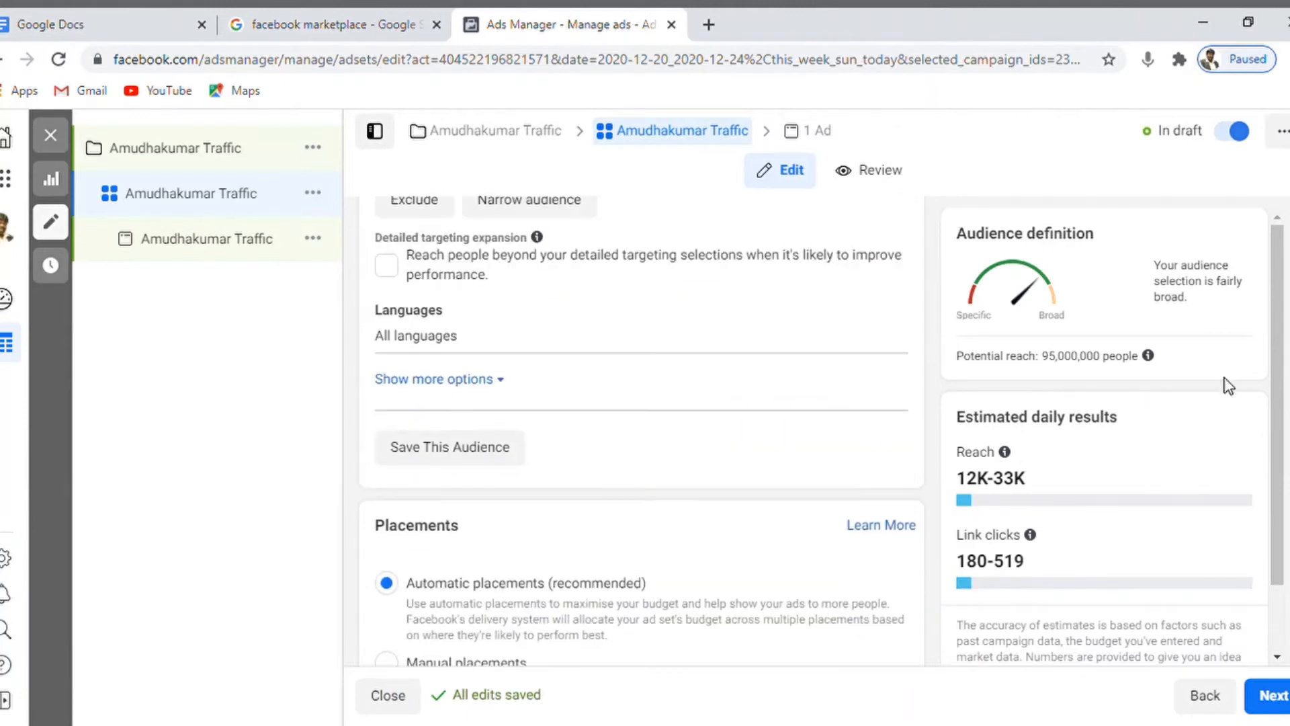
Review the ad set's audience, detailed targeting, language and placement settings.
scroll(642, 430, "up", 3)
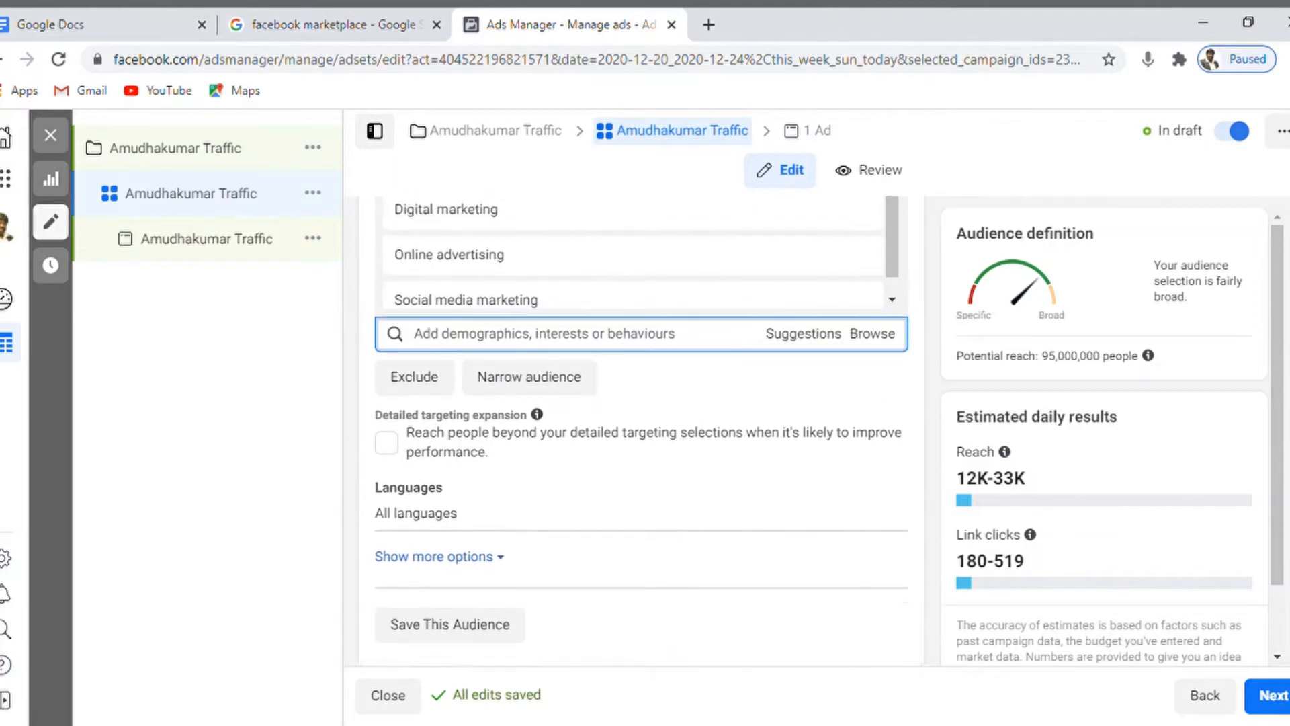
scroll(641, 430, "down", 1)
scroll(641, 430, "down", 3)
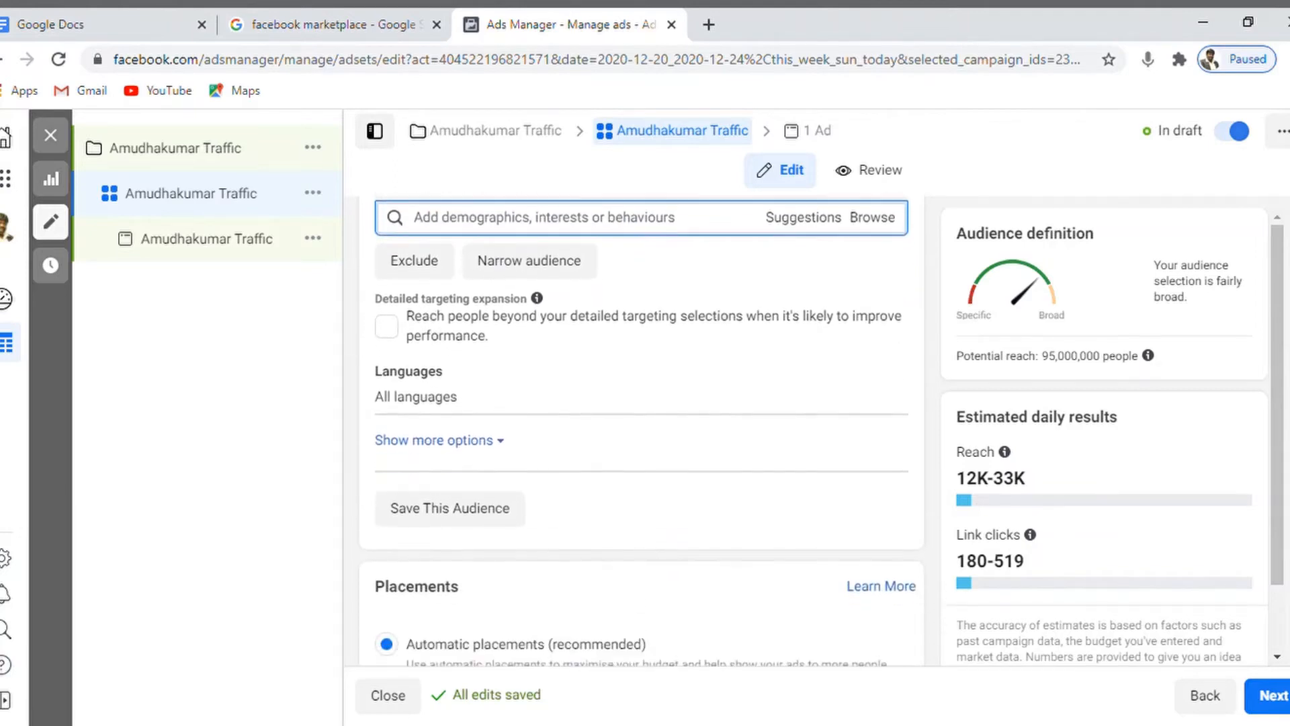
scroll(641, 430, "down", 2)
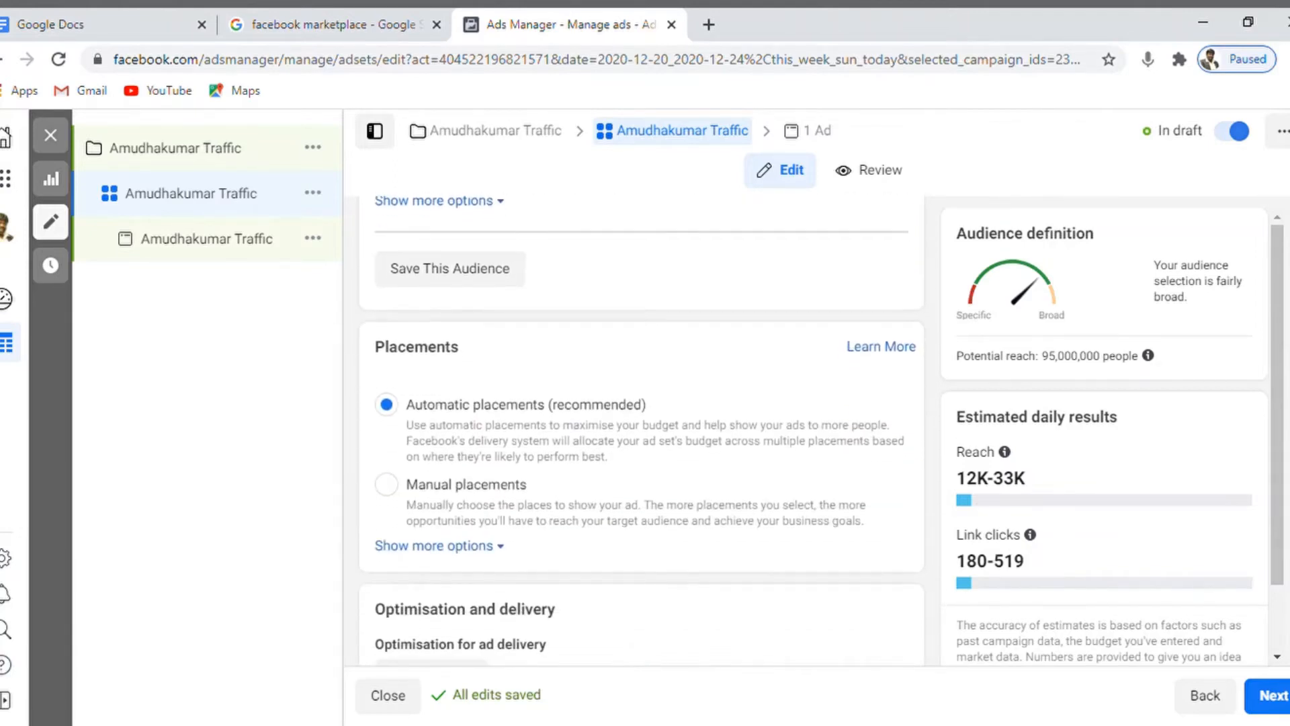
scroll(833, 476, "up", 4)
scroll(833, 476, "down", 1)
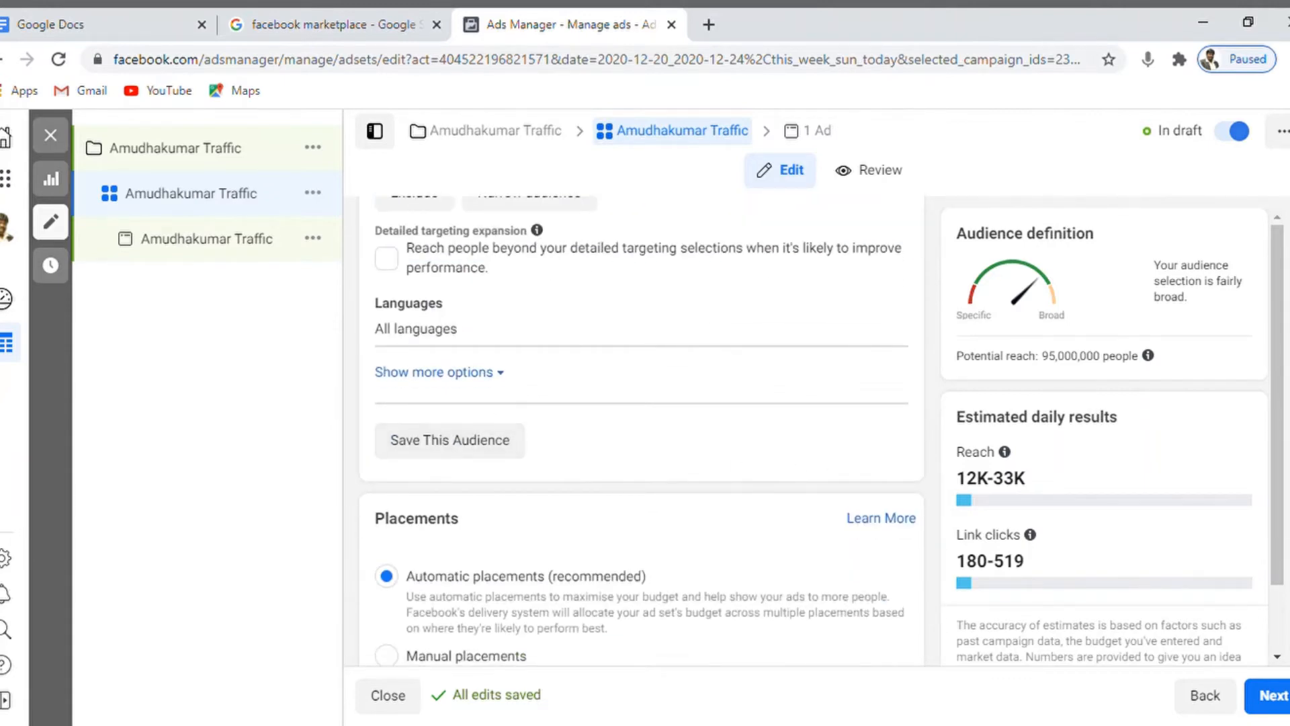
scroll(641, 430, "down", 1)
scroll(641, 430, "up", 7)
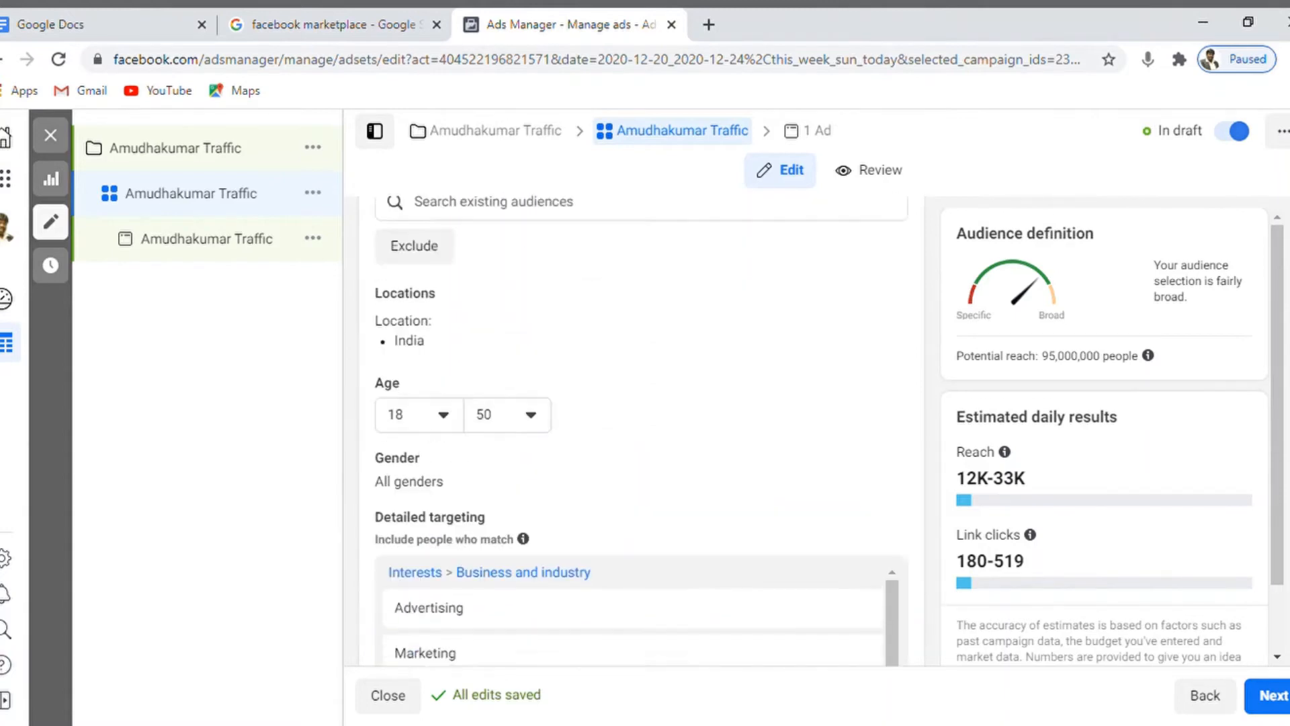
Review the audience settings and browse the detailed targeting categories, examining Behaviours and its Digital activities options.
scroll(641, 430, "up", 6)
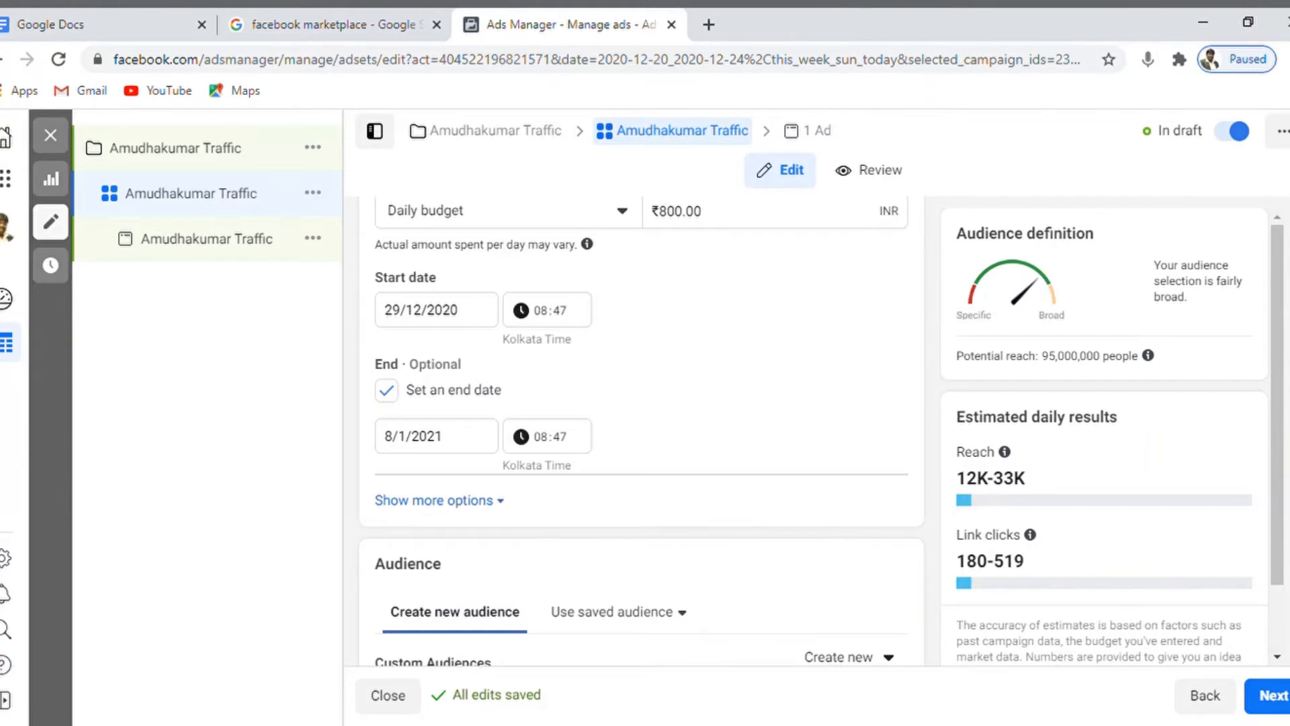
scroll(641, 430, "down", 9)
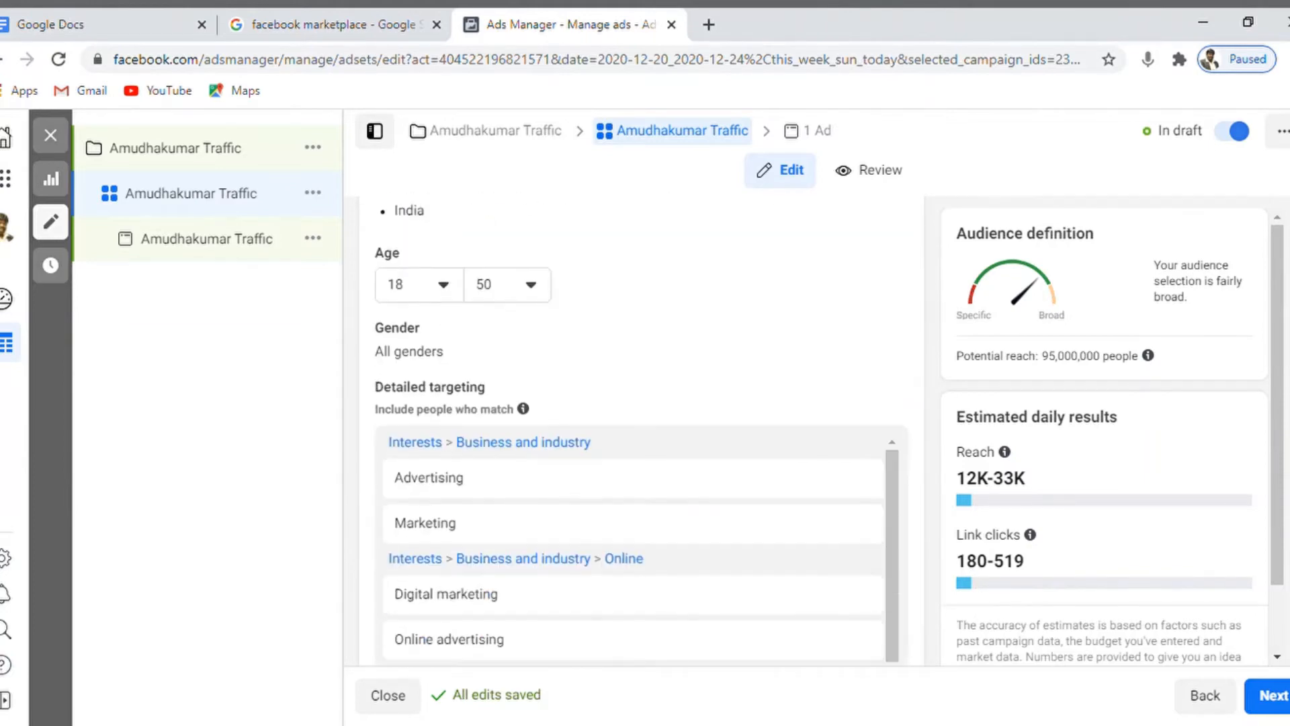
scroll(641, 430, "down", 6)
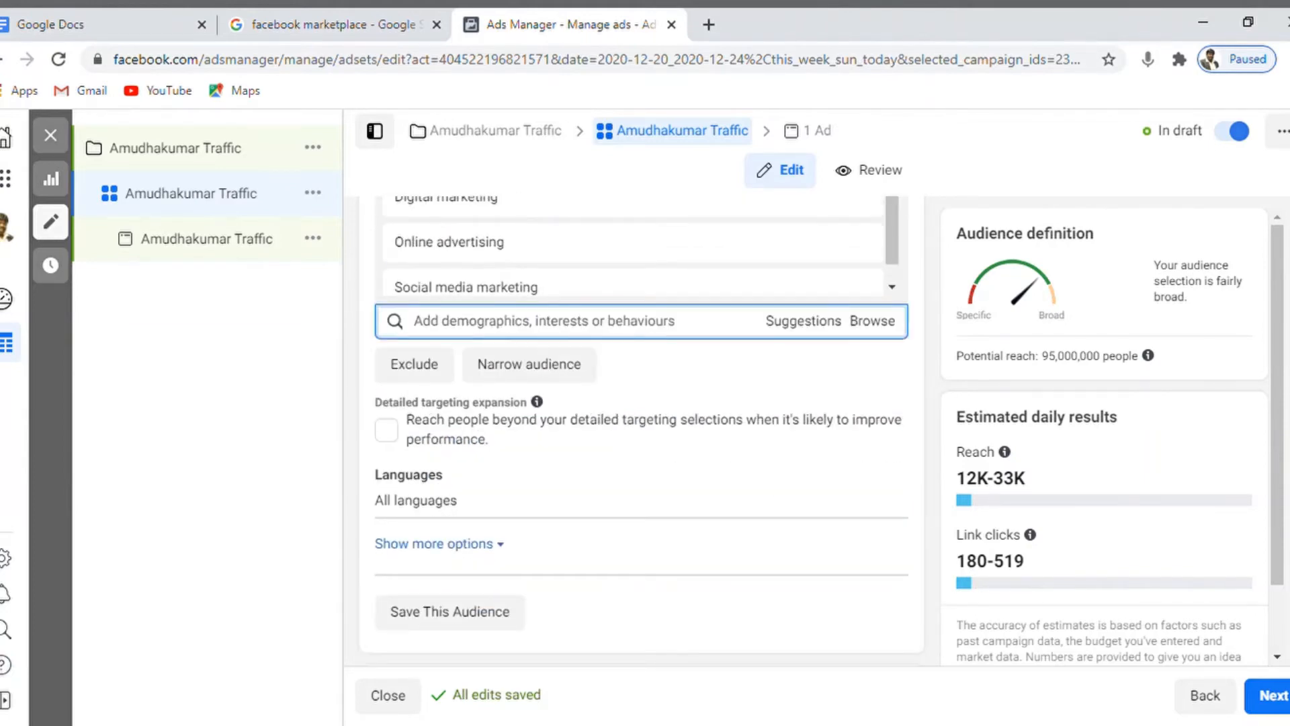
left_click(882, 325)
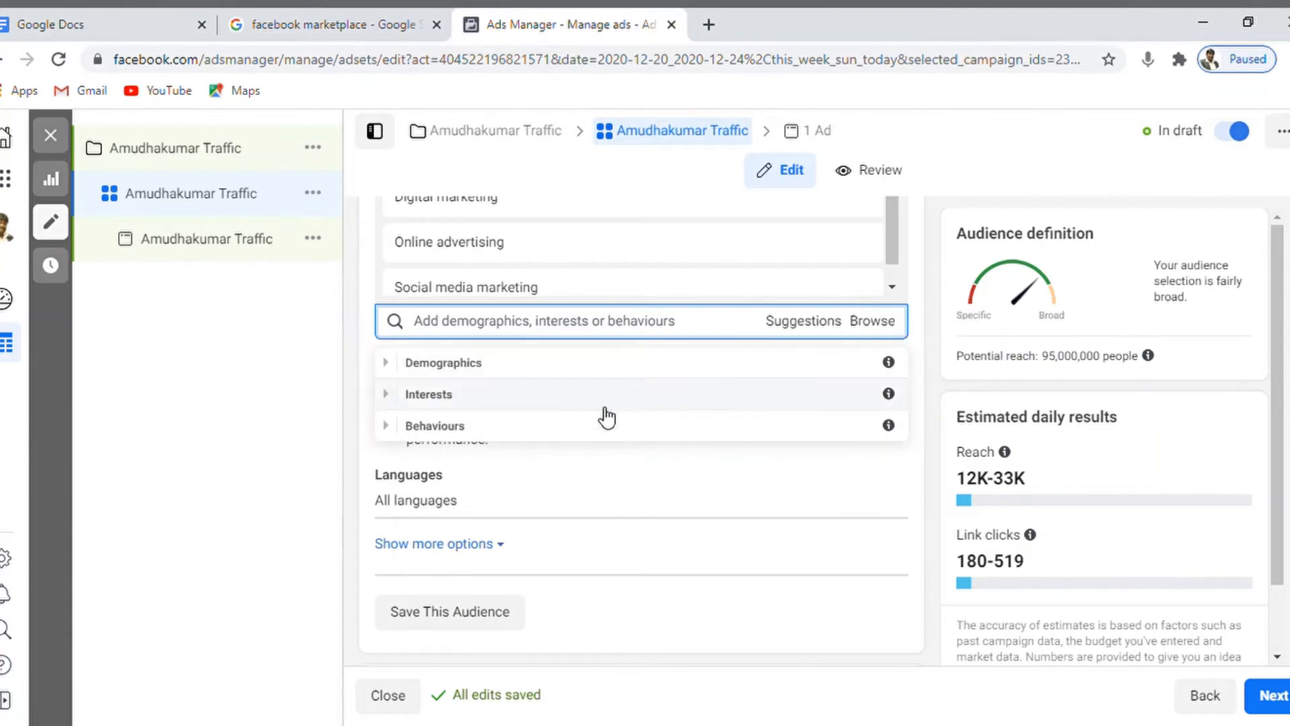
left_click(402, 428)
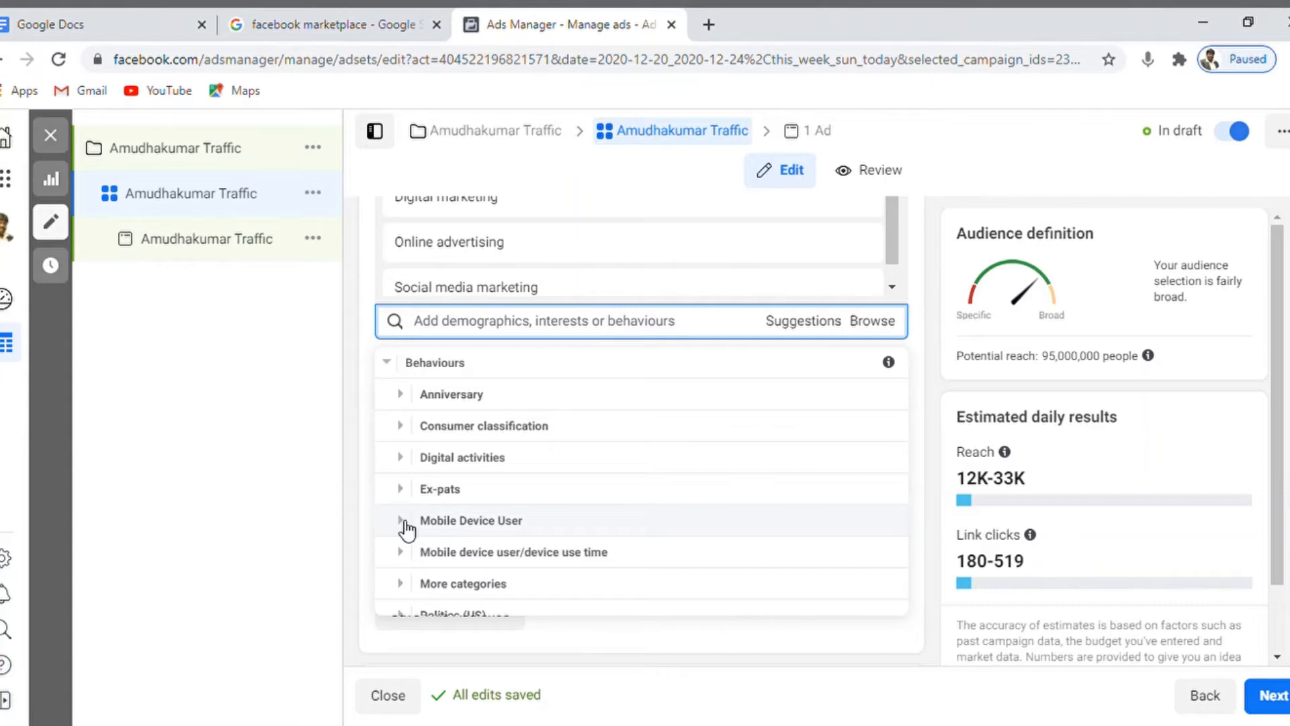
left_click(401, 458)
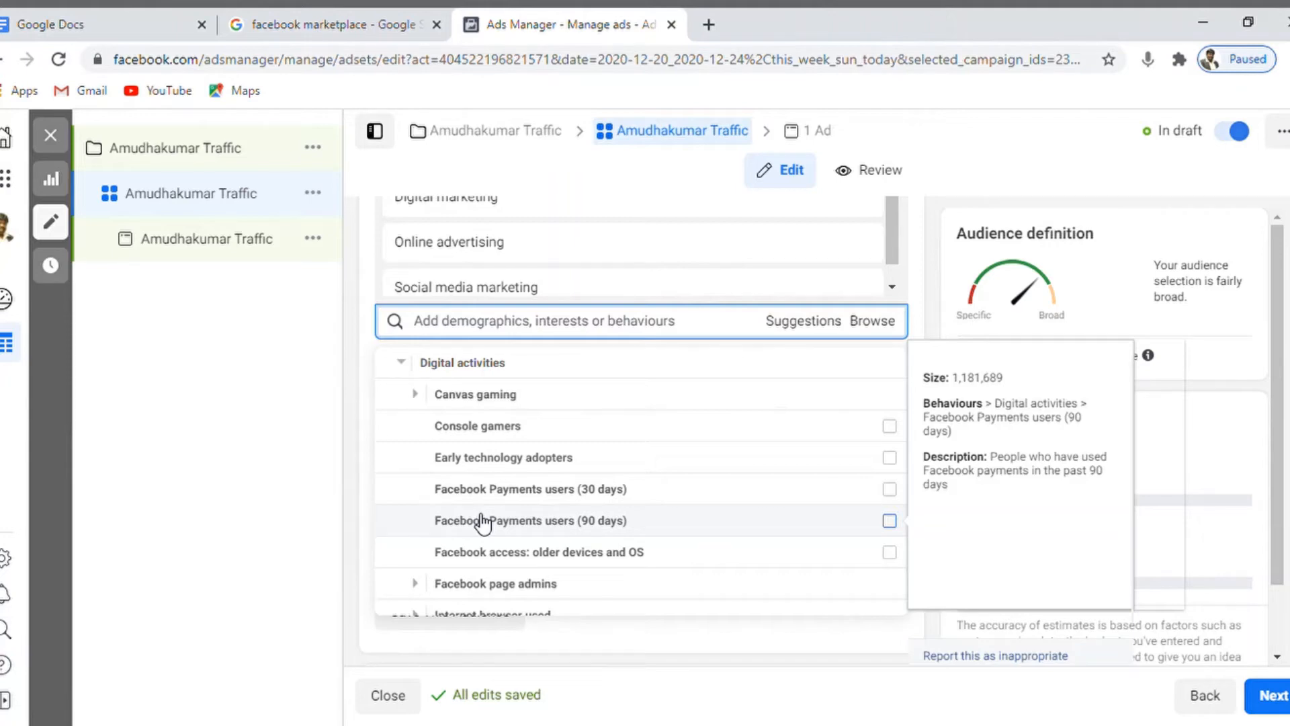
left_click(404, 367)
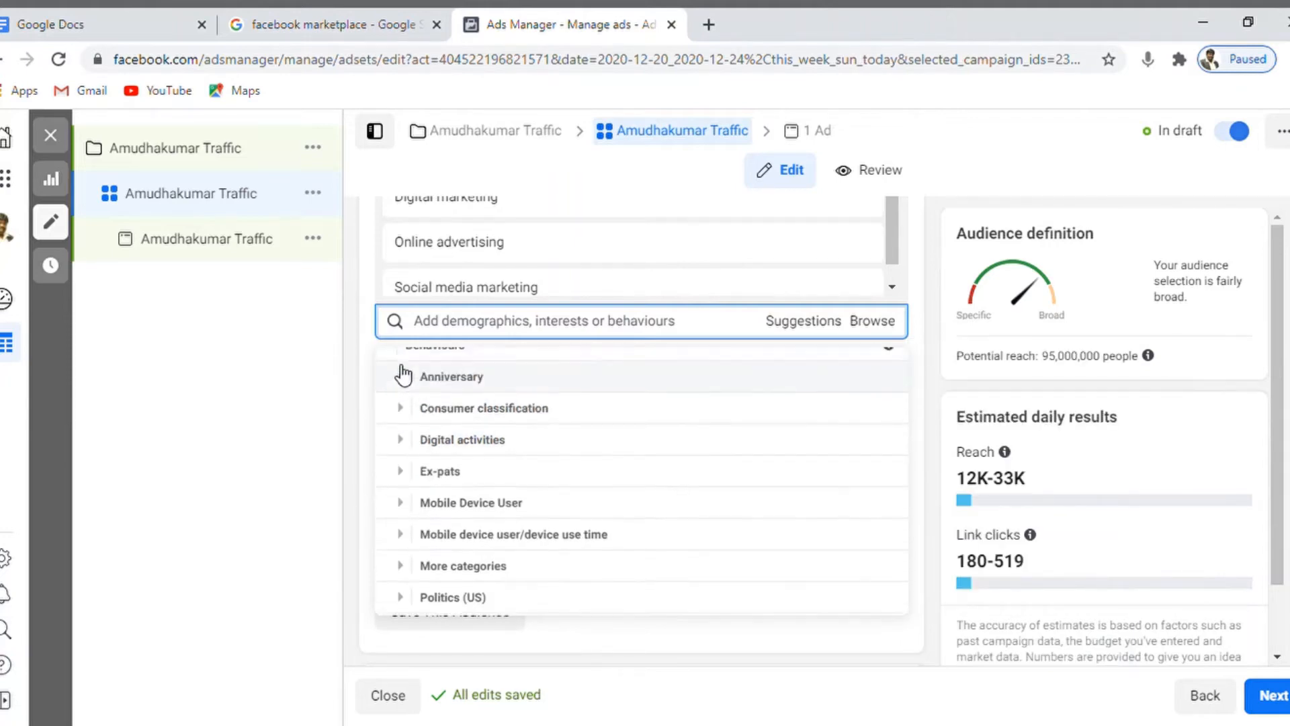
left_click(403, 366)
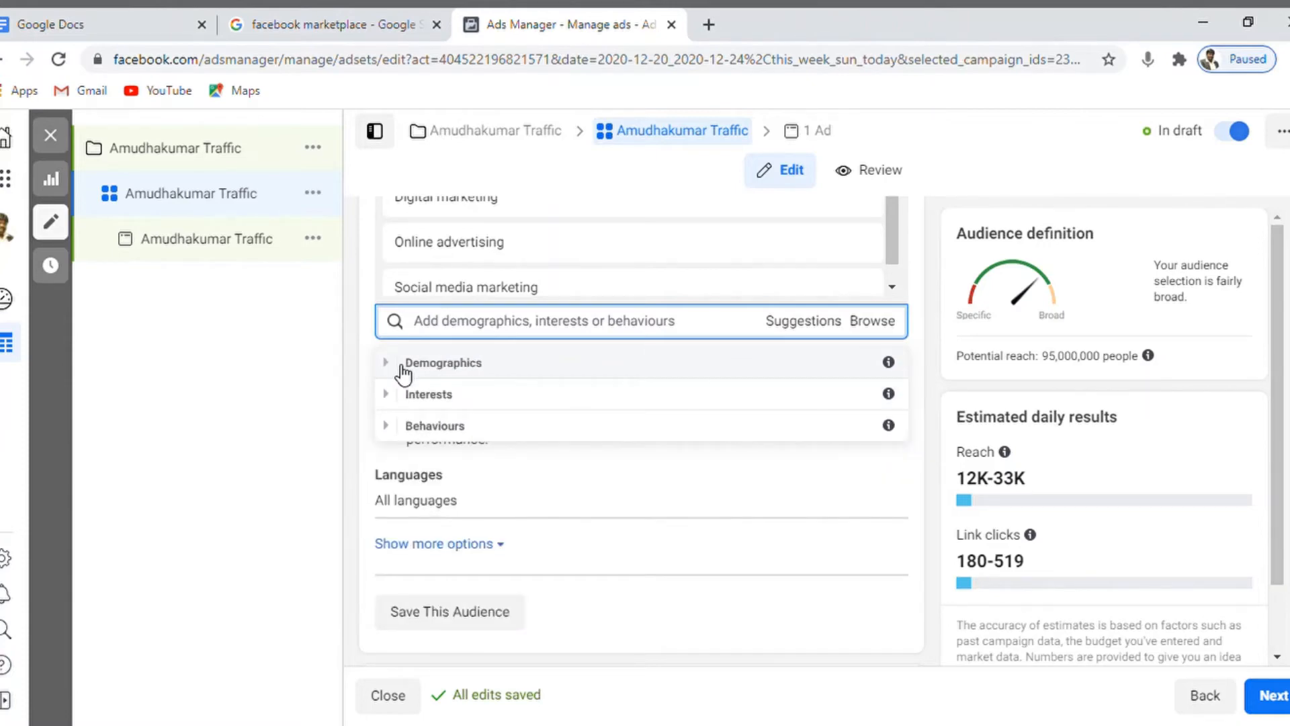
left_click(284, 410)
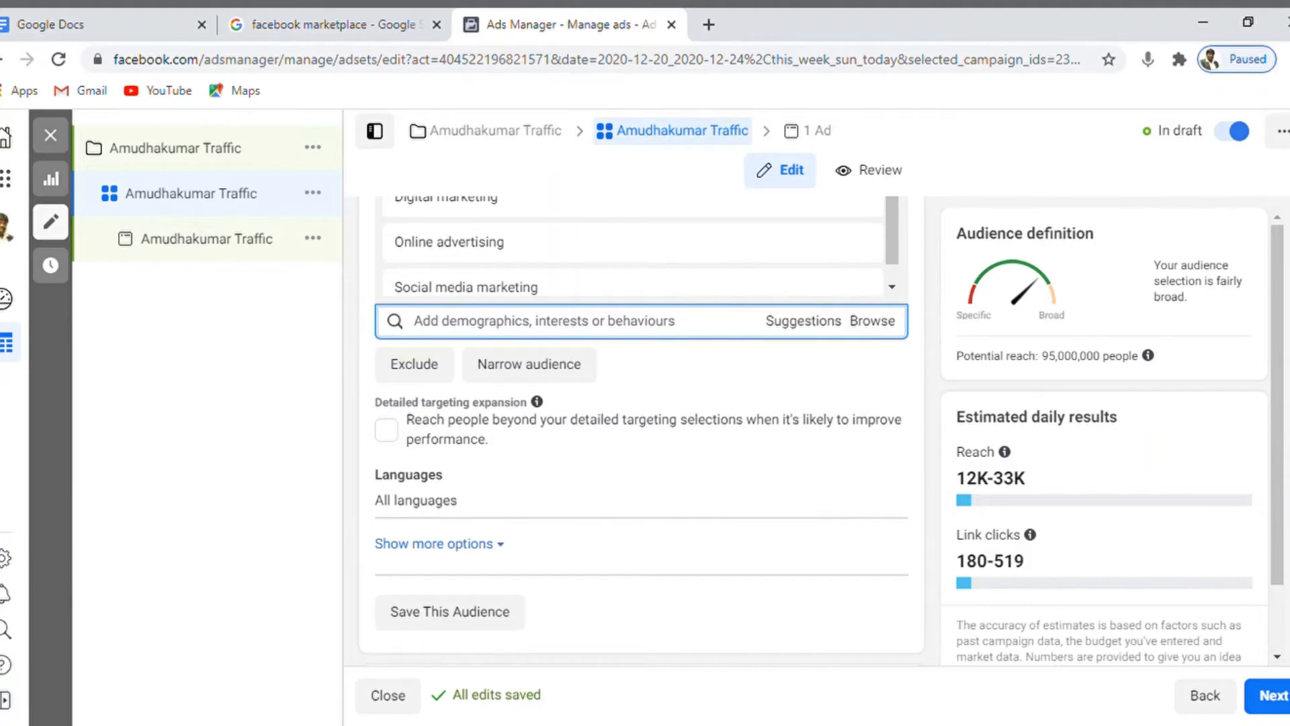
Enable detailed targeting expansion for the audience, comparing the estimated daily link clicks with and without it.
scroll(641, 430, "down", 3)
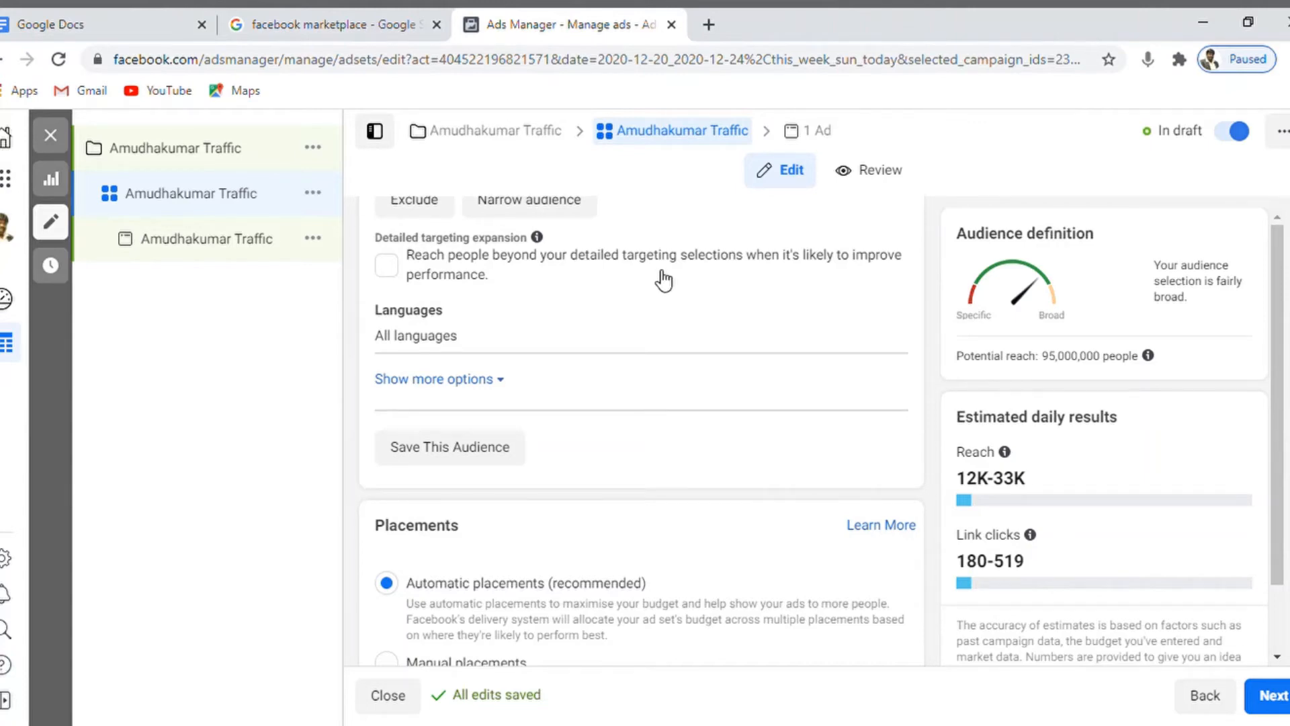
left_click(387, 265)
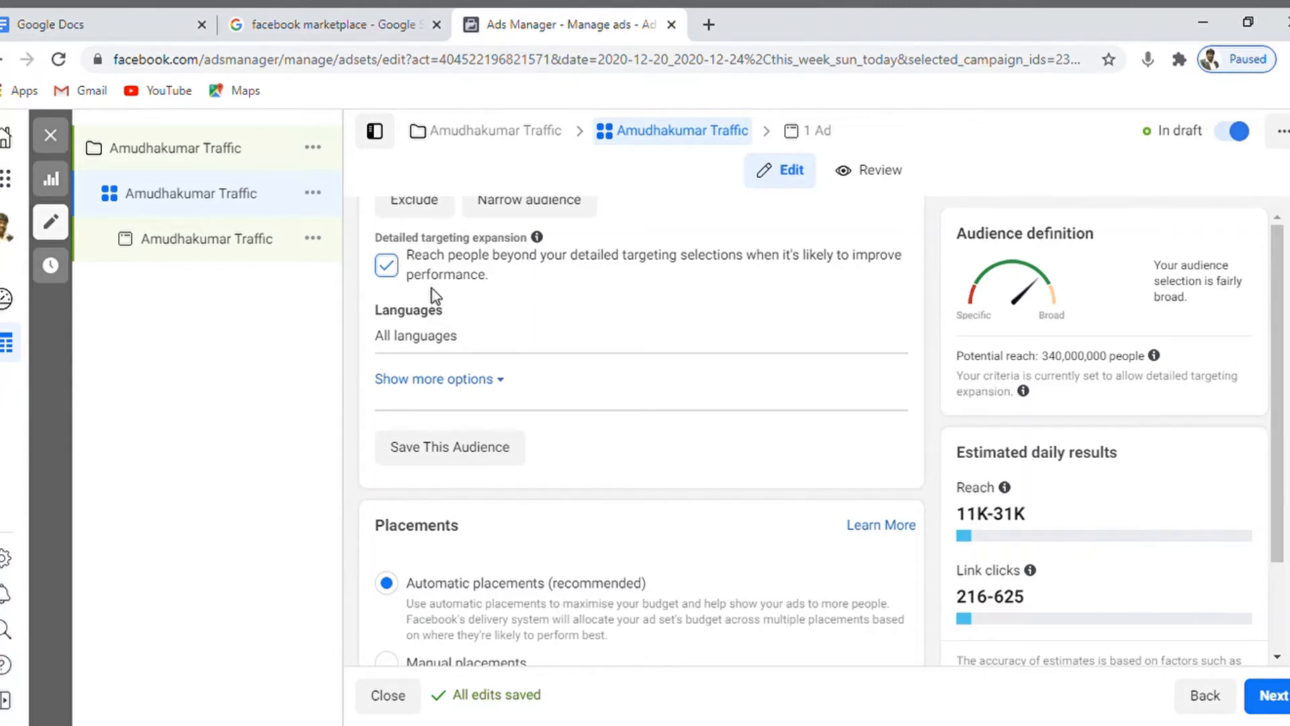
left_click(396, 274)
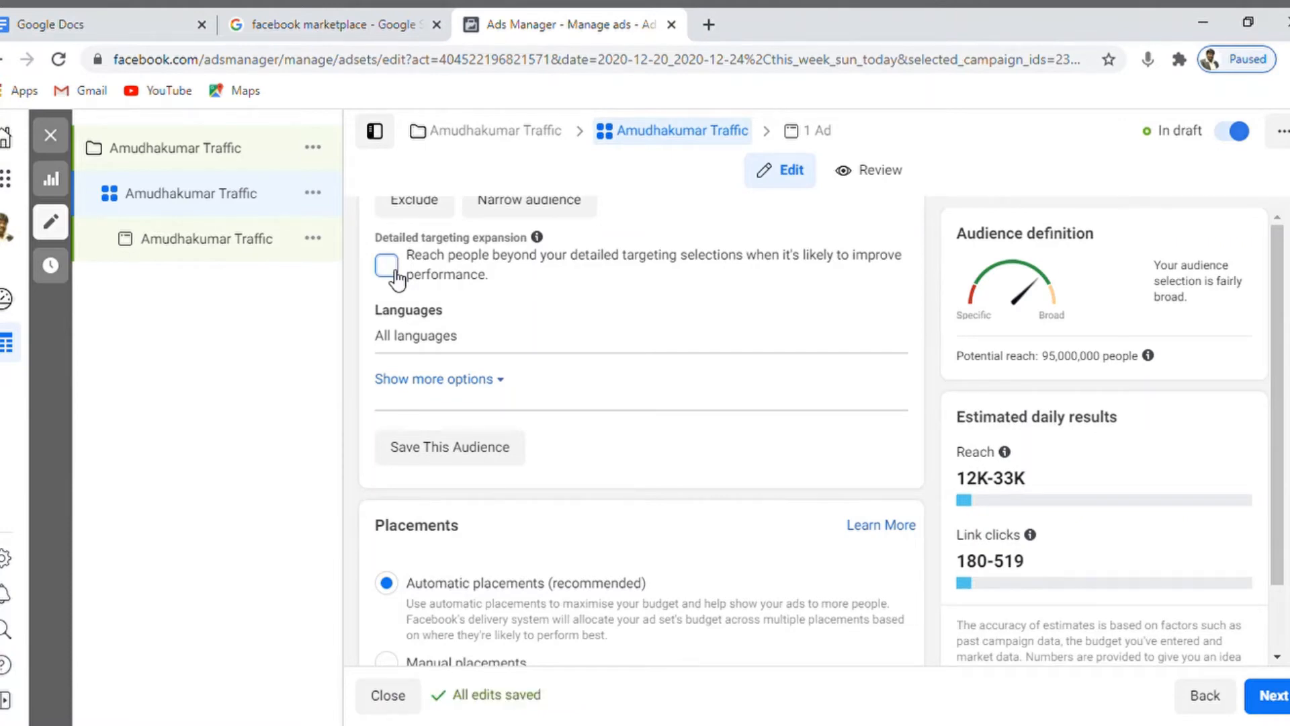
left_click(395, 275)
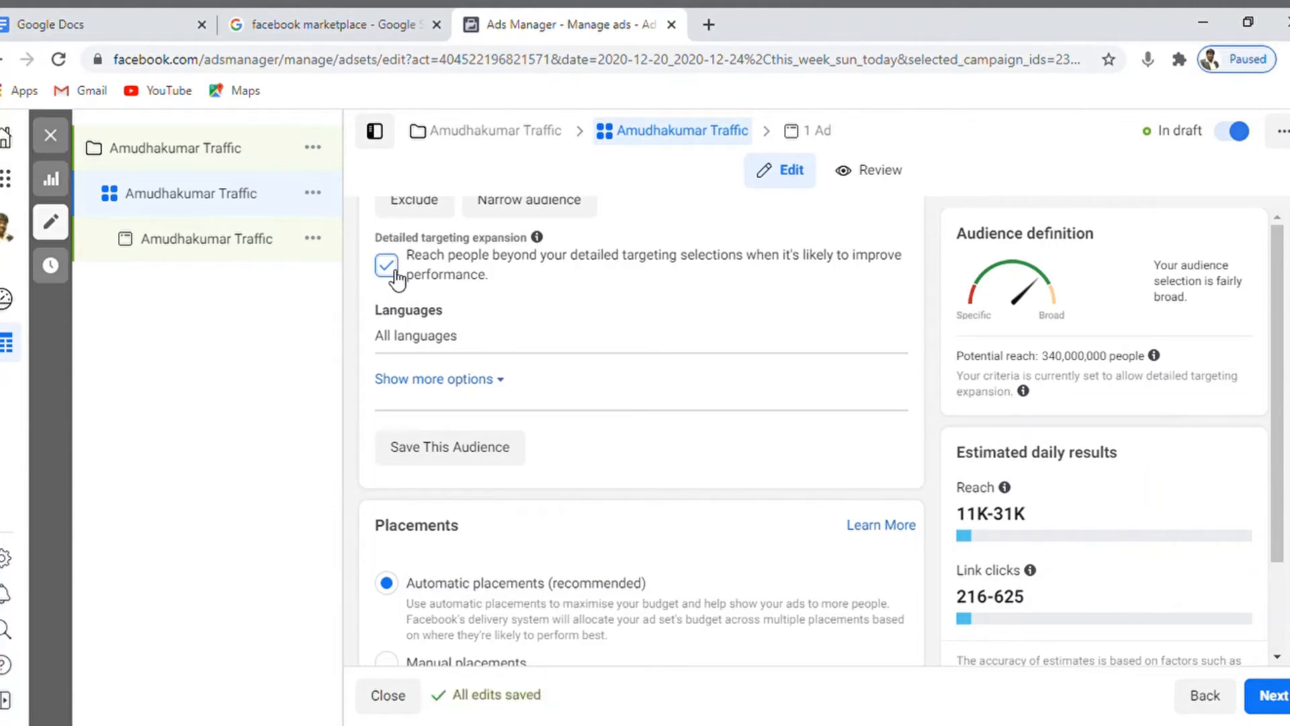
left_click(396, 275)
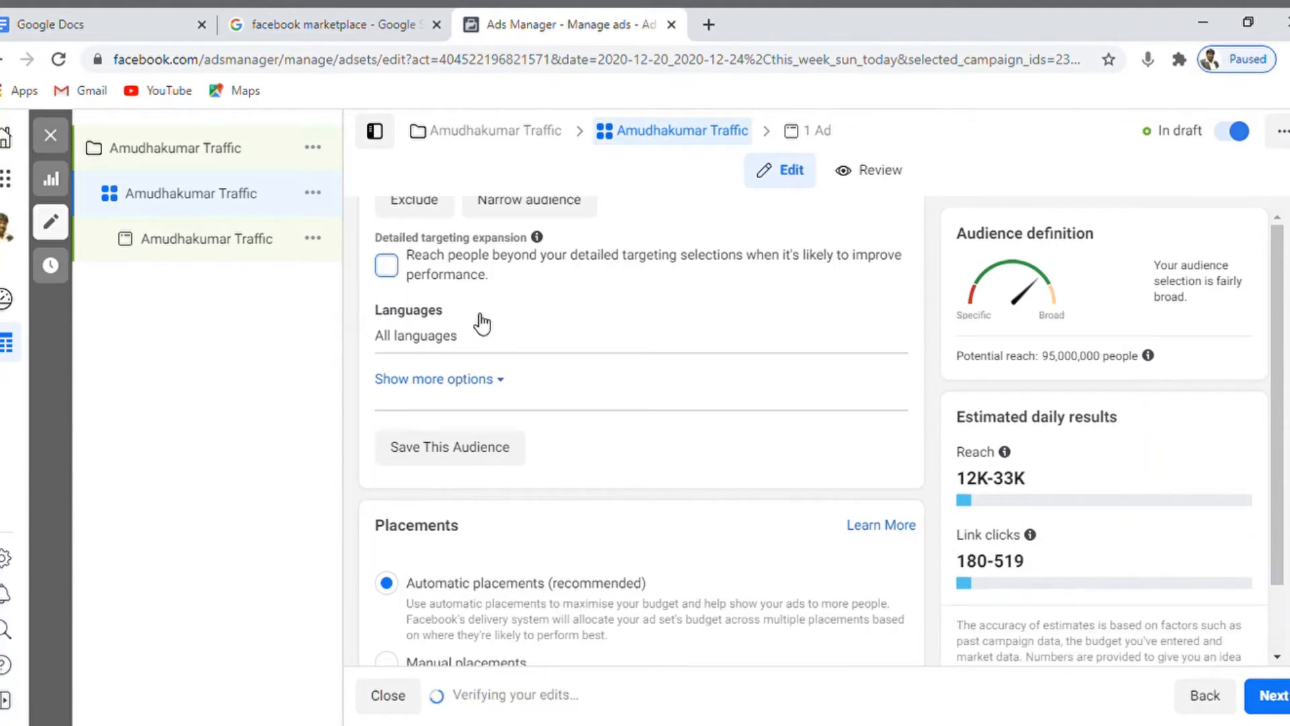
triple_click(987, 571)
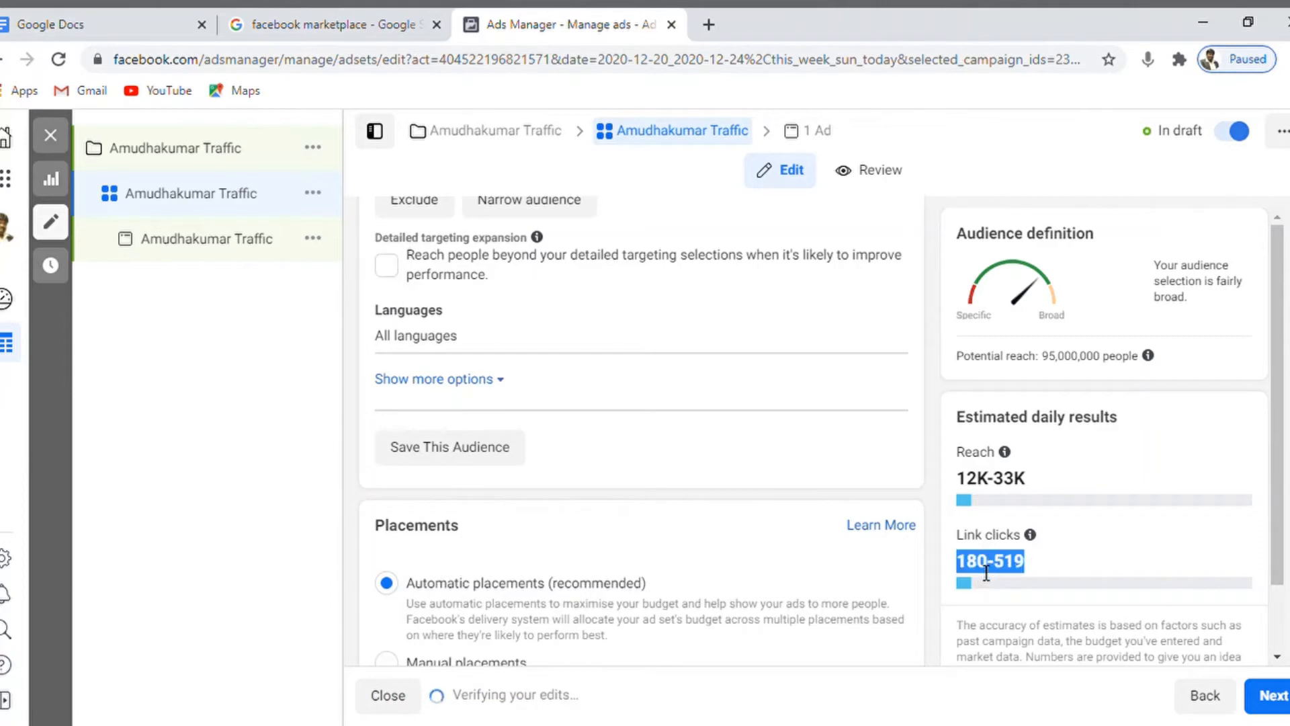
left_click(397, 274)
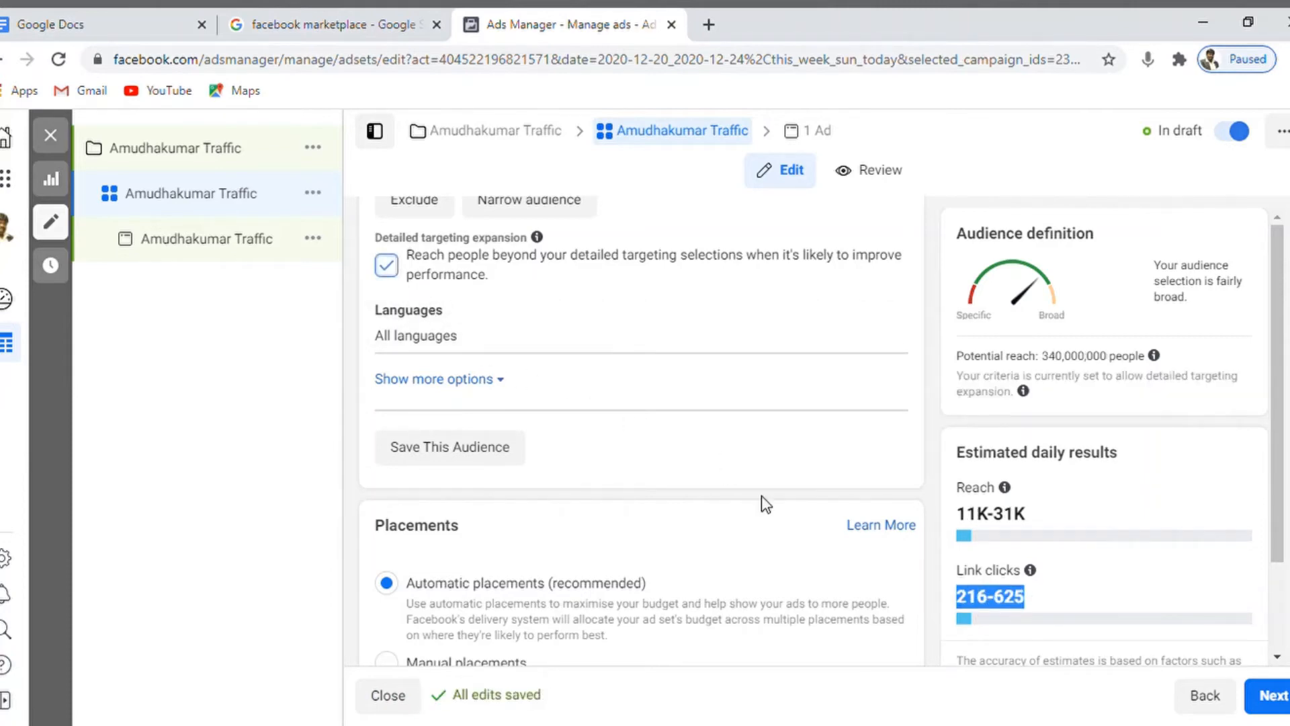
left_click(966, 601)
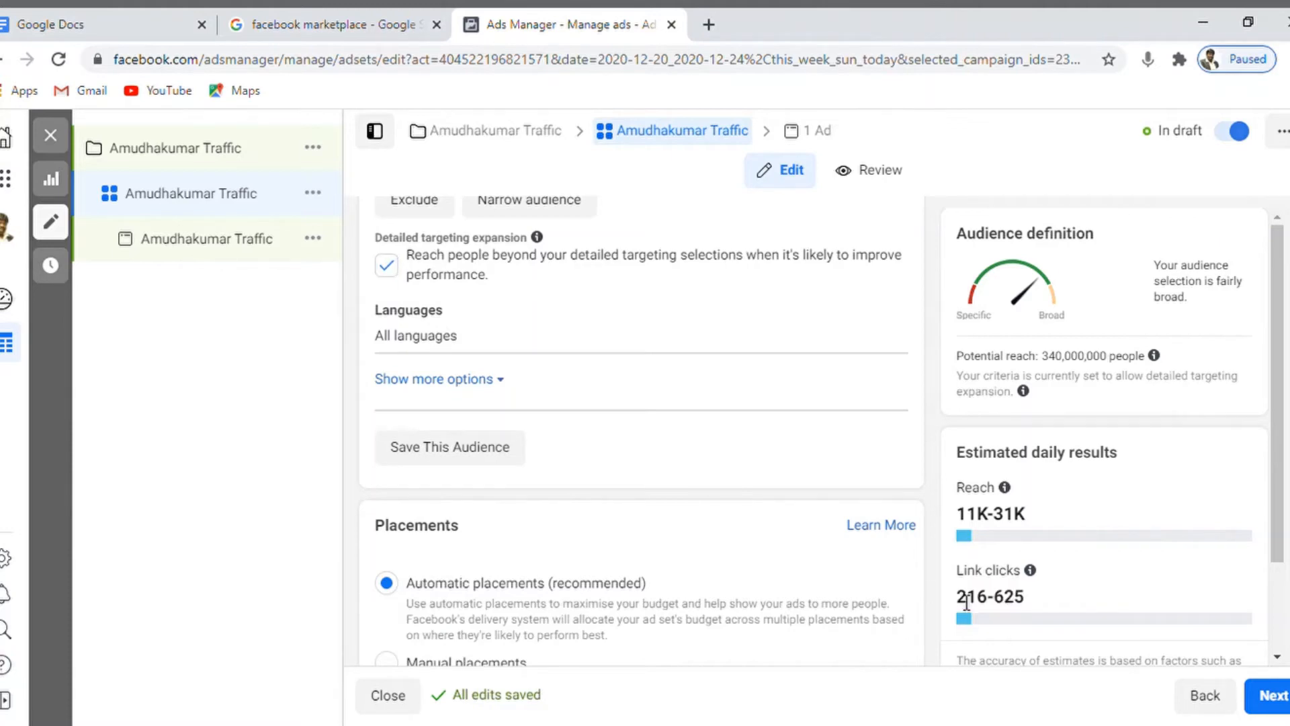
Switch the ad set to manual placements and exclude the Messenger platform.
scroll(641, 430, "down", 3)
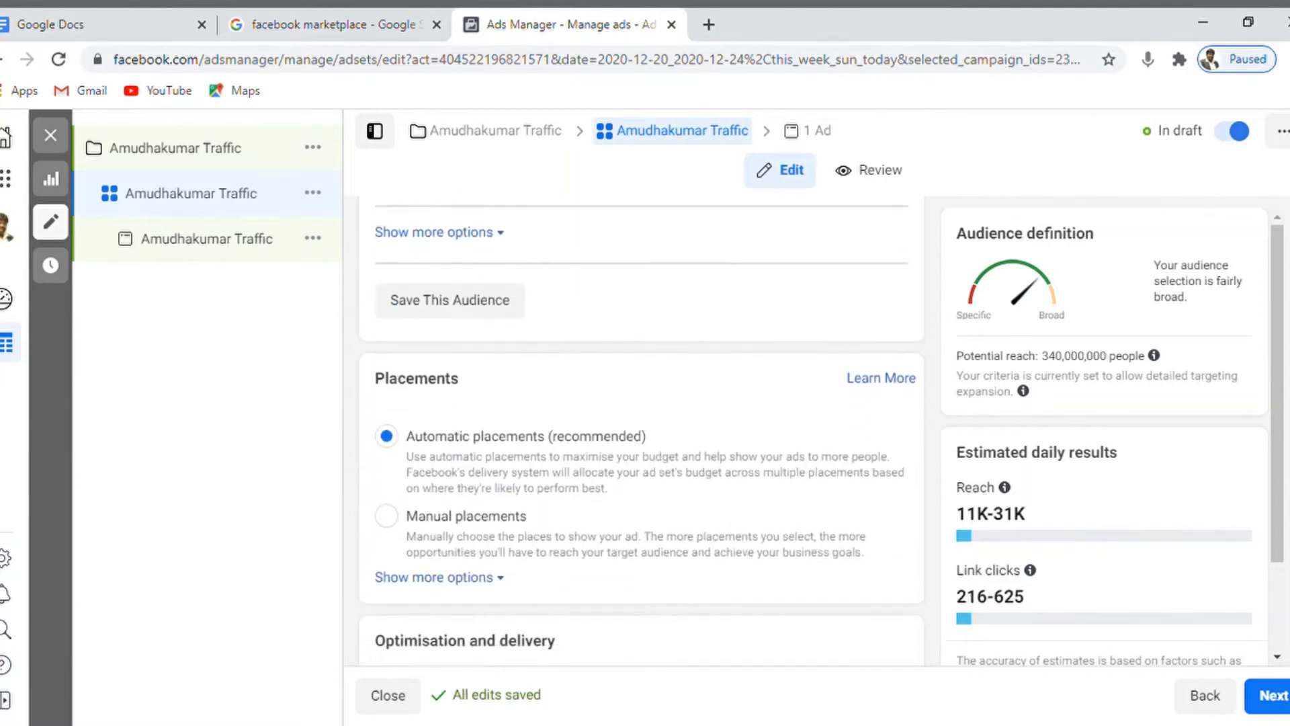
scroll(641, 430, "down", 2)
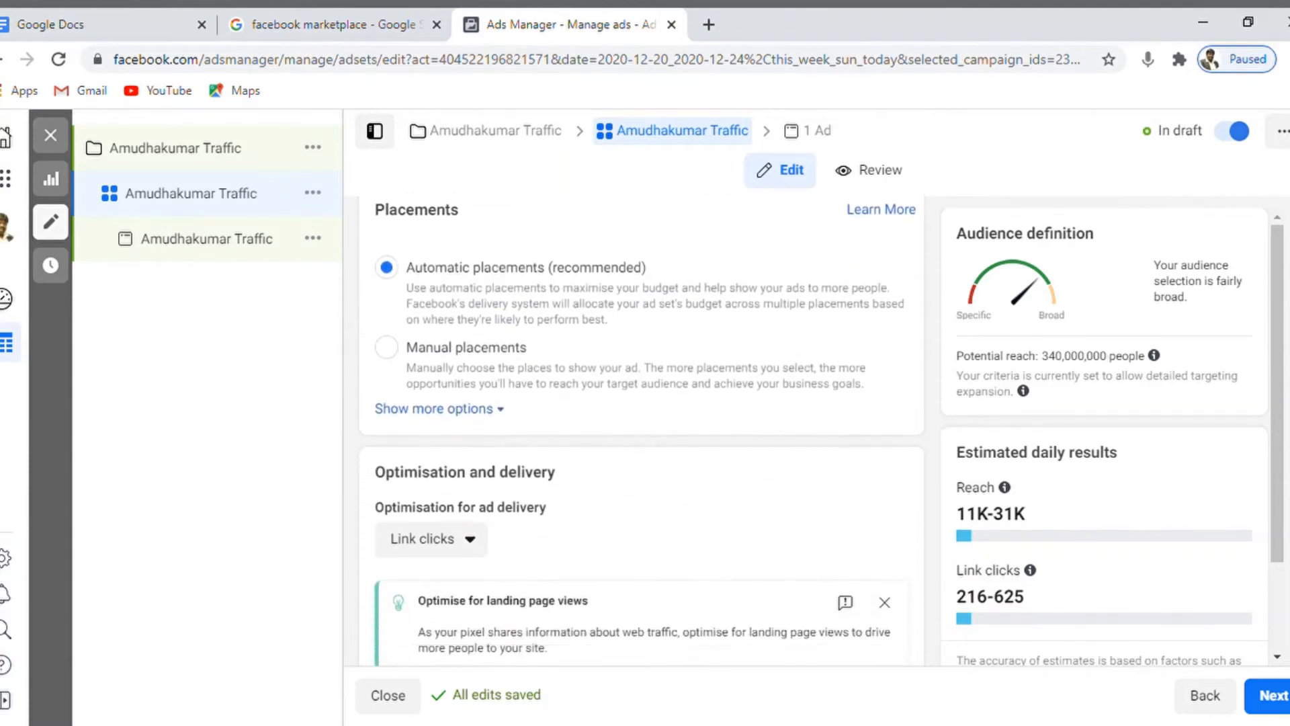
scroll(641, 430, "down", 1)
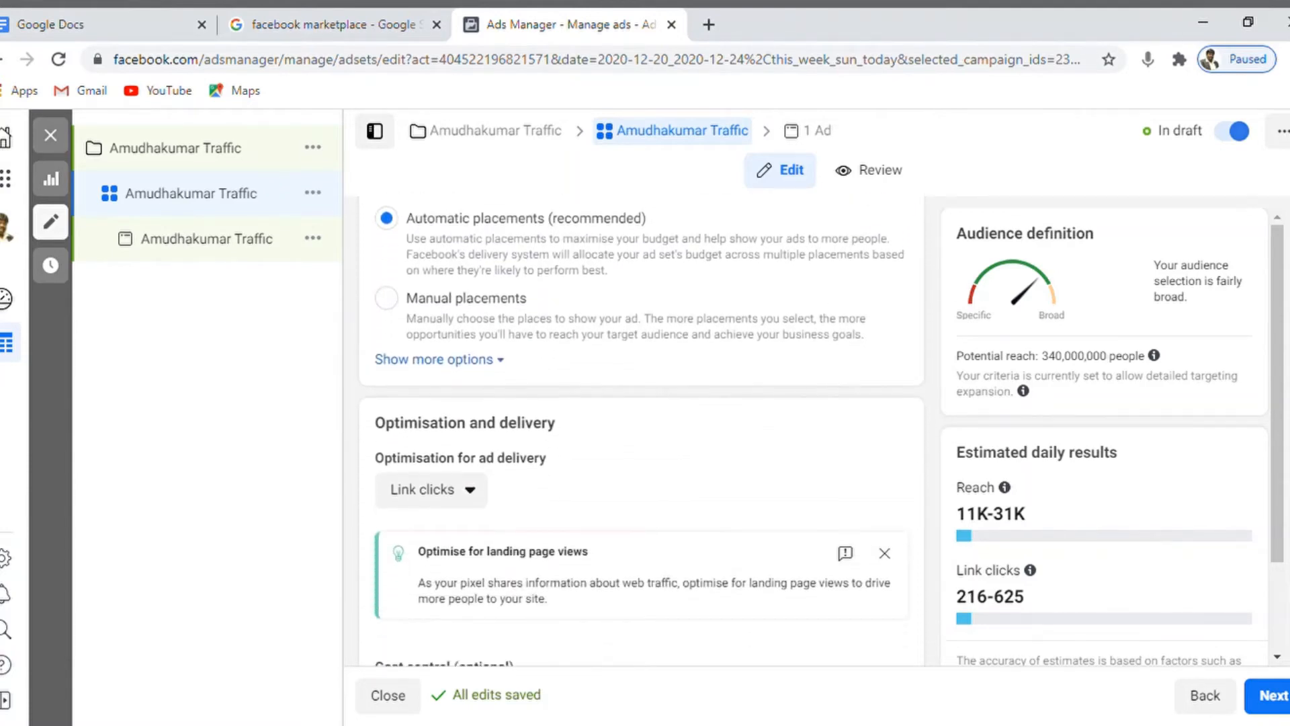
scroll(641, 430, "up", 1)
scroll(641, 430, "up", 2)
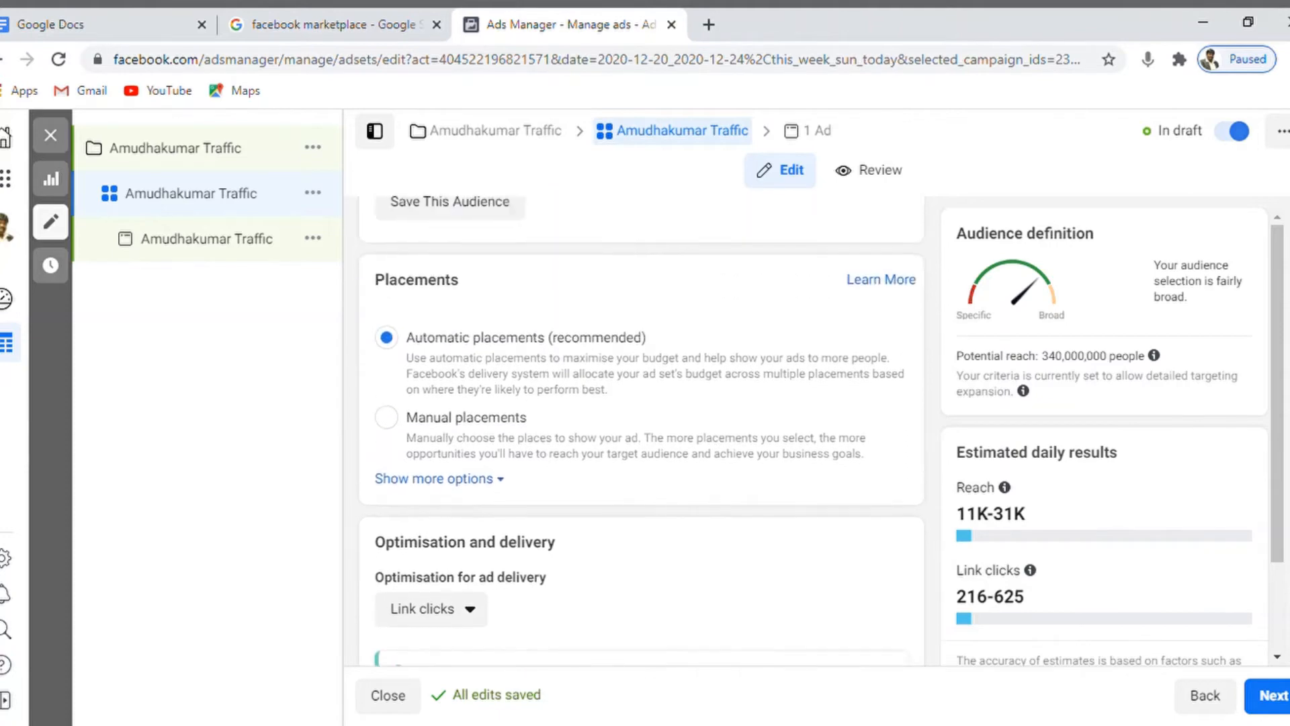
scroll(641, 430, "down", 1)
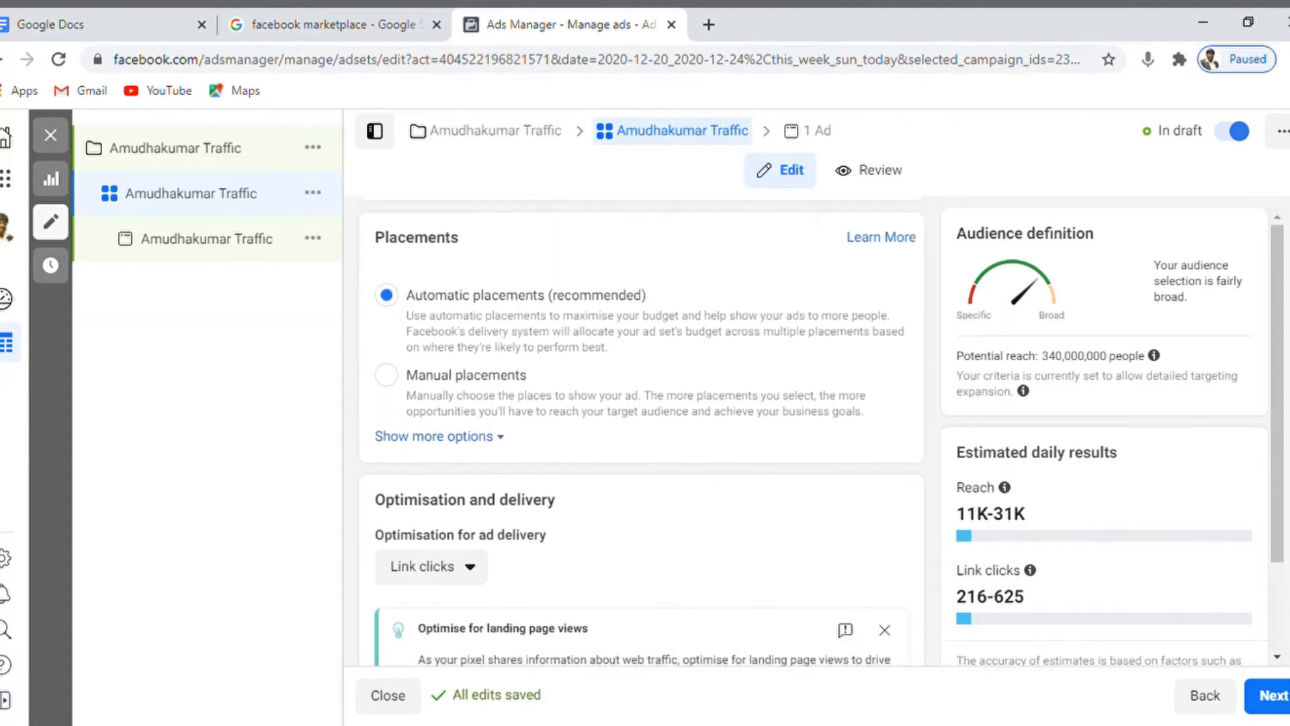
left_click(387, 375)
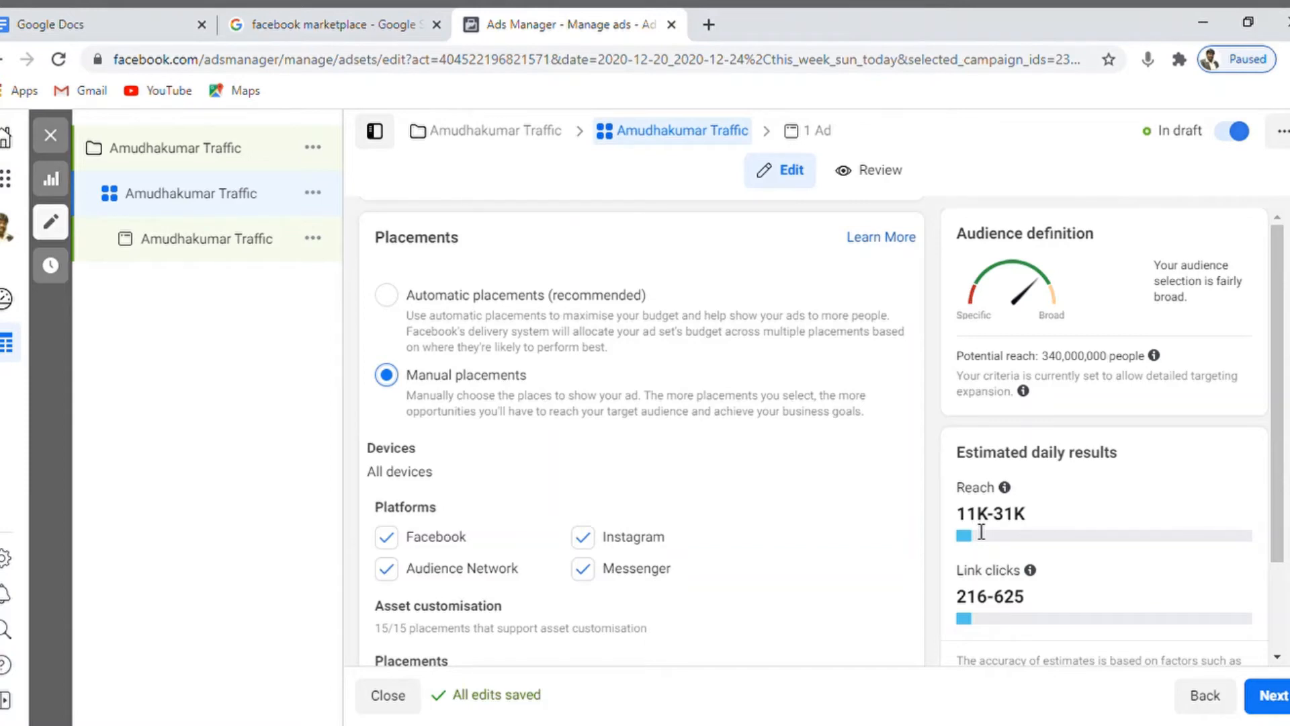
left_click(583, 570)
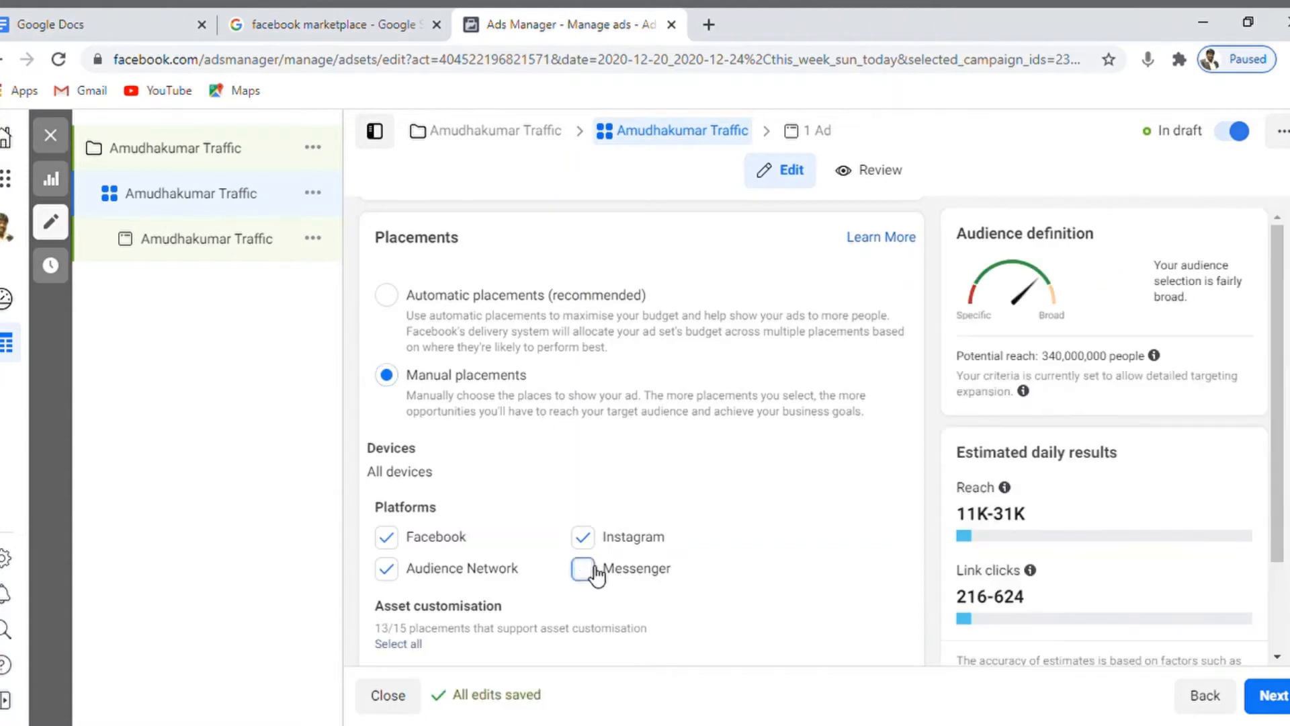
left_click(595, 573)
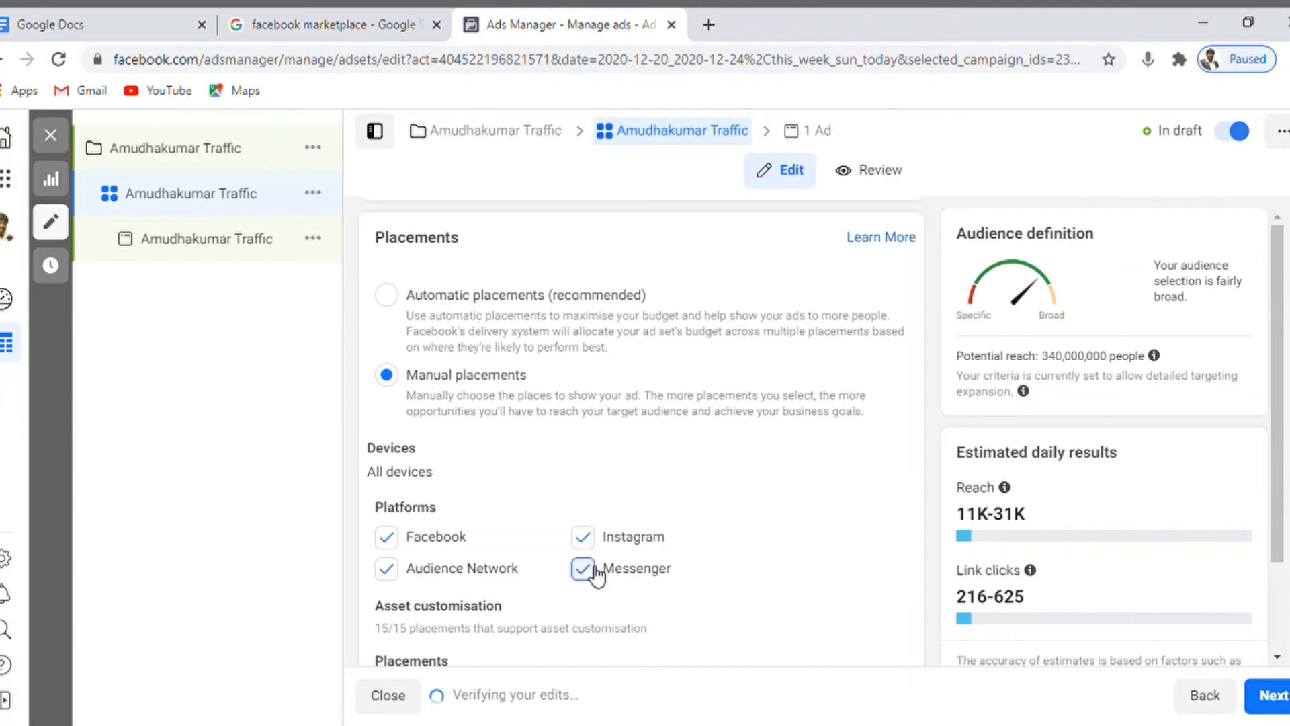
left_click(594, 572)
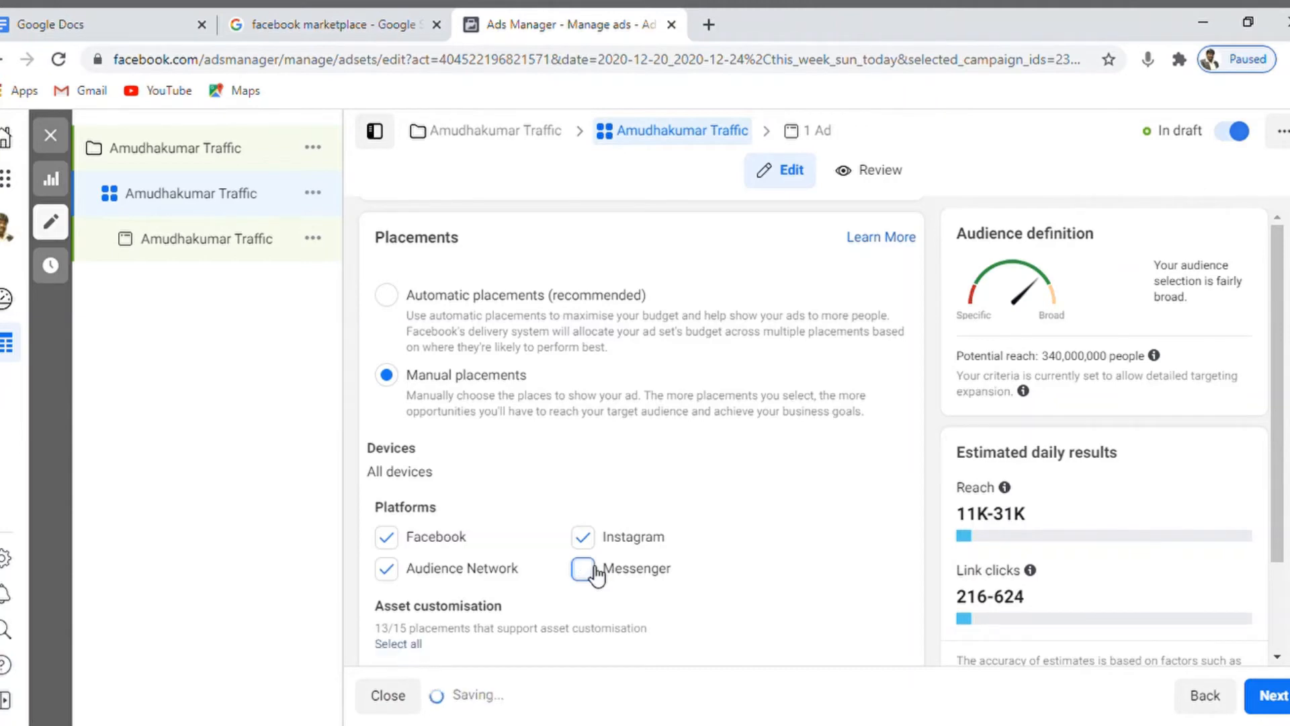
Try the placements without Audience Network, and also without Instagram, to compare the estimated daily results.
left_click(395, 576)
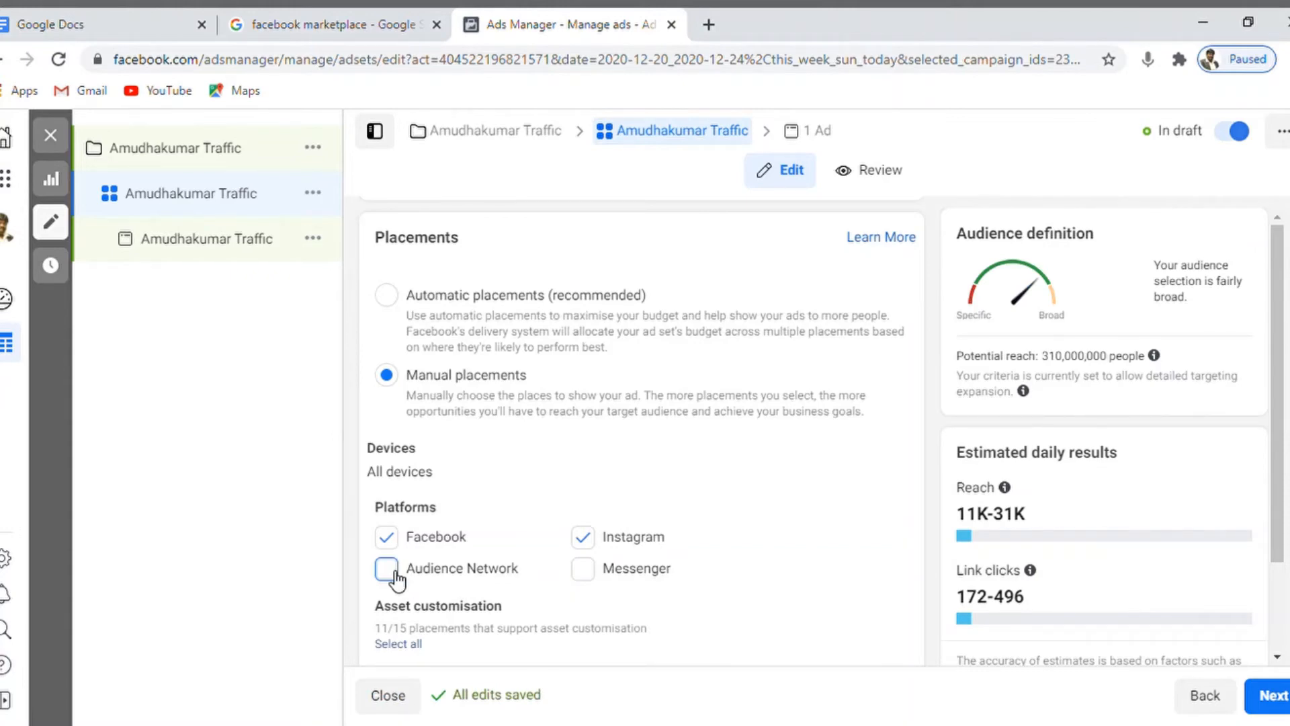
left_click(396, 578)
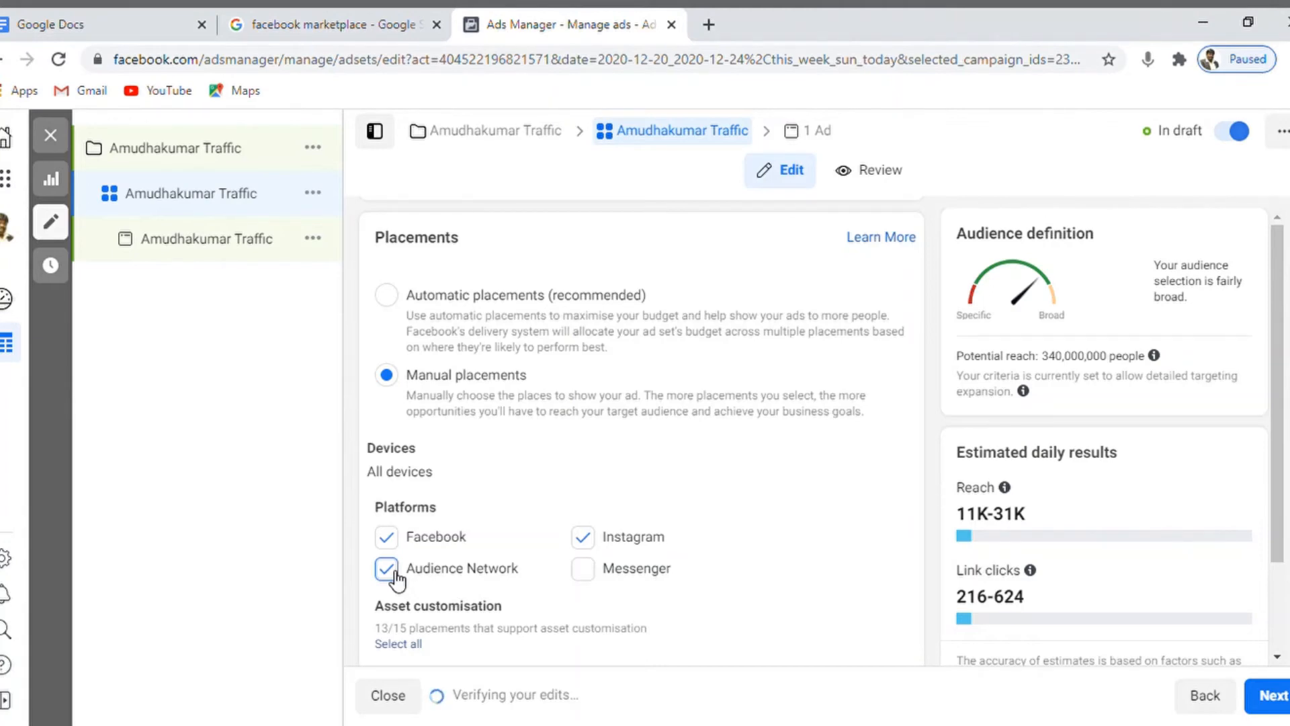
left_click(396, 573)
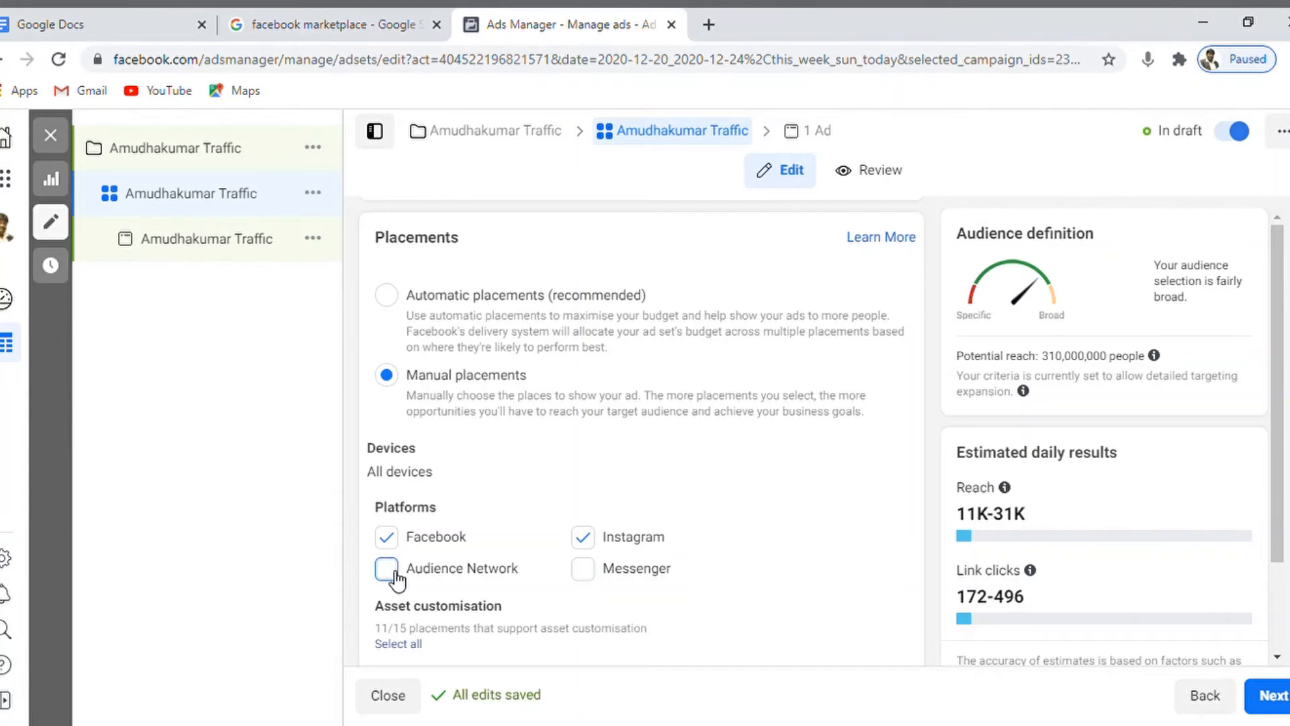
left_click(583, 541)
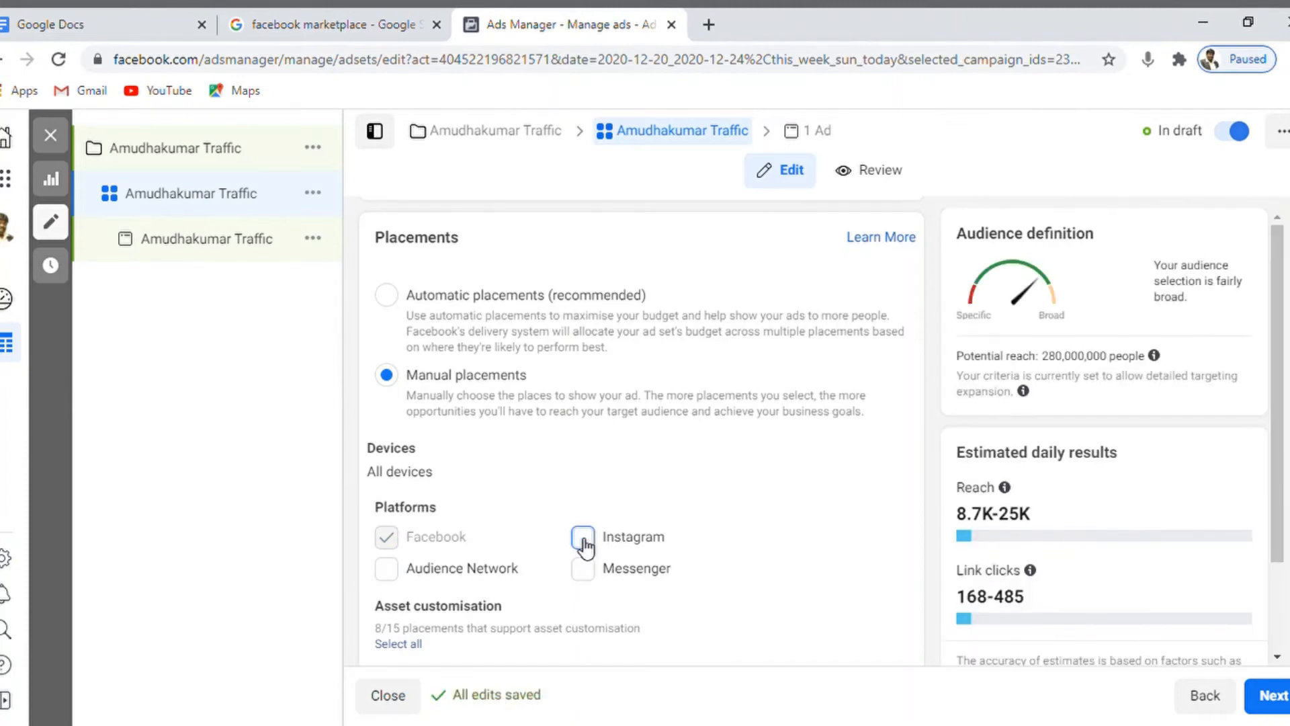
left_click(583, 540)
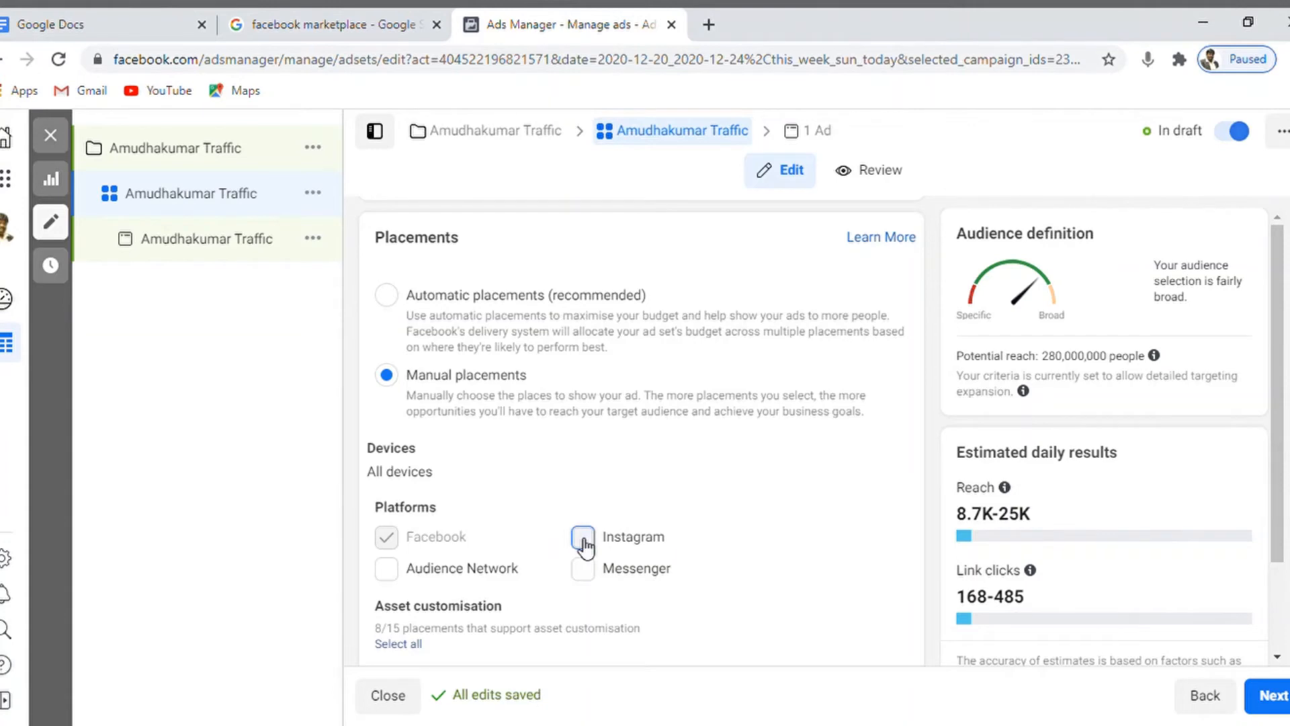
Try the placements without Facebook, include Audience Network again, and restore Facebook as a platform.
left_click(402, 542)
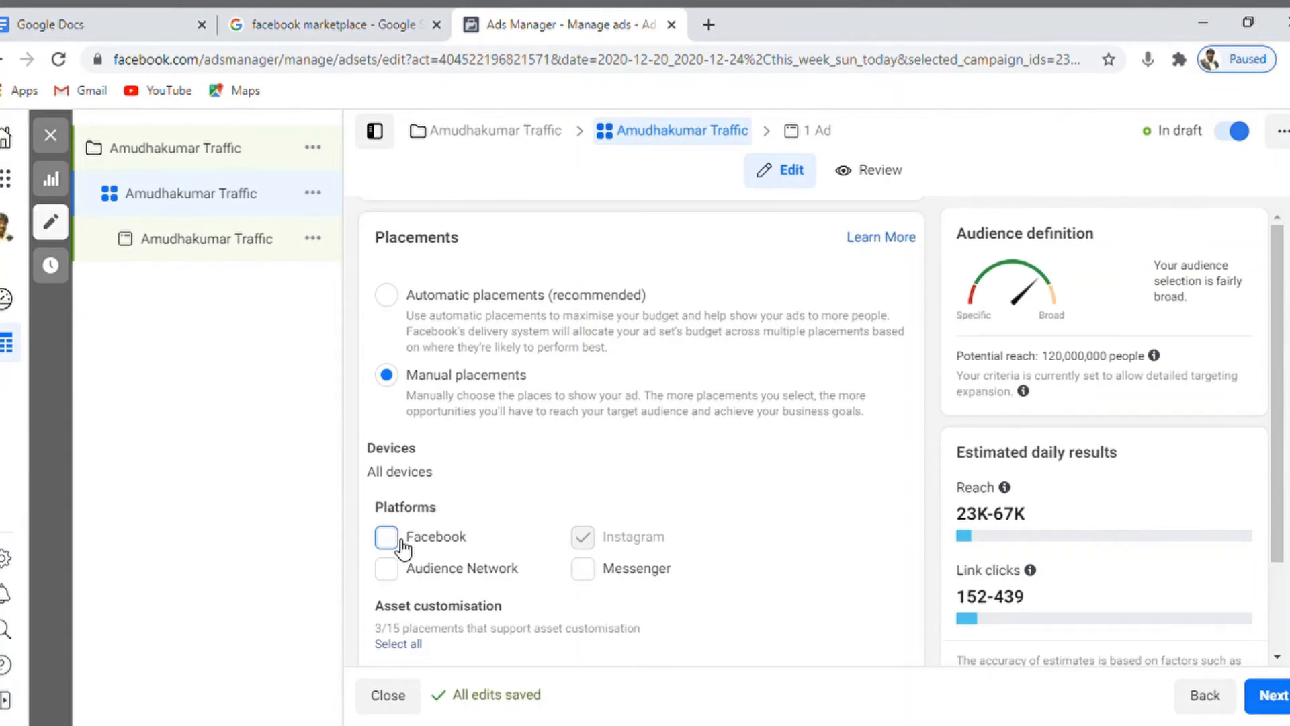
left_click(394, 573)
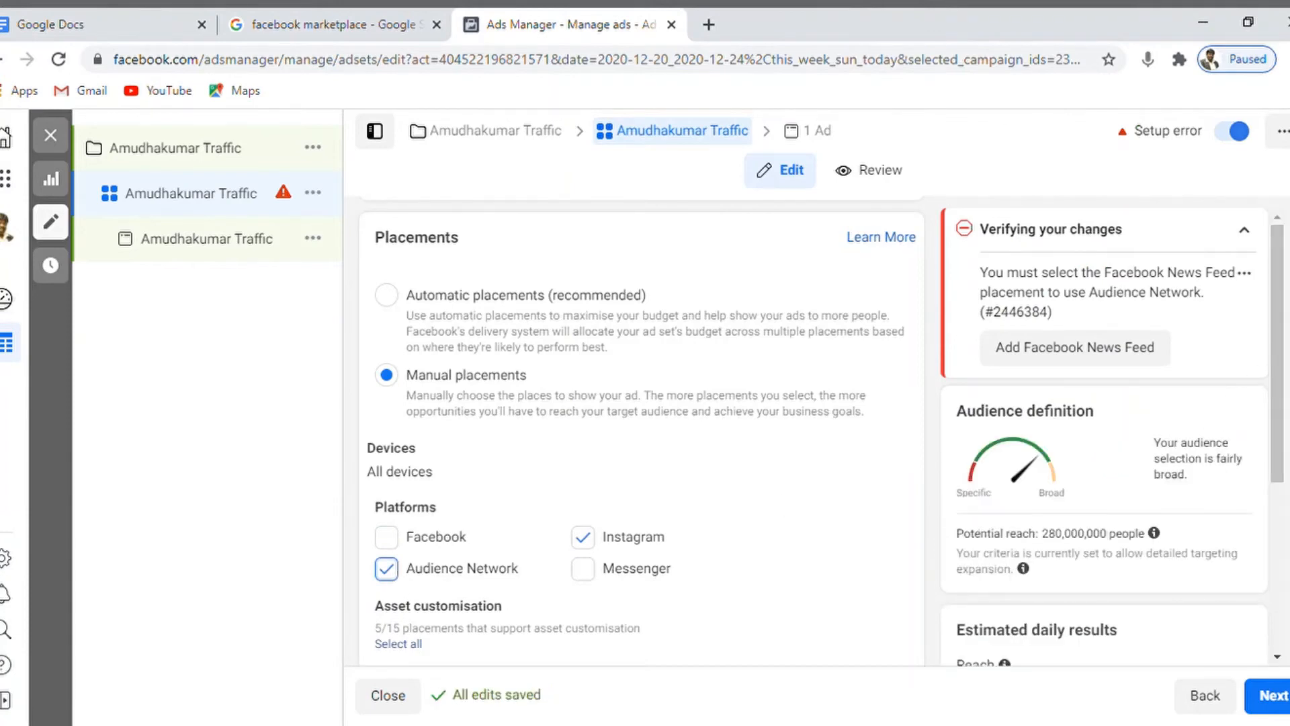
left_click_drag(1279, 392, 1279, 524)
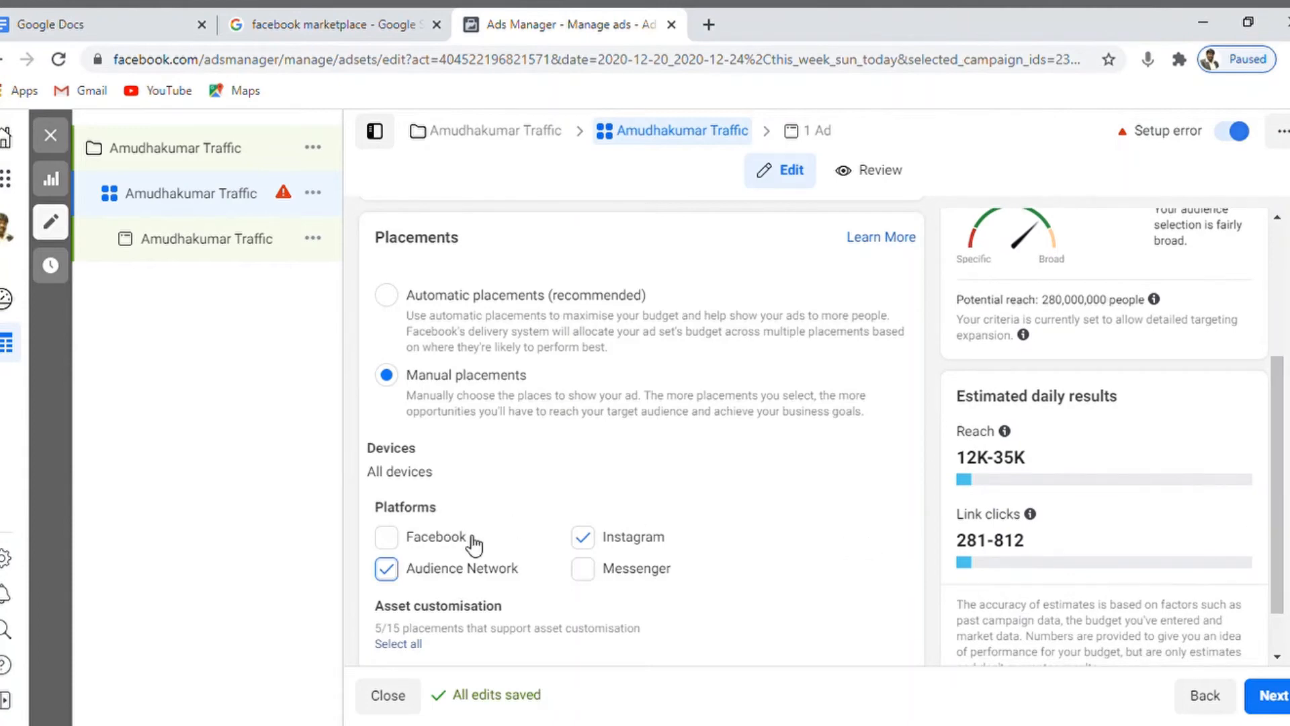
left_click(395, 544)
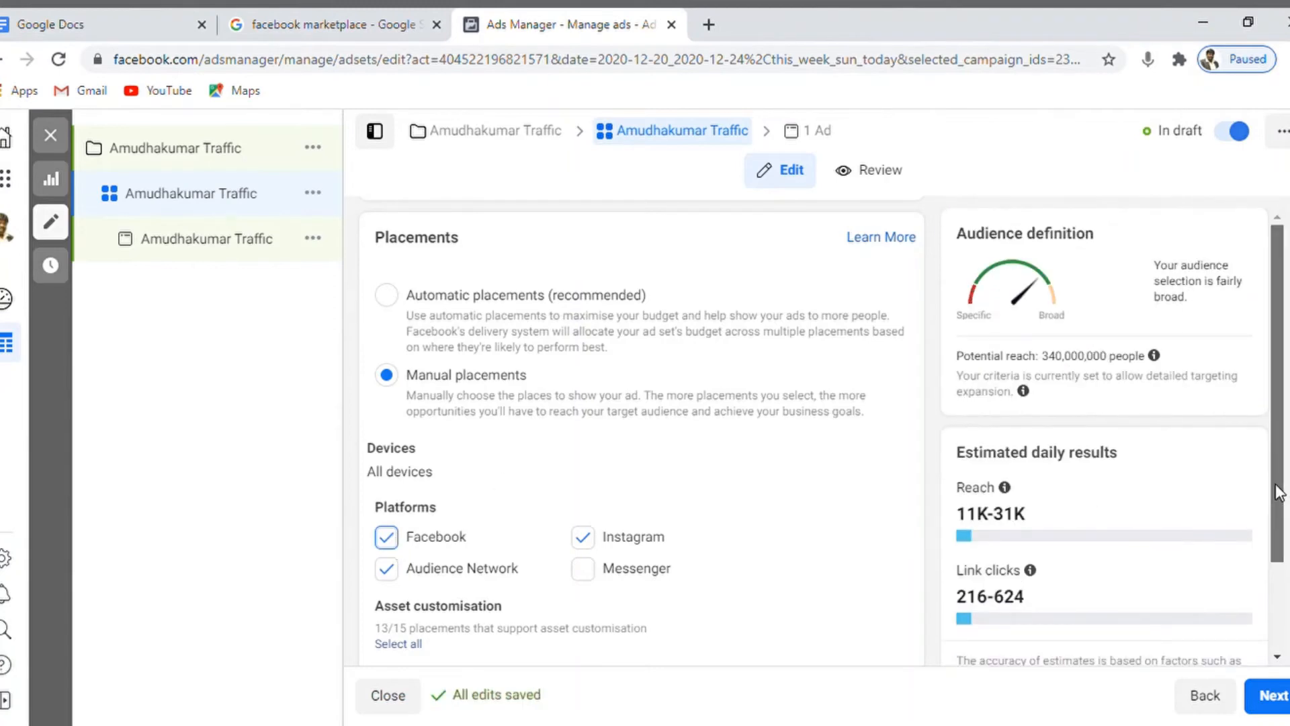
Try the placements with Messenger included and exclude it again, comparing the estimated daily results.
scroll(1180, 561, "down", 1)
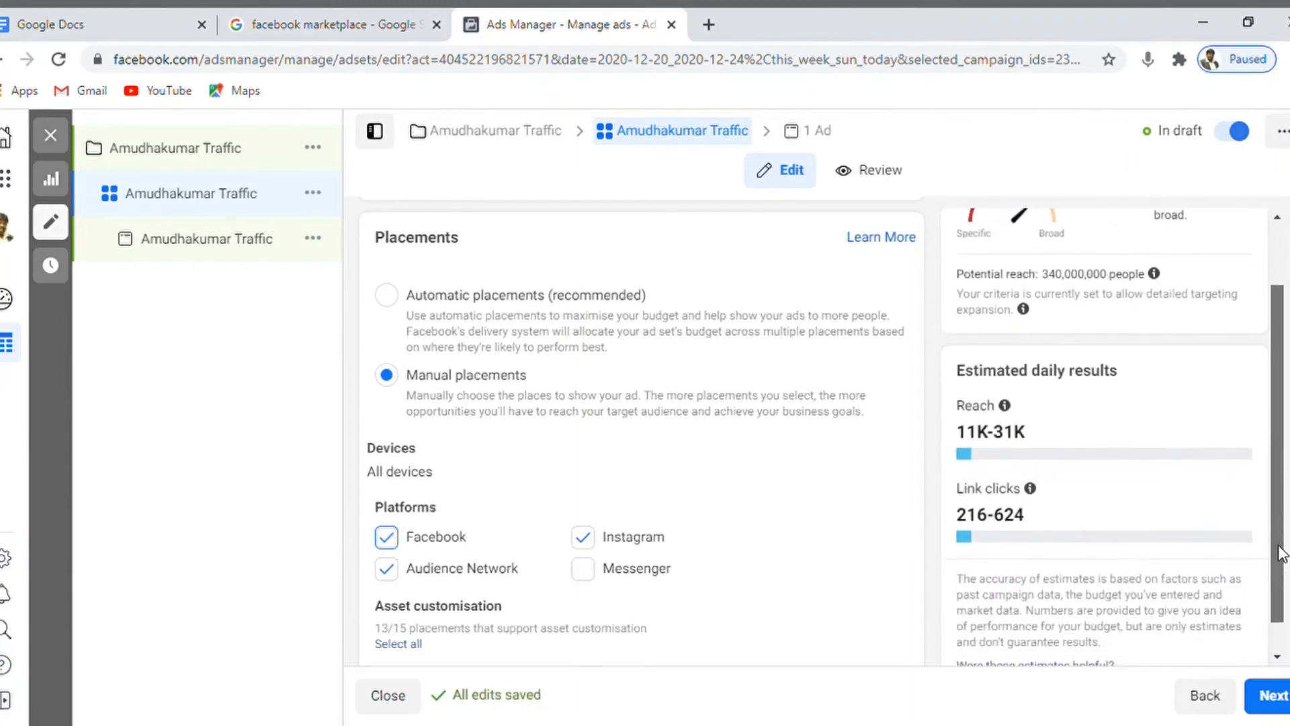
left_click(583, 568)
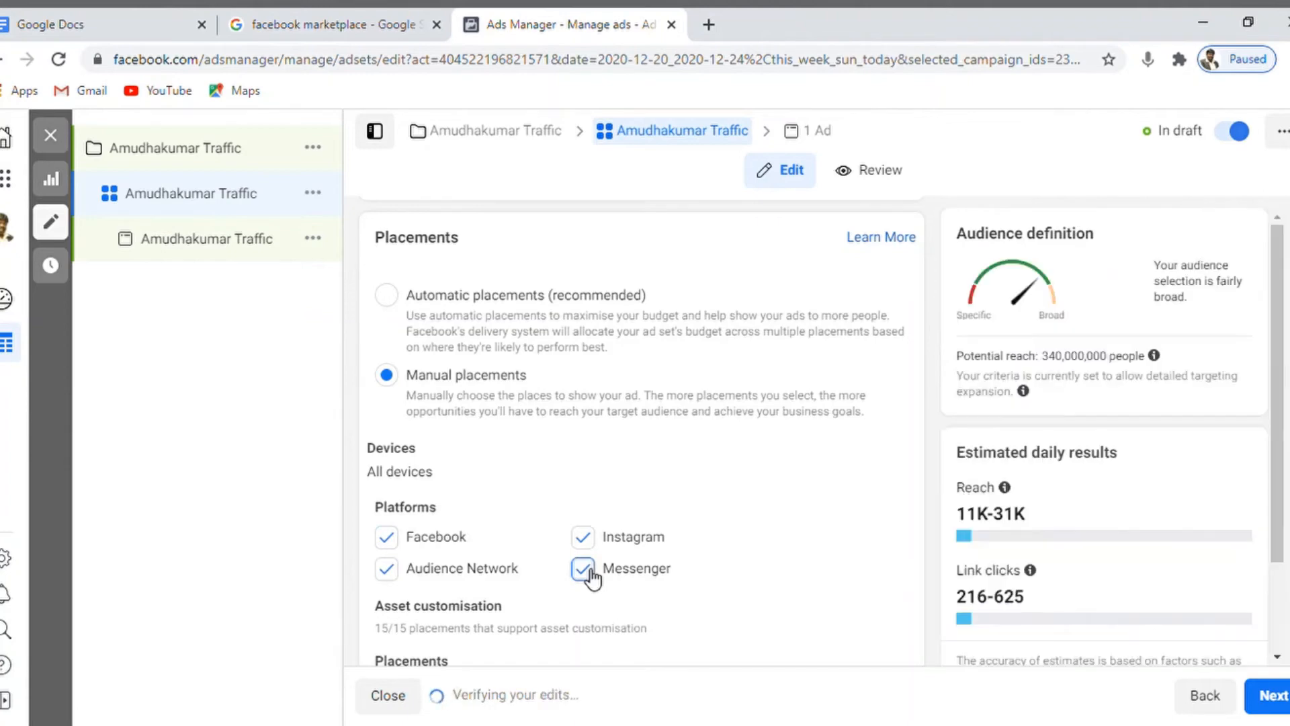
left_click(585, 570)
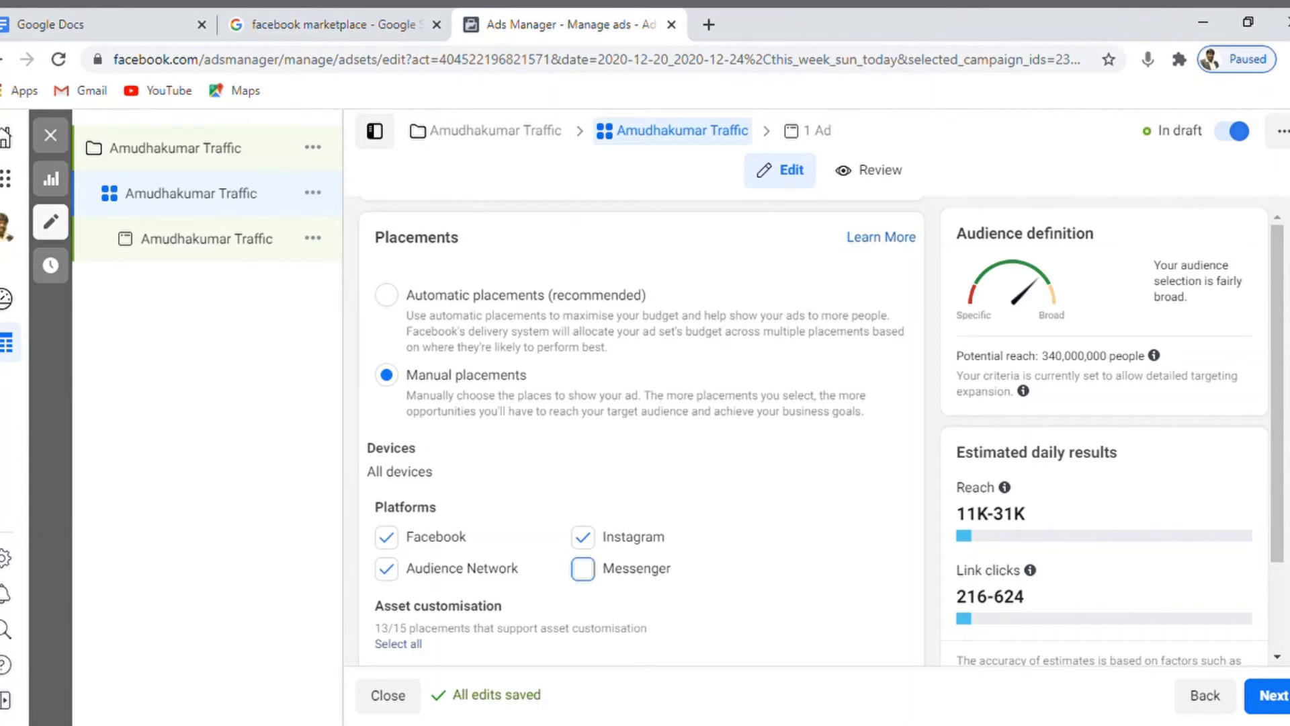
Review the individual placements and the ad delivery optimisation options, keeping Link clicks as the optimisation.
scroll(641, 431, "down", 3)
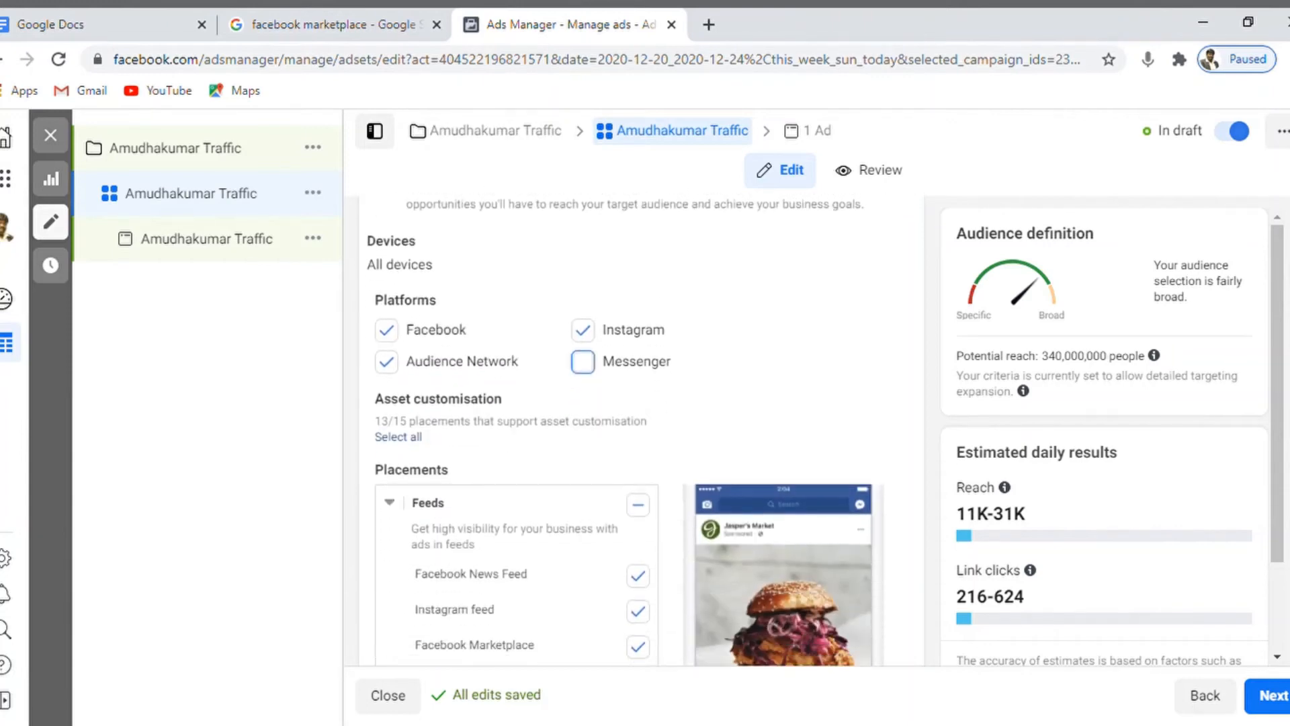
scroll(1281, 511, "down", 1)
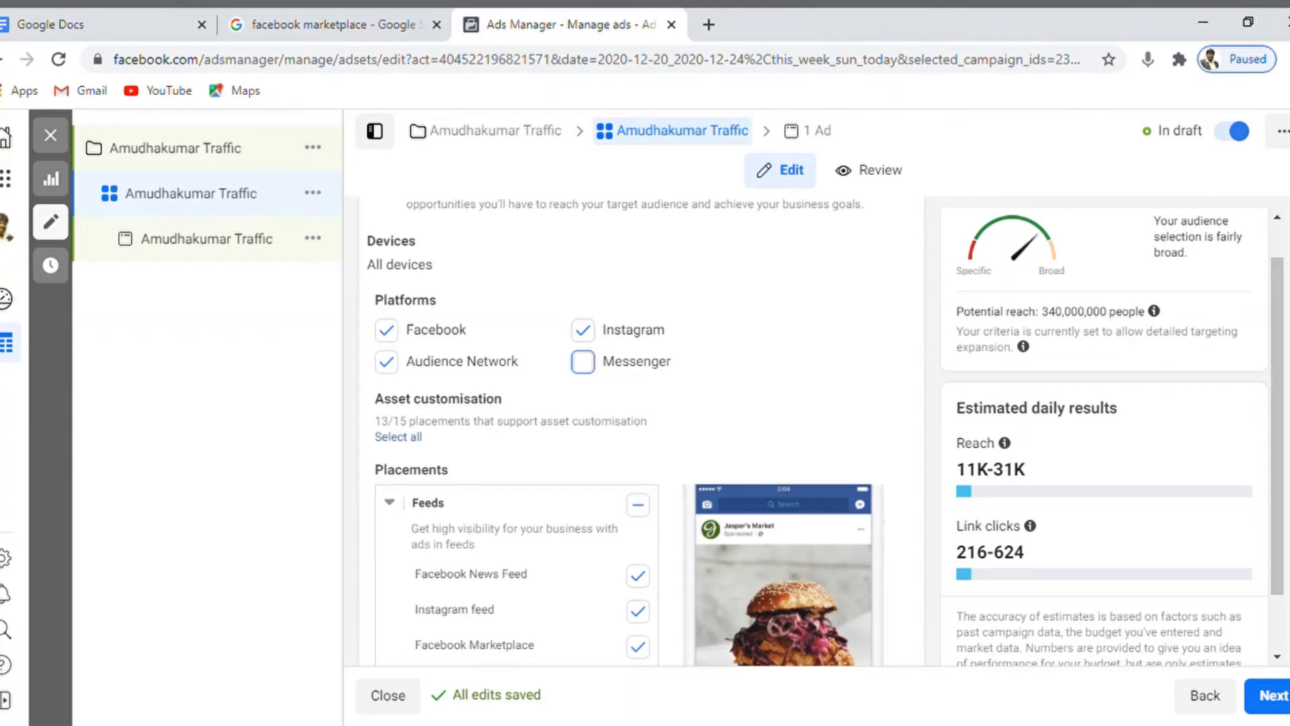
scroll(625, 430, "down", 6)
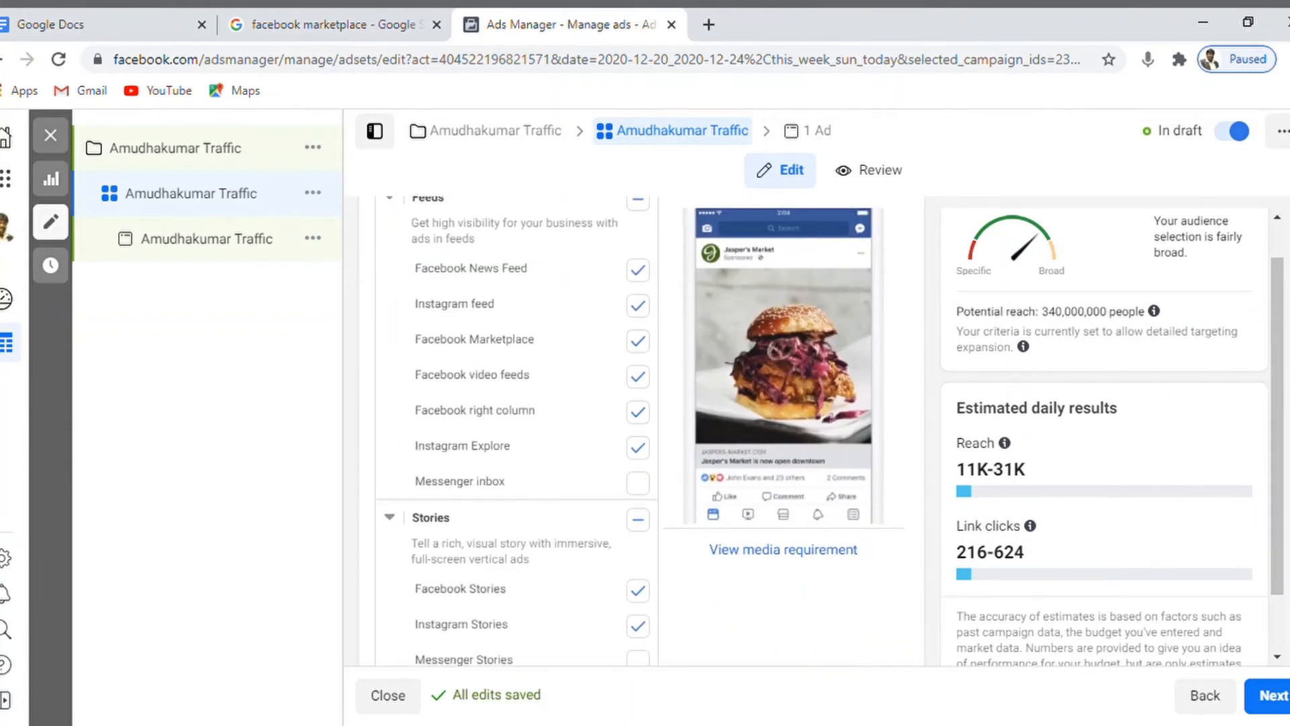
scroll(625, 430, "down", 12)
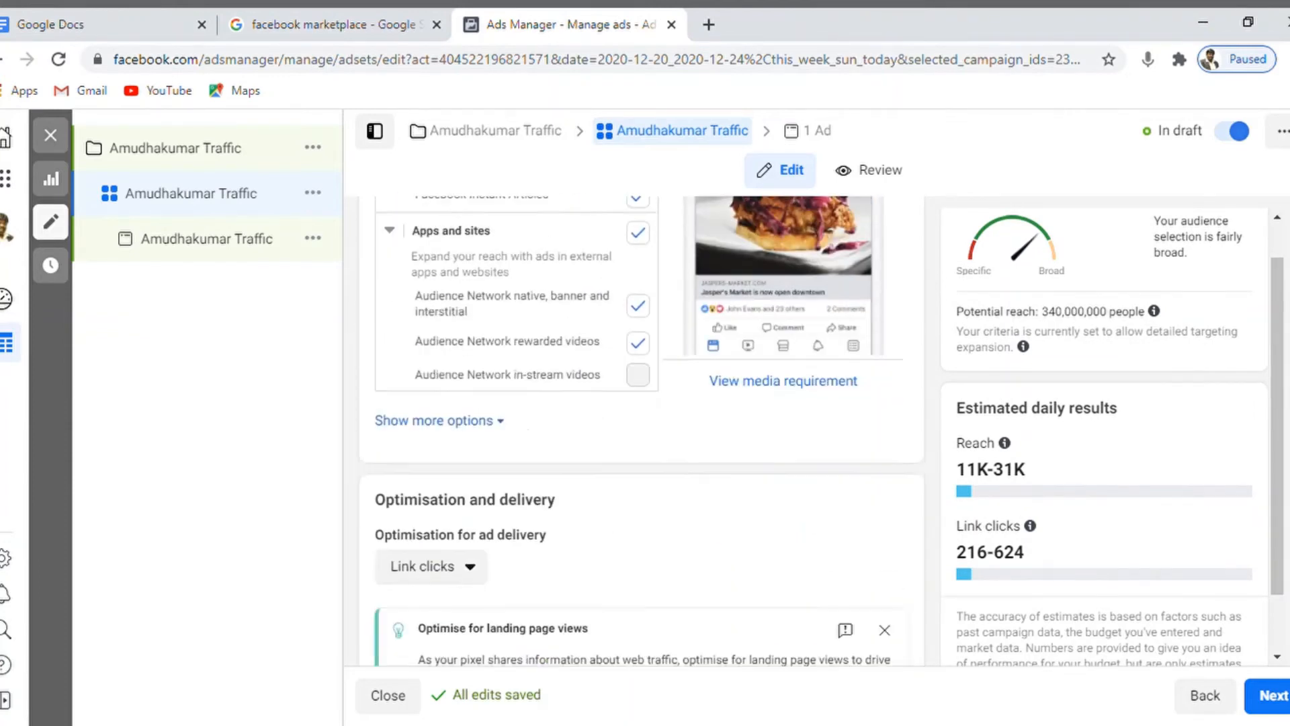
scroll(640, 426, "down", 1)
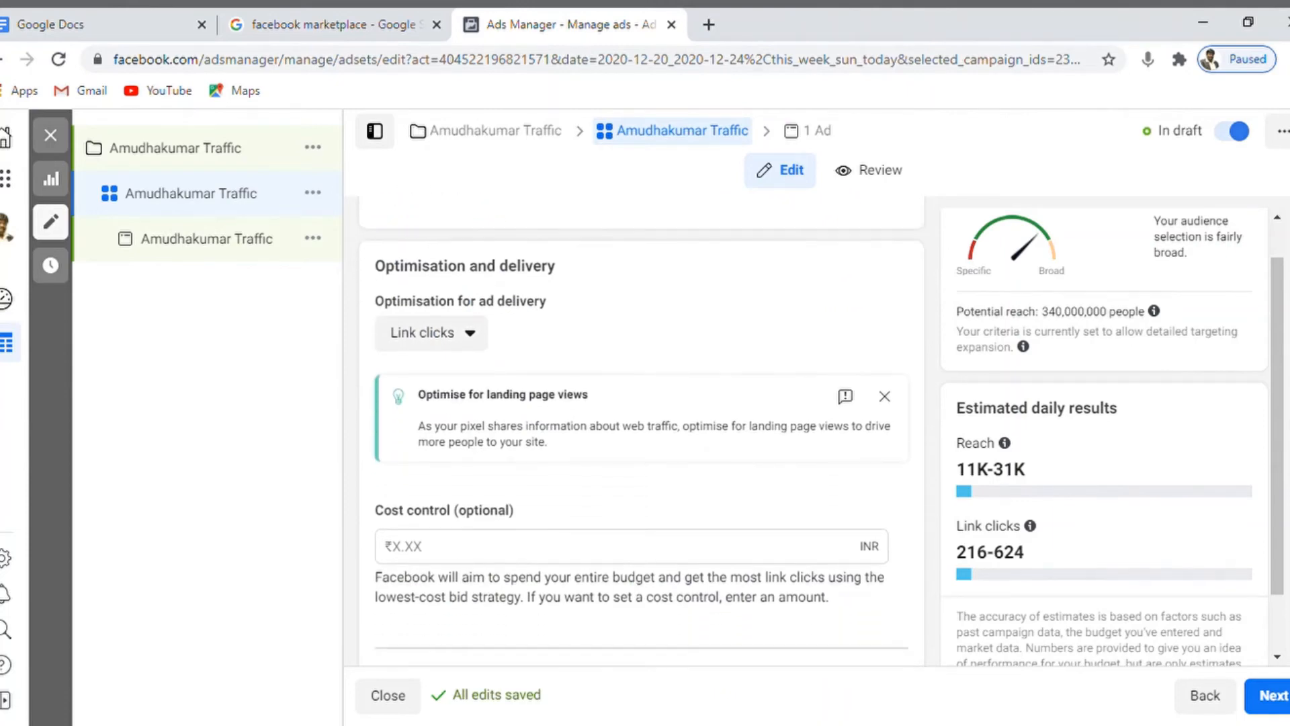
mouse_move(571, 315)
left_click(475, 334)
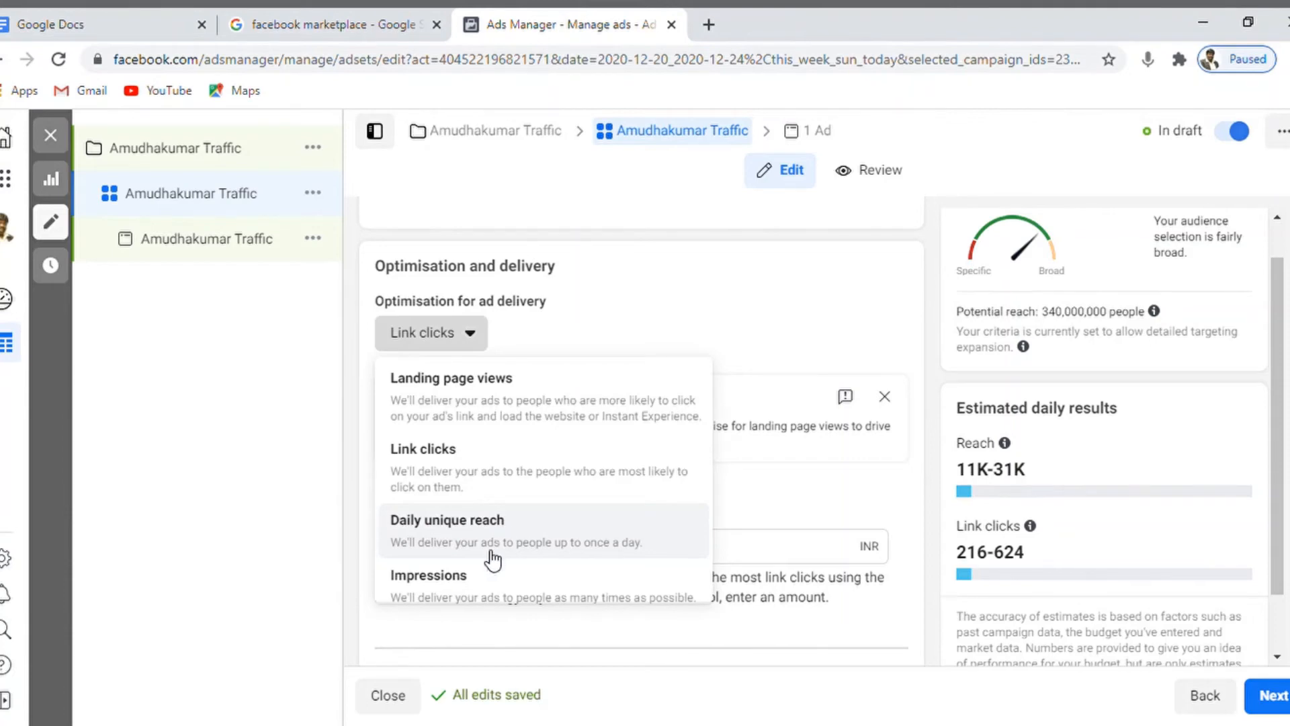
scroll(463, 584, "down", 1)
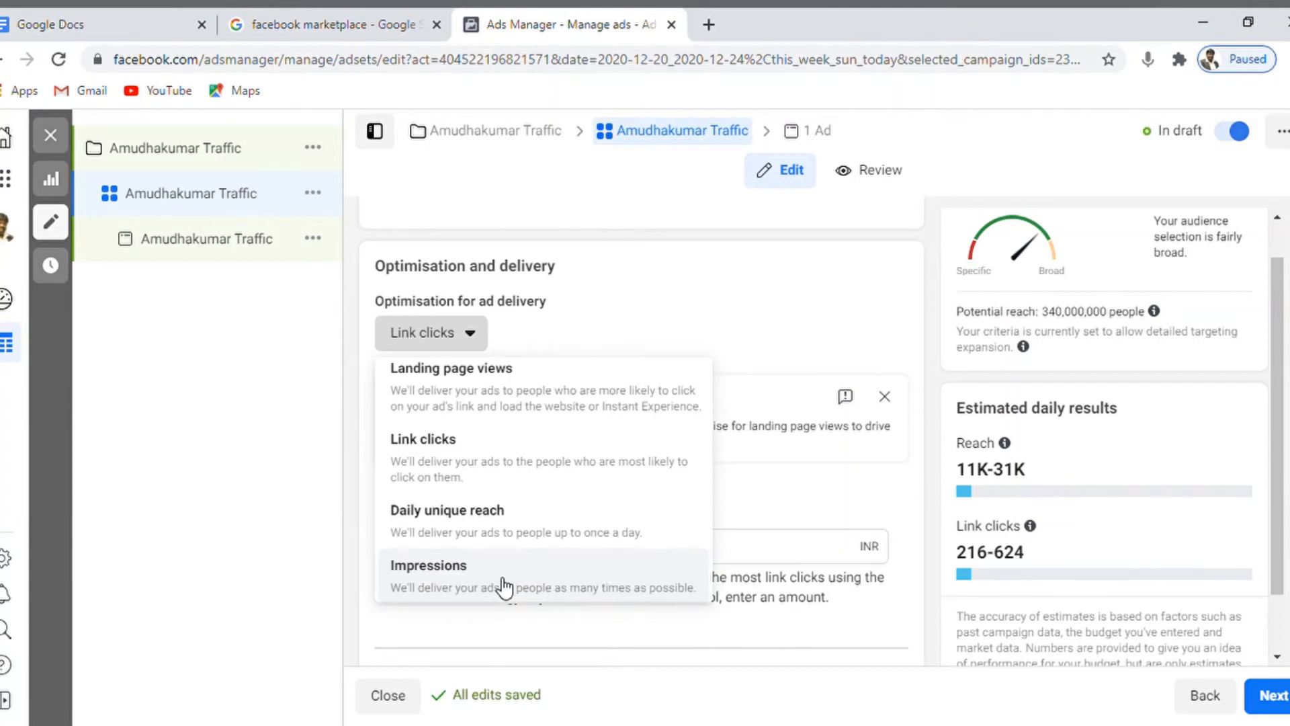
left_click(429, 456)
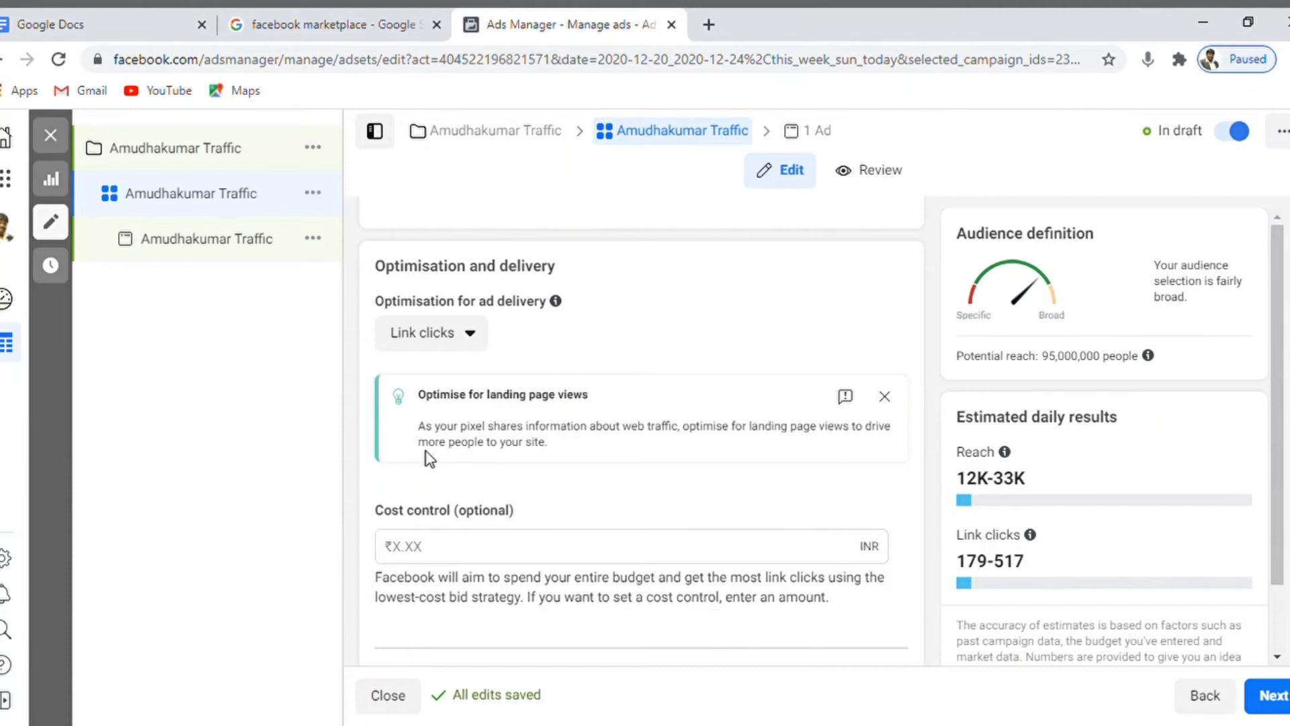
Try a cost control of ₹1.00 and check its effect on the estimated daily results.
left_click(436, 556)
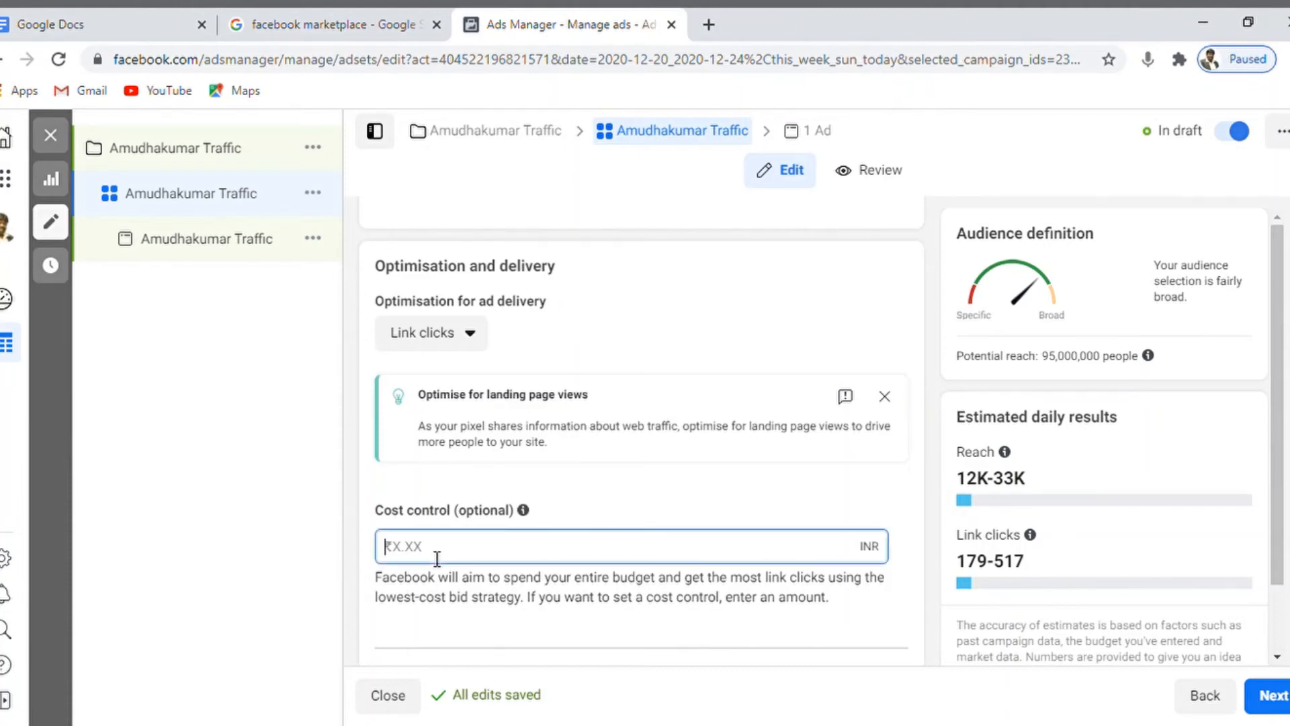
type("1.00")
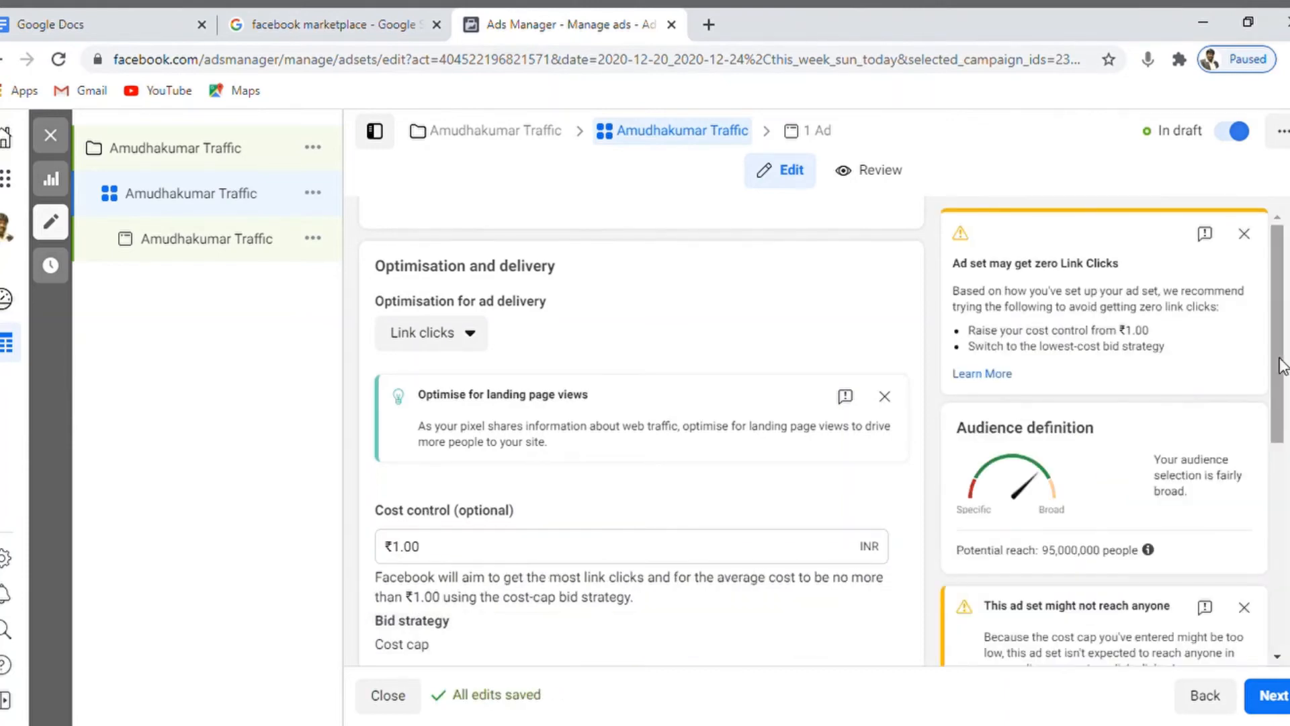
left_click_drag(1279, 360, 1286, 501)
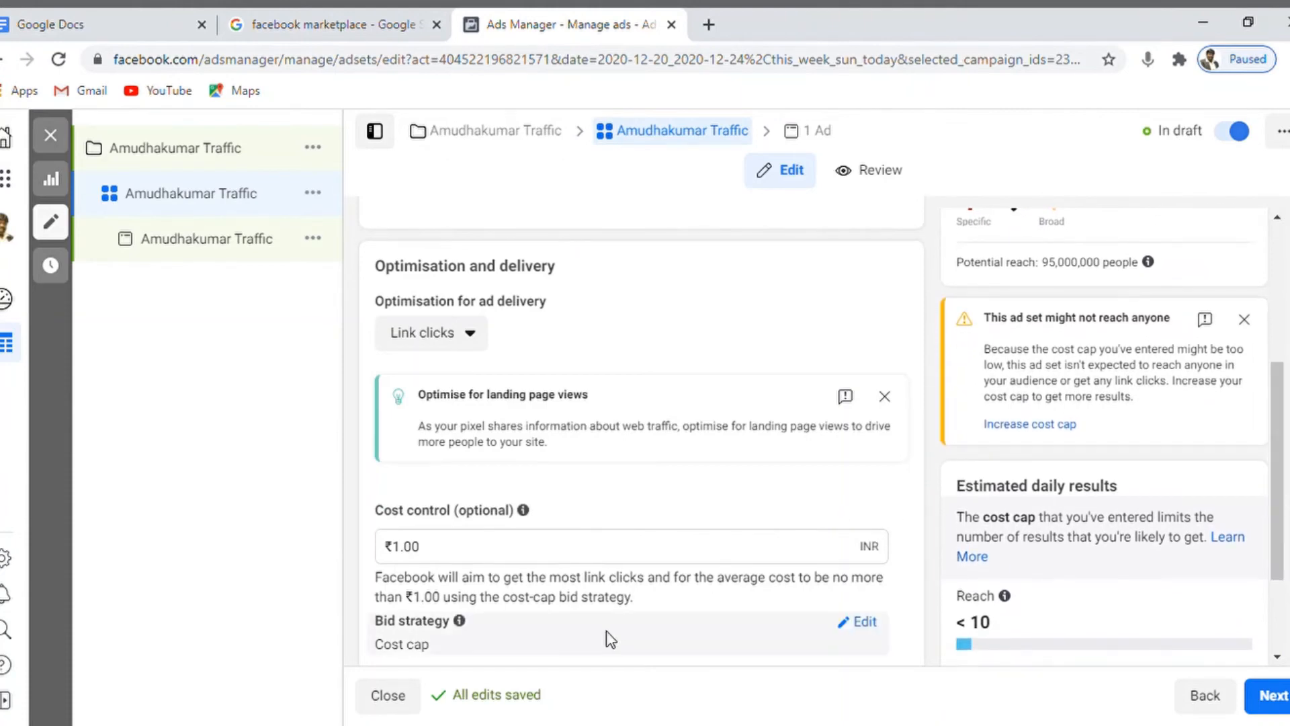
Try raising the cost control to ₹2.00.
left_click(451, 556)
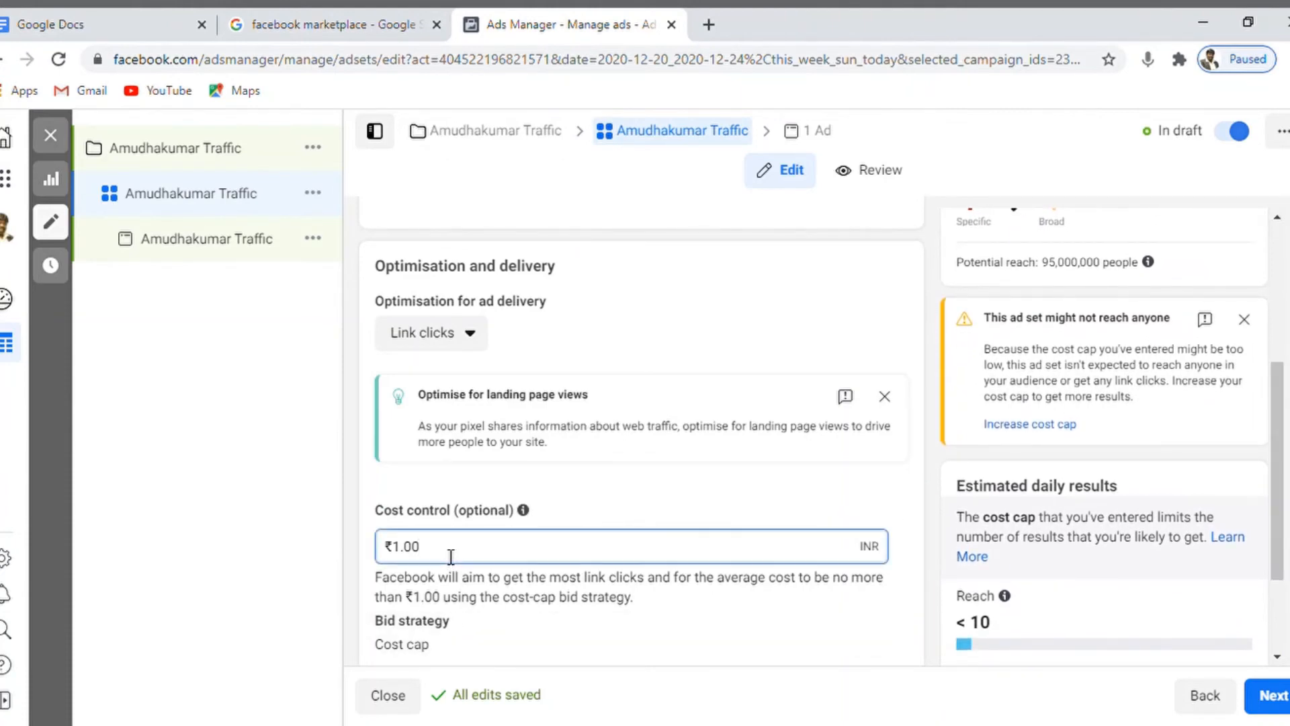
key("Left")
key("Left")
key("Left")
key("Left")
key("Delete")
type("2")
left_click(821, 507)
Try a cost control of ₹10.00, open the bid strategy for editing and check the estimated daily results.
type("10")
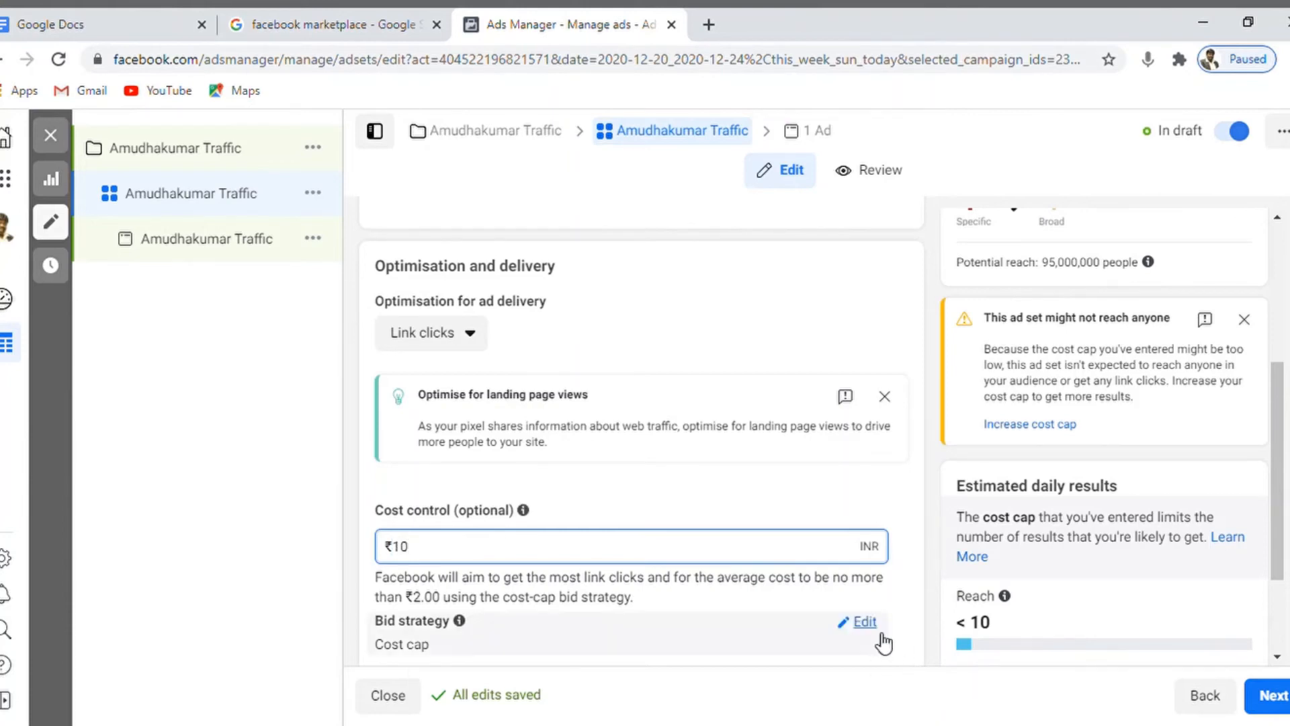
left_click(875, 632)
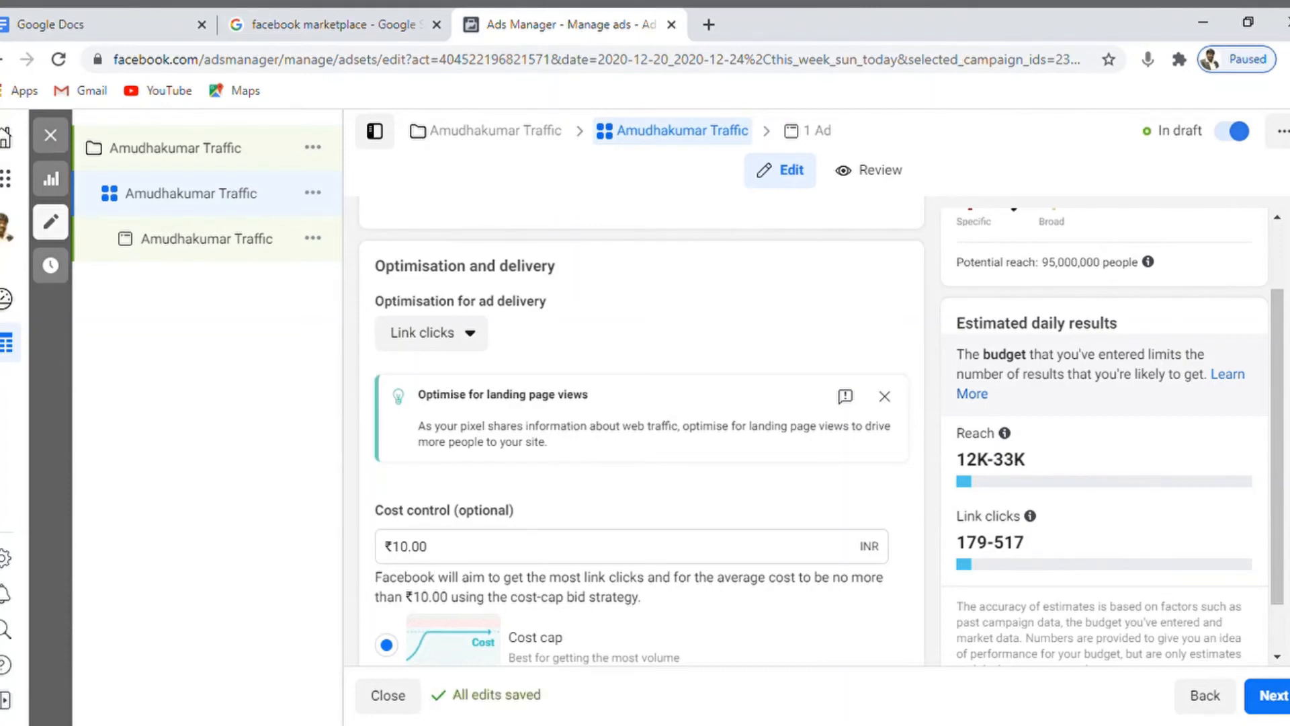
scroll(1279, 511, "down", 1)
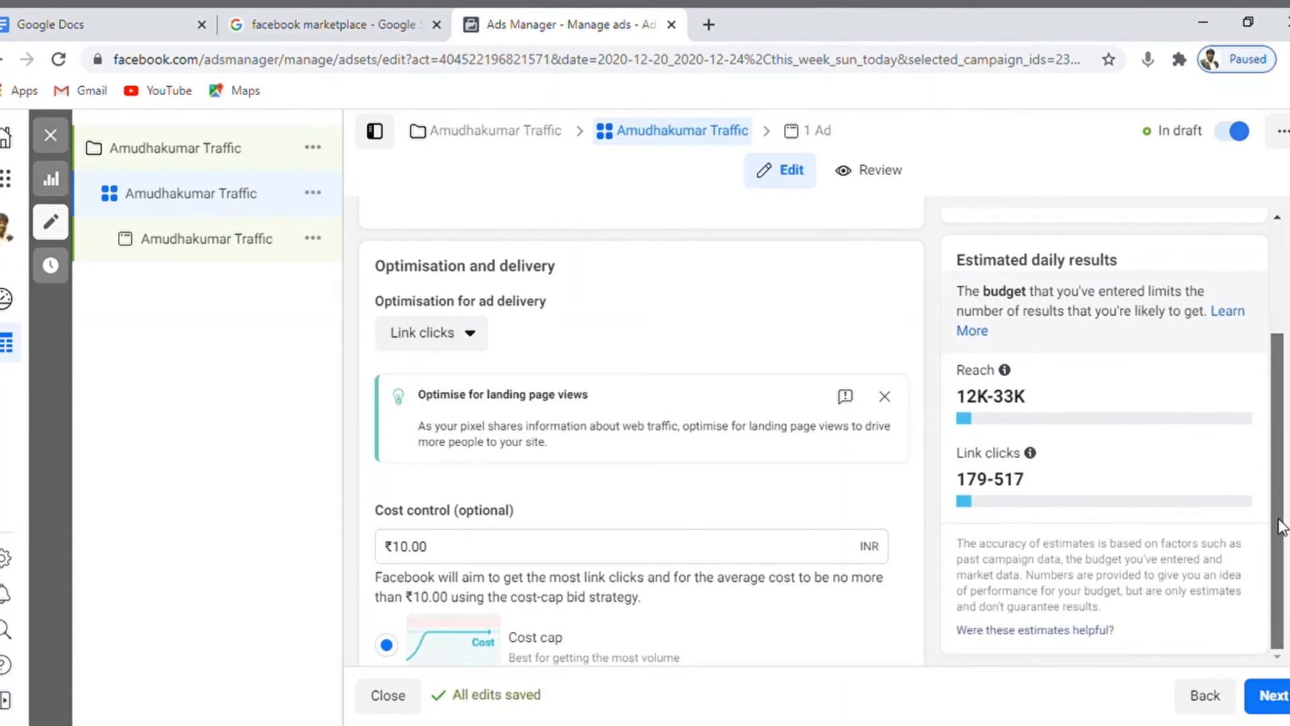
scroll(868, 528, "down", 3)
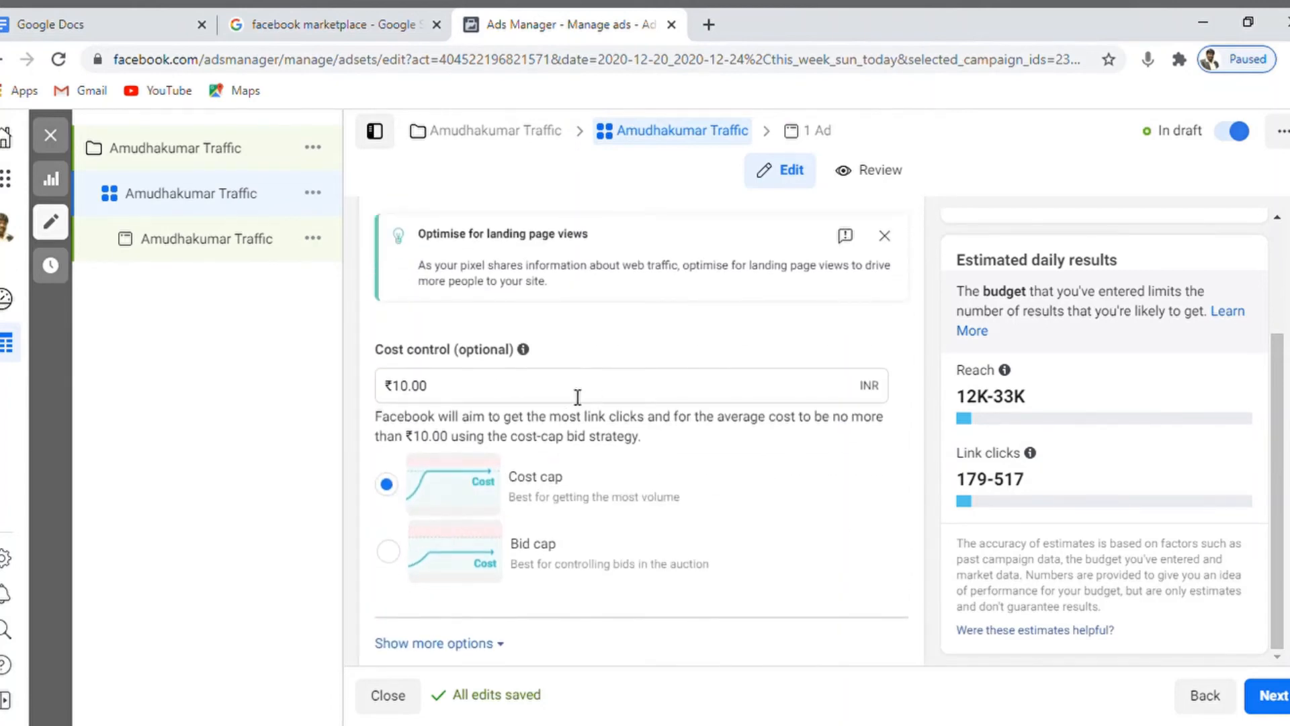
Try cost controls of ₹8.00 and ₹5.00 to compare the estimated daily results.
left_click(411, 389)
key("BackSpace")
key("BackSpace")
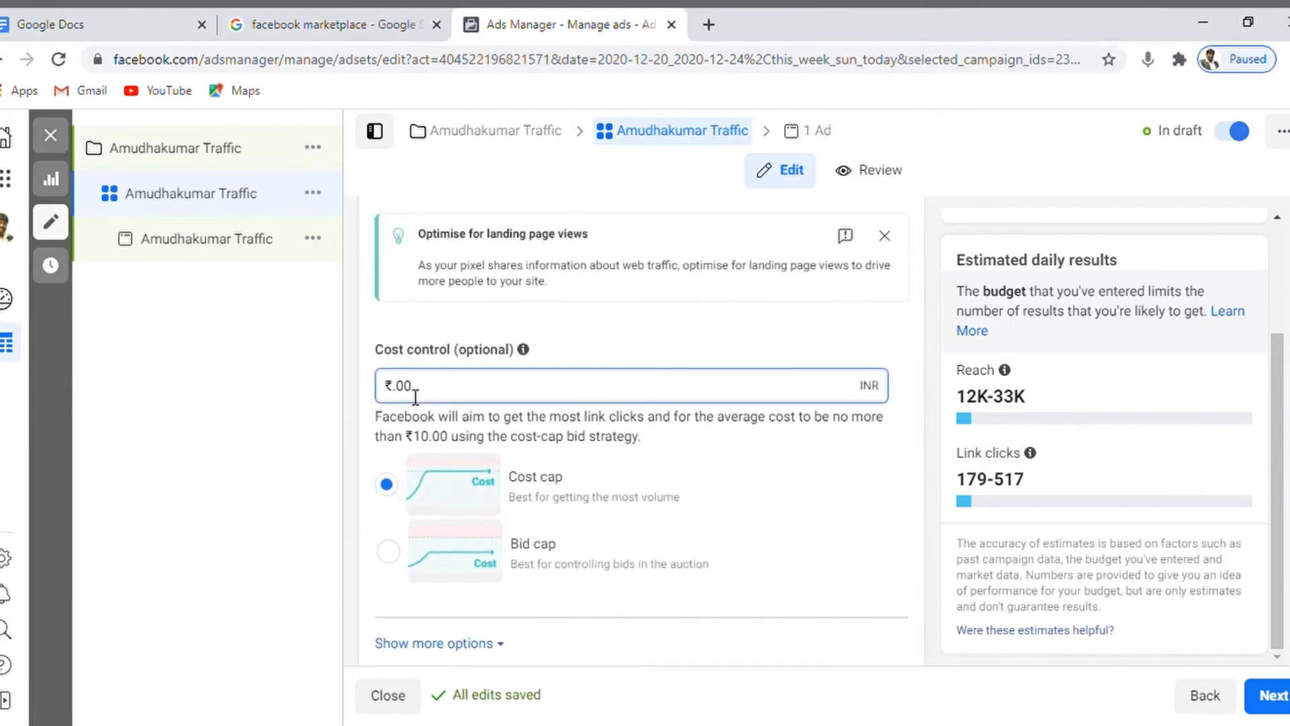
type("8")
left_click(667, 356)
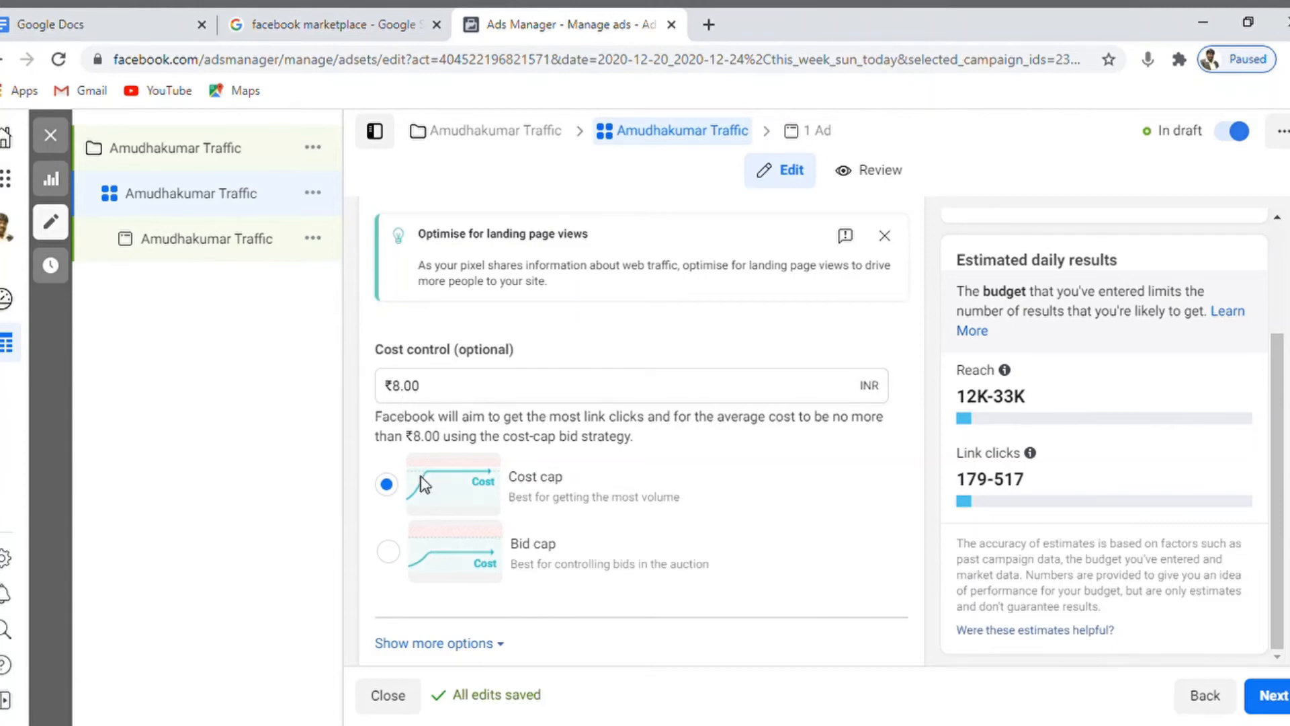
left_click(408, 393)
key("BackSpace")
type("5")
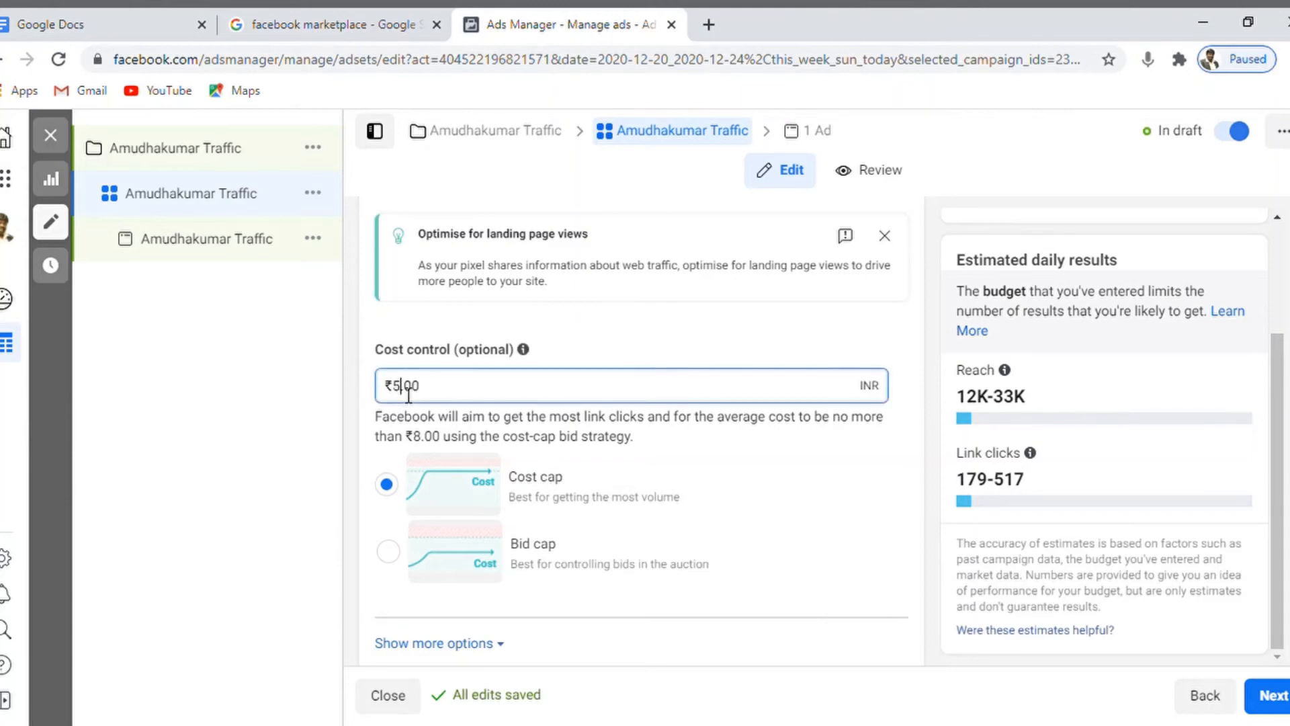
left_click(884, 509)
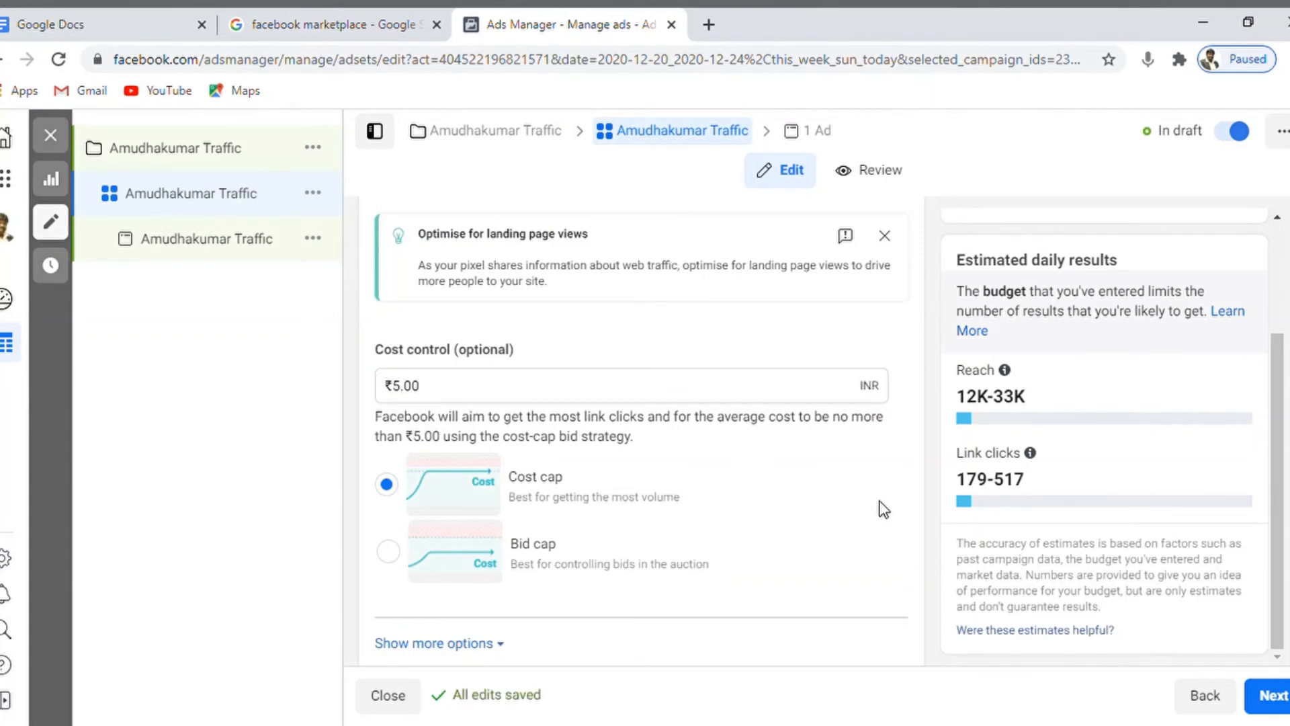
Try cost controls of ₹3.00 and ₹2.00 to find the lowest amount that still delivers results.
left_click(414, 401)
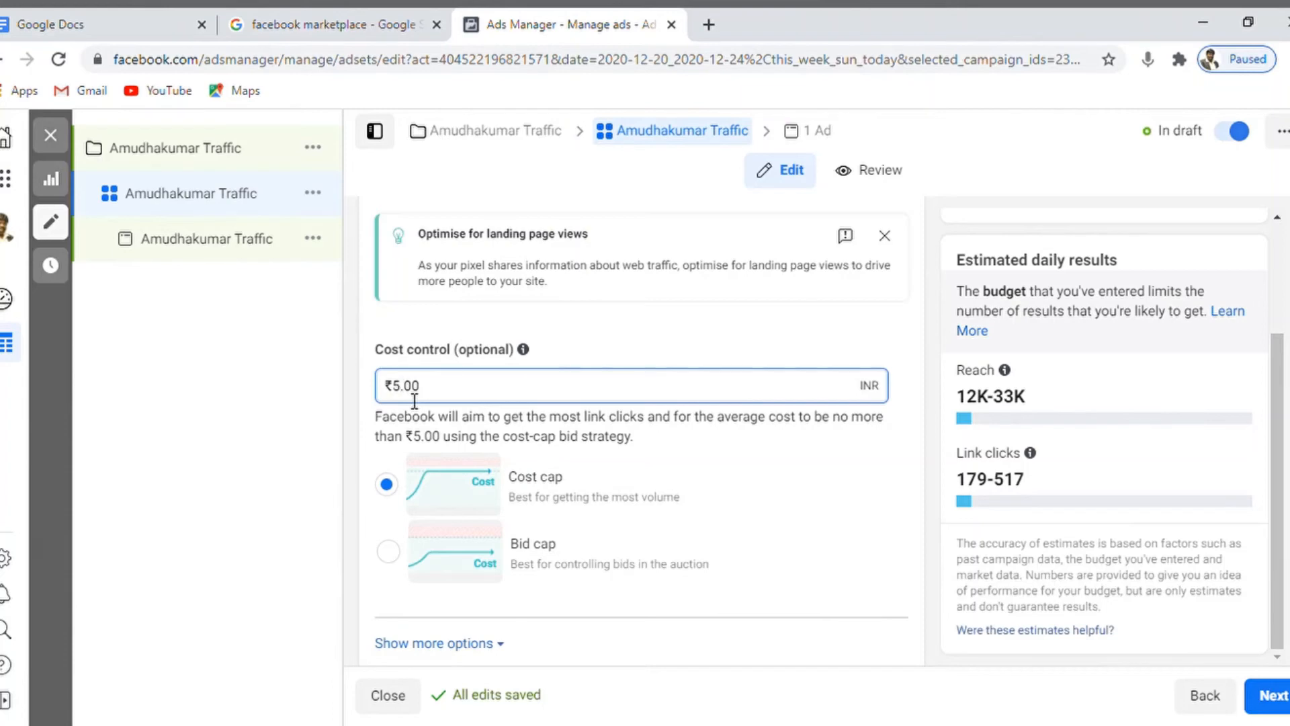
key("BackSpace")
type("3")
left_click(863, 472)
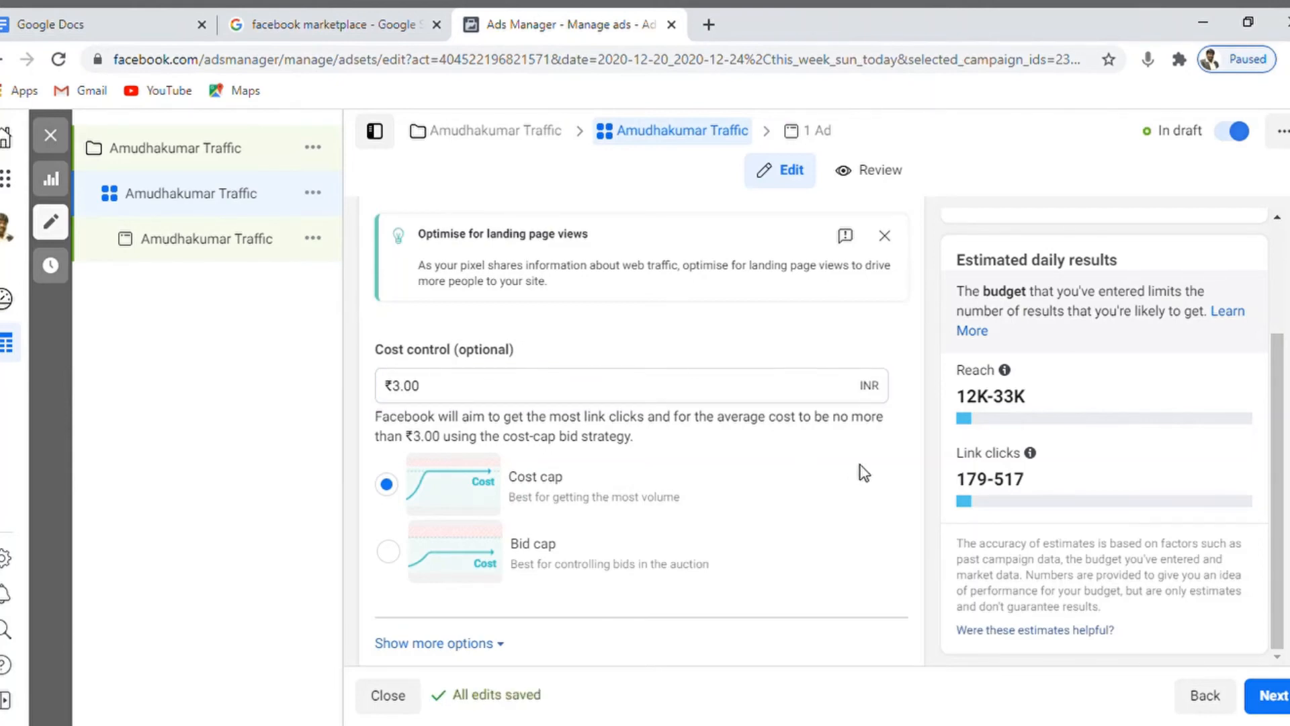
left_click(410, 397)
key("BackSpace")
type("2")
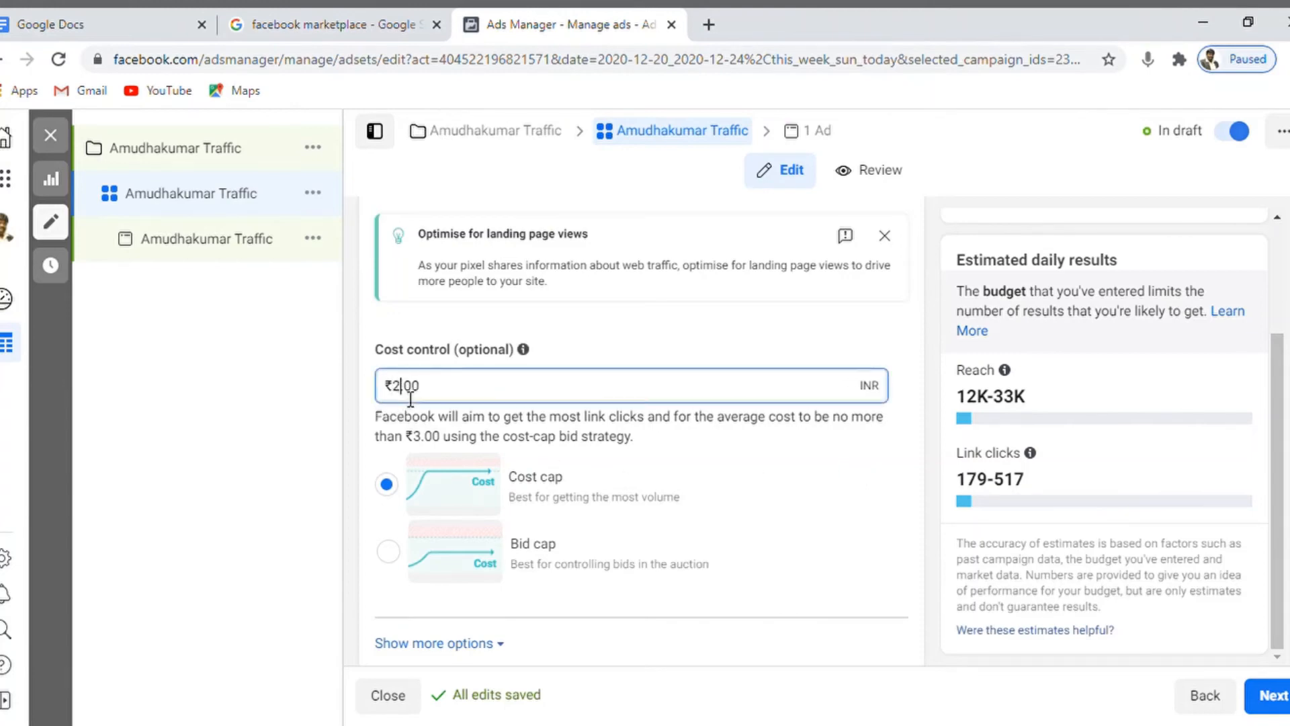
left_click(884, 500)
Set the ad set's cost control to ₹3.00 with the Cost cap bid strategy and check the estimates.
left_click(397, 387)
key("BackSpace")
type("3")
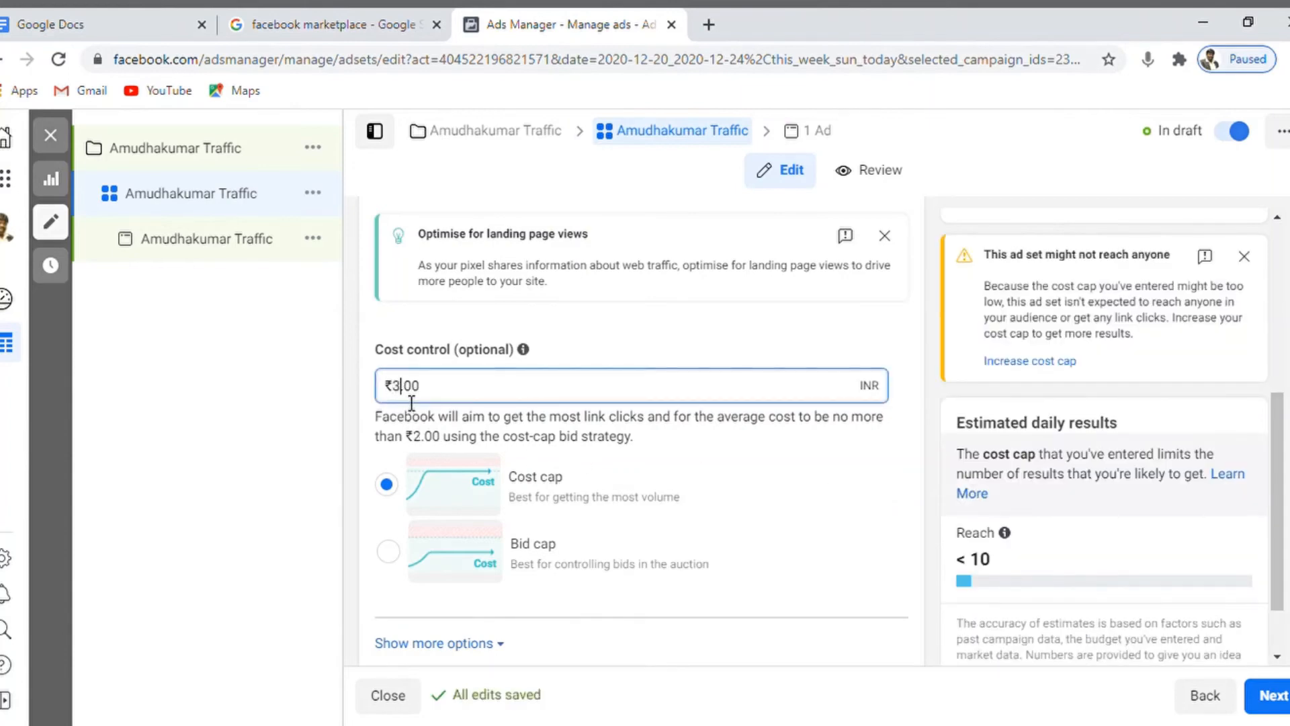
left_click(903, 517)
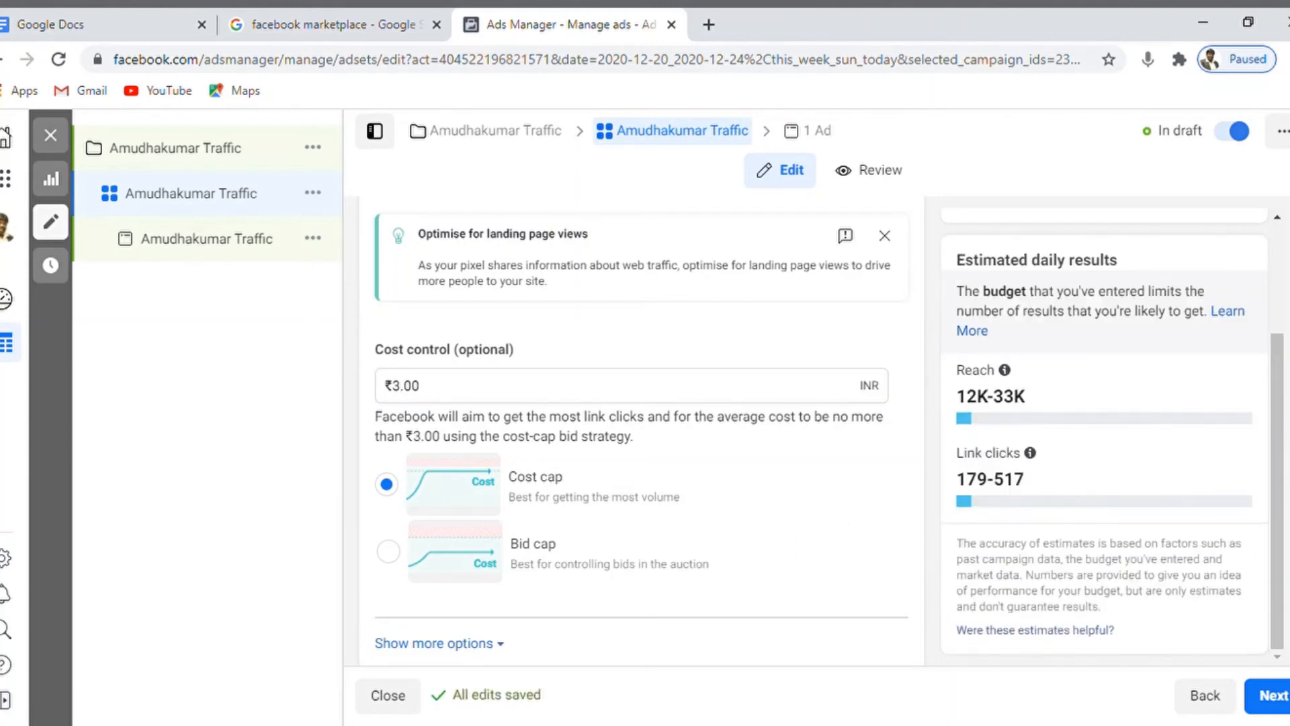
scroll(642, 430, "up", 2)
scroll(641, 430, "down", 2)
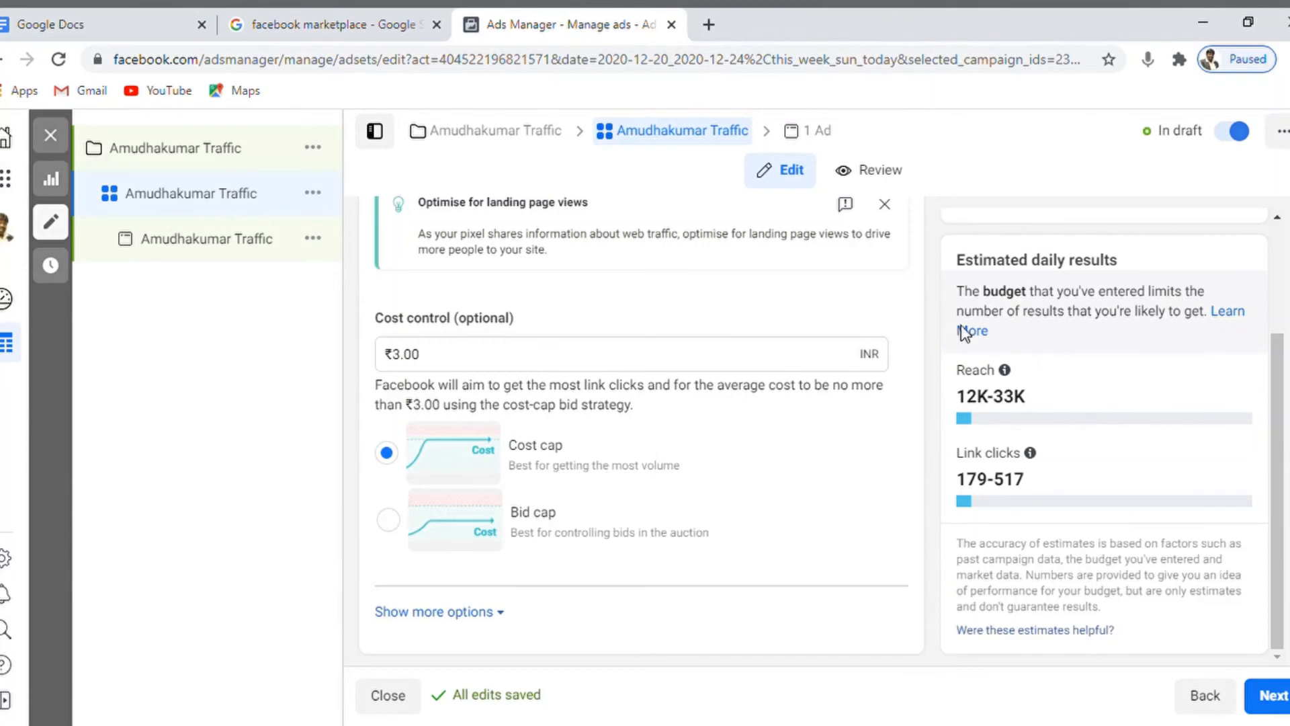
Continue from the ad set to the ad settings and turn on the ad preview.
left_click(1280, 698)
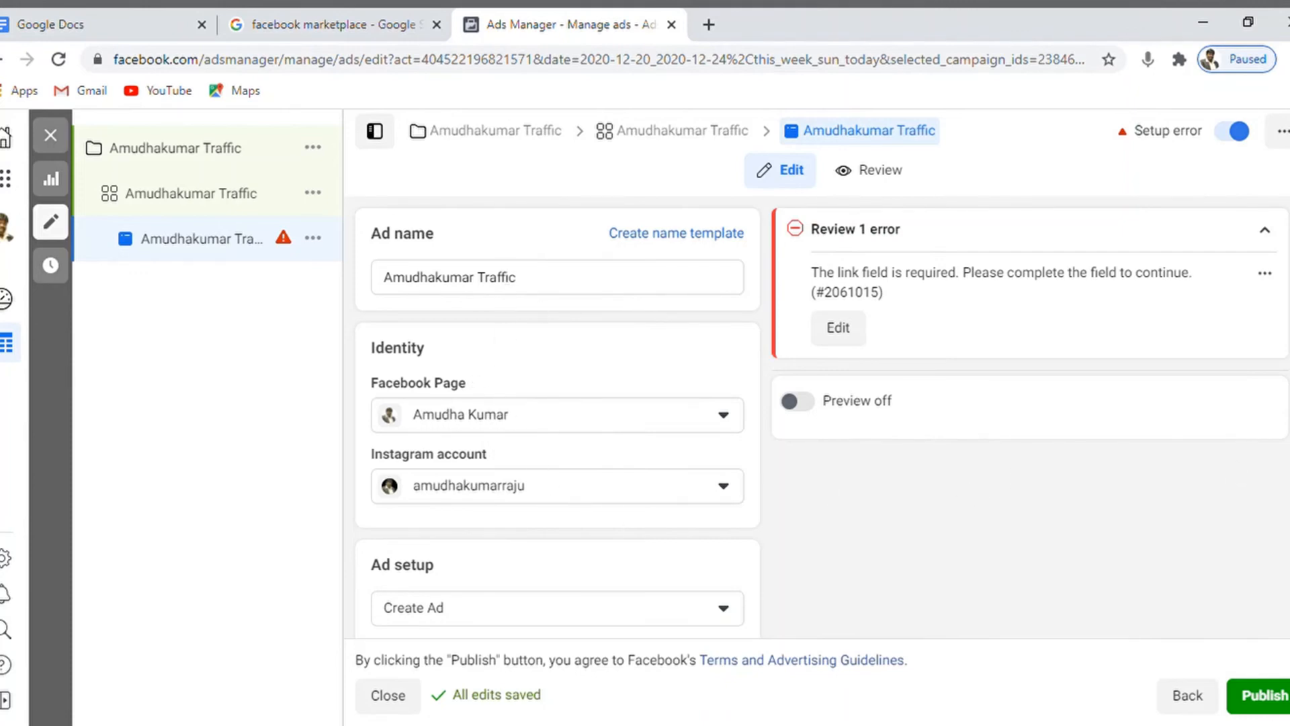
scroll(558, 417, "down", 1)
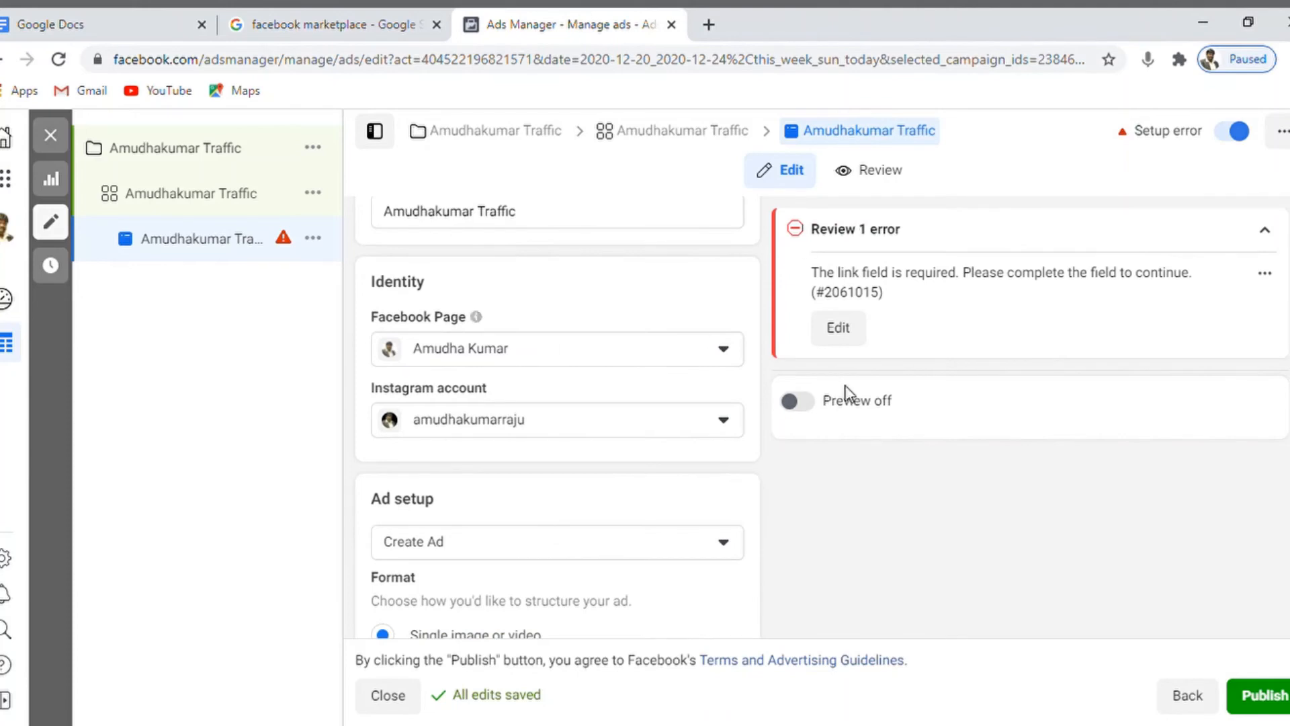
left_click(800, 402)
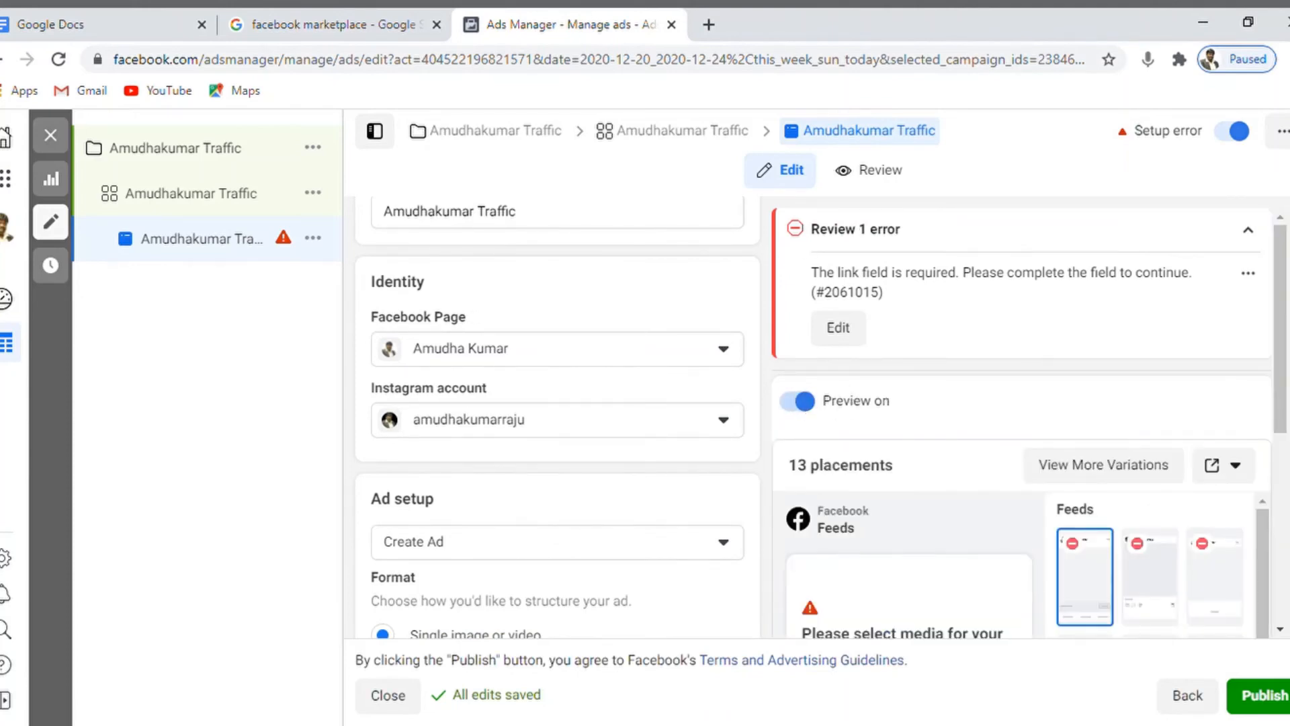
Add the 1280 × 720 "Google Search Explained (Tamil)" image from the account images as the ad's media.
scroll(558, 417, "down", 3)
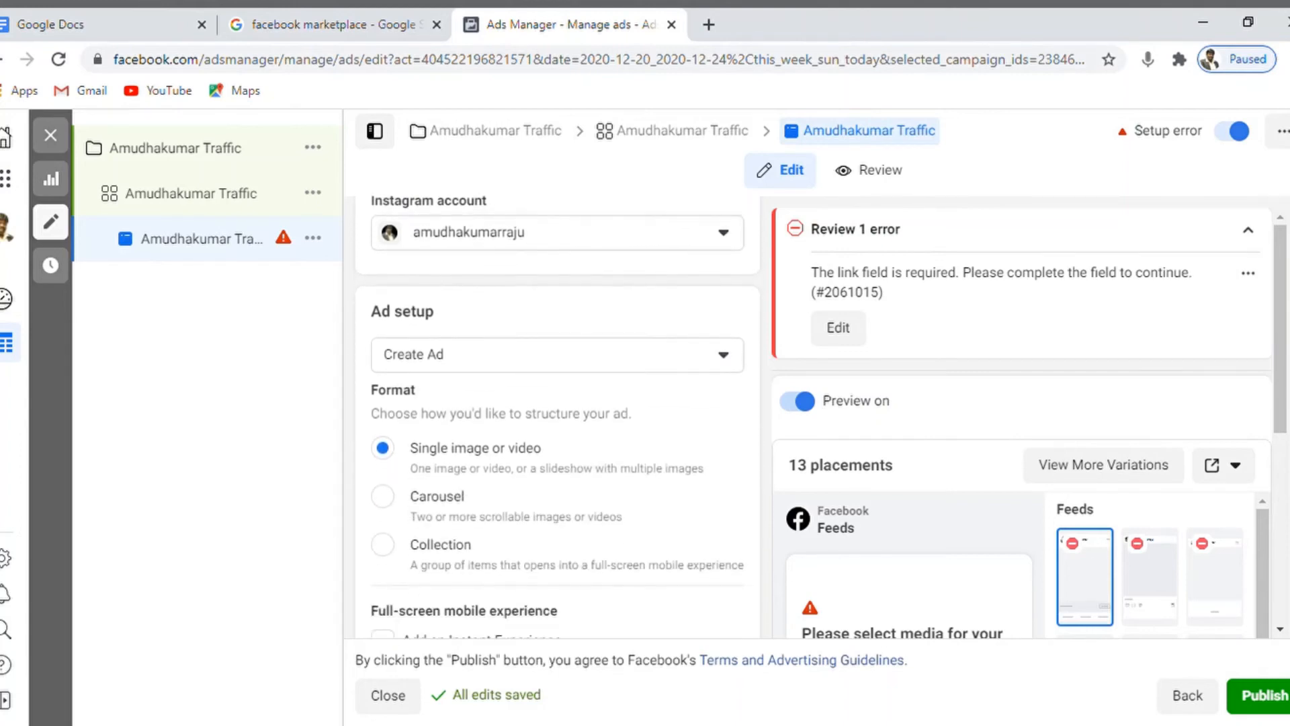
scroll(557, 417, "down", 3)
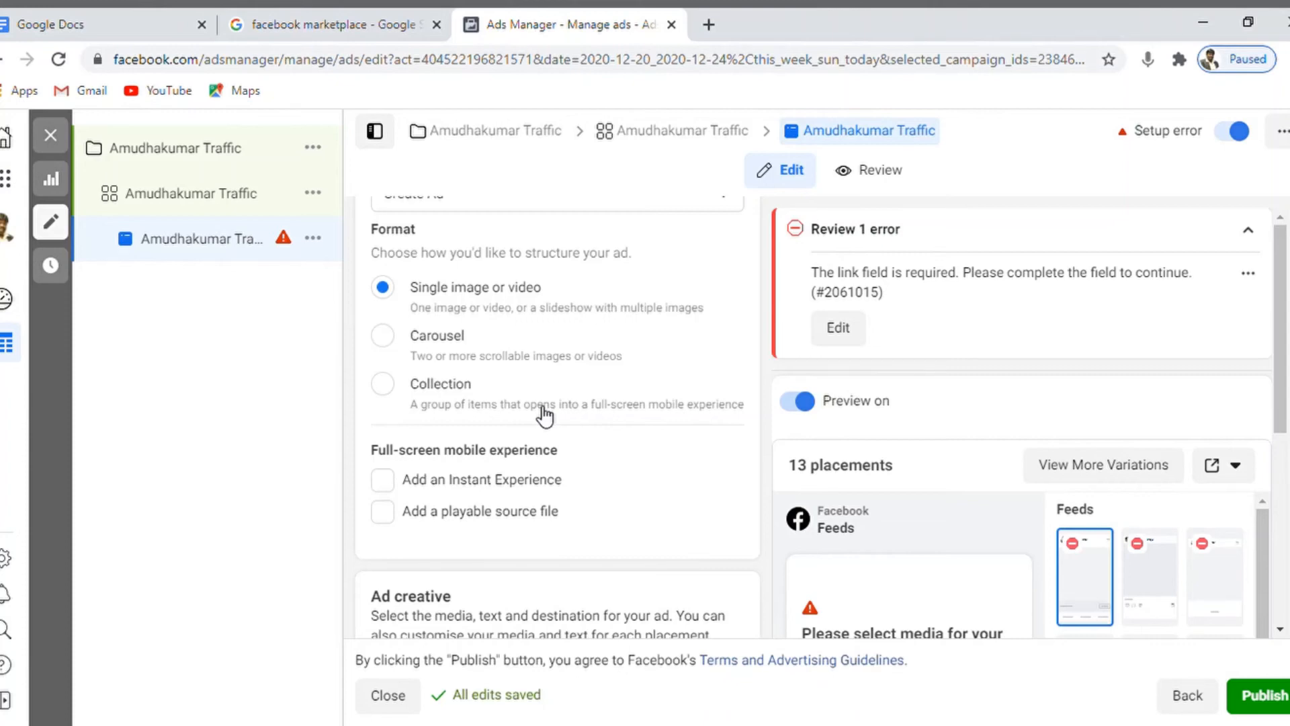
scroll(557, 416, "down", 5)
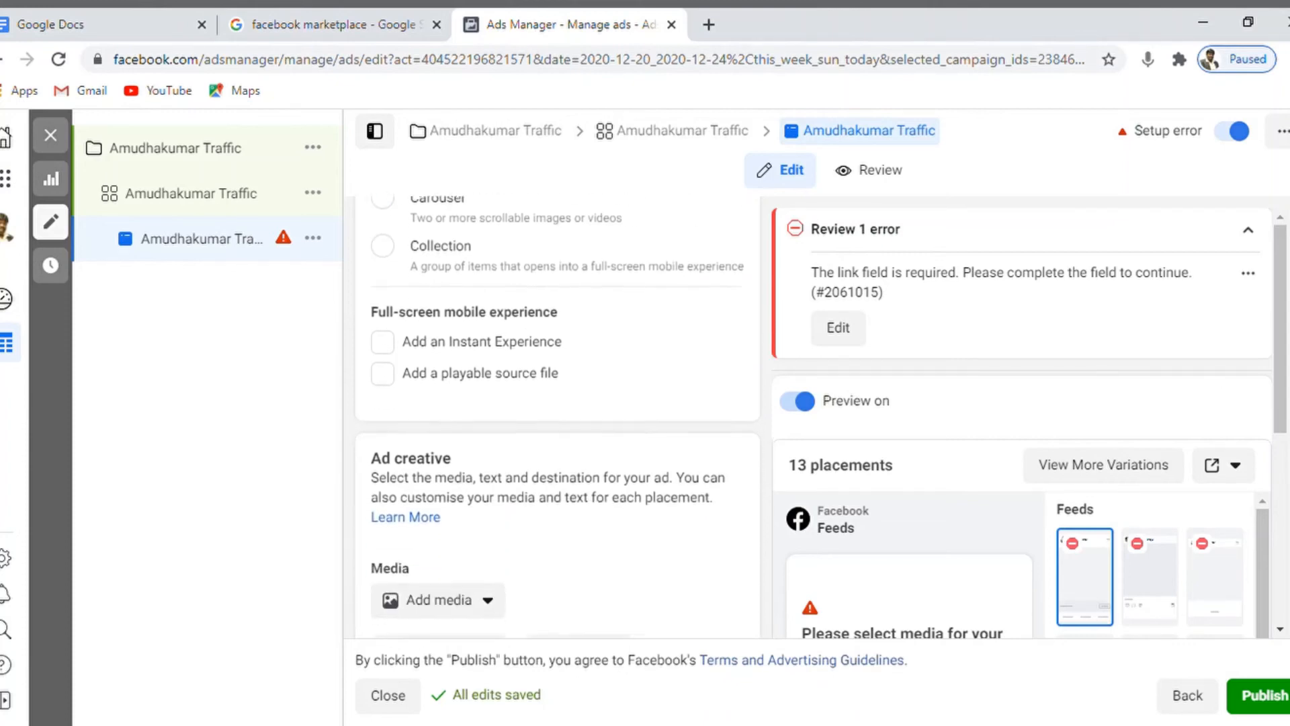
scroll(558, 416, "down", 2)
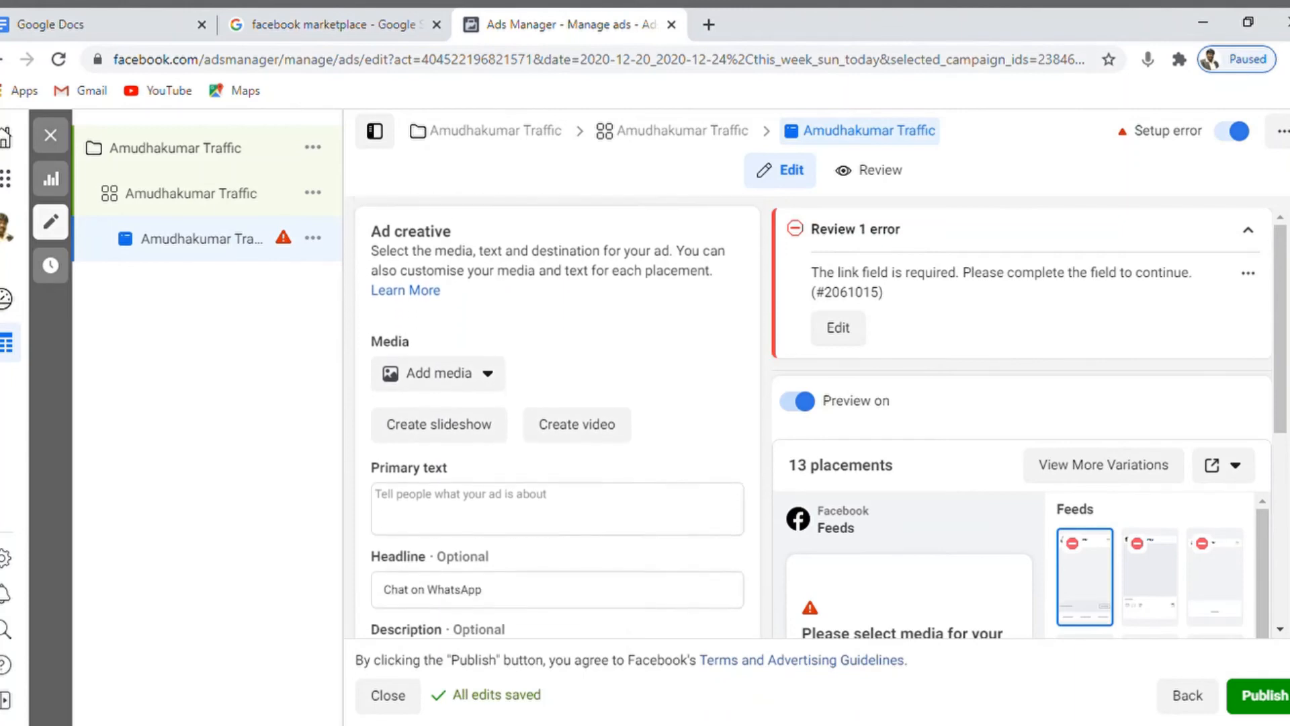
left_click(488, 375)
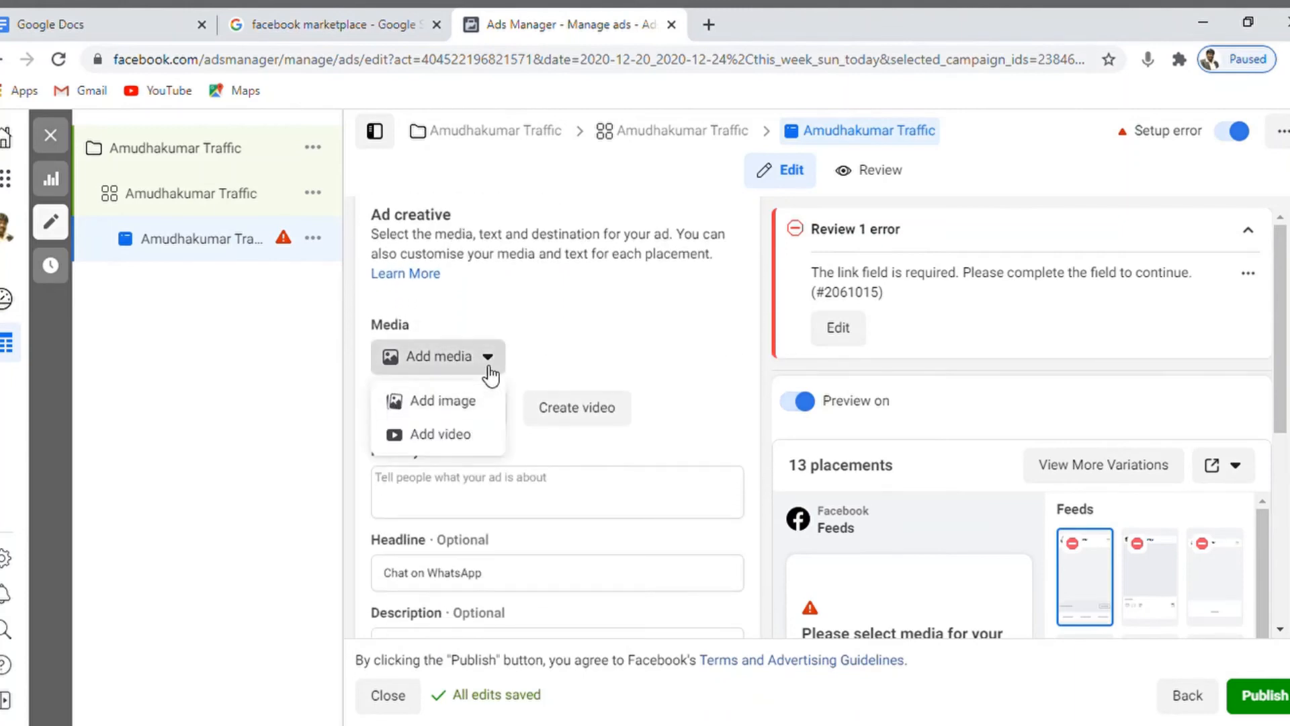
left_click(467, 403)
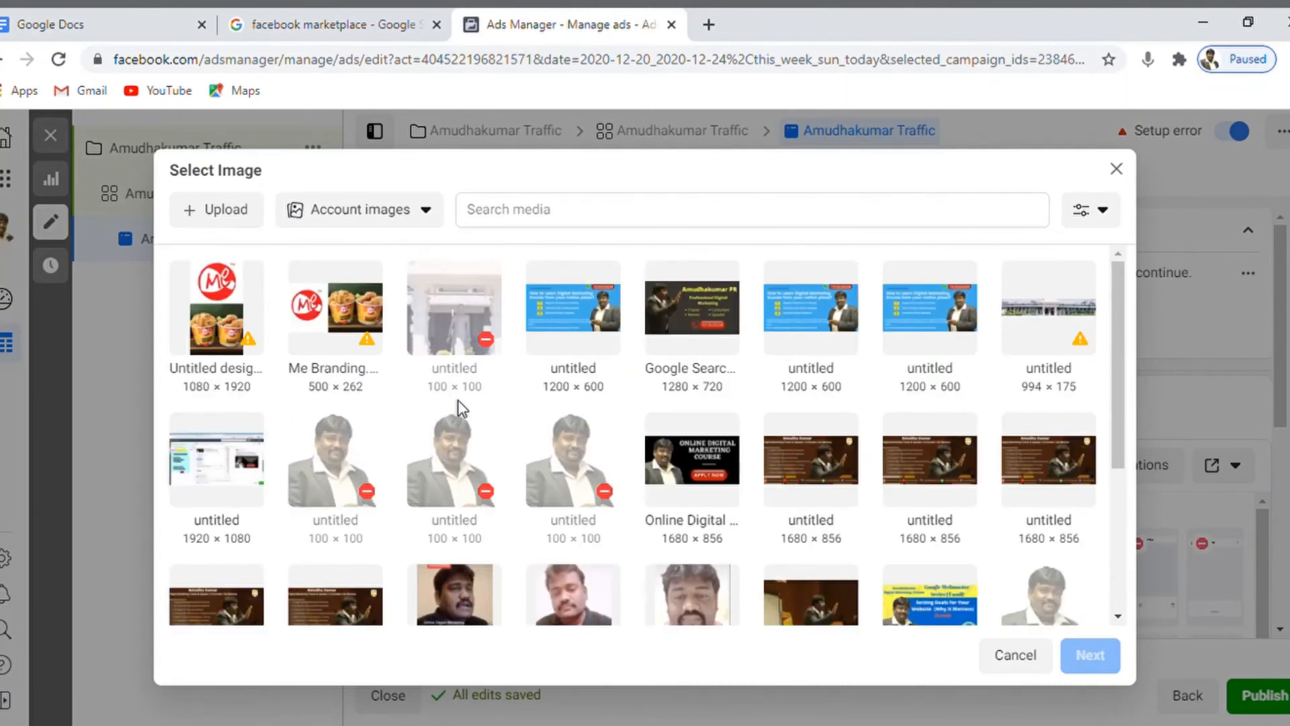
left_click(702, 291)
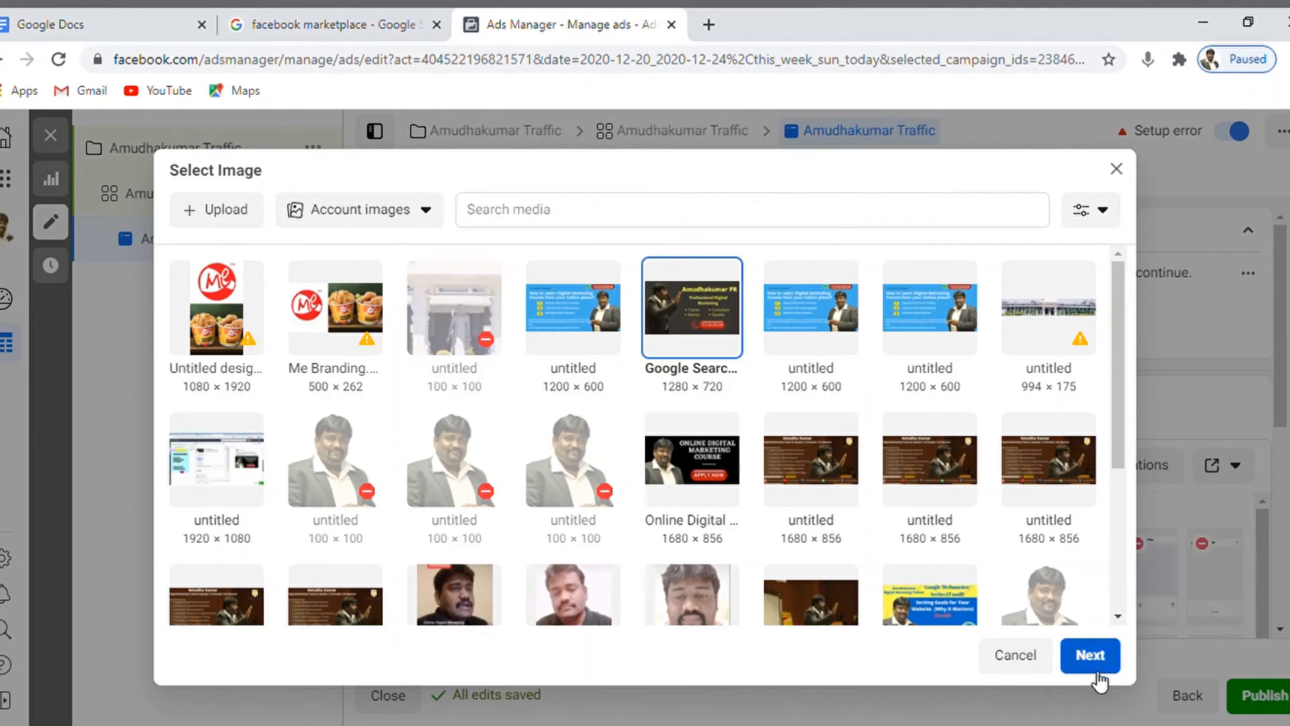
left_click(1089, 656)
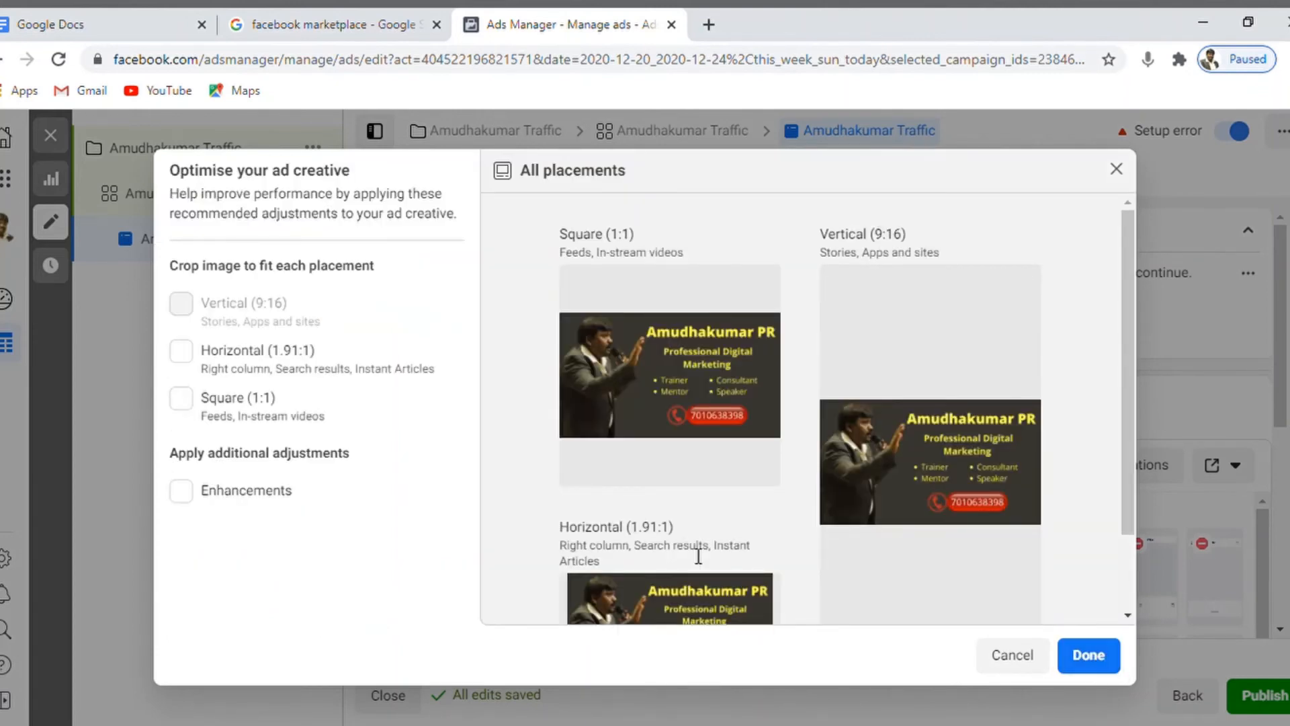
Enable cropping of the ad image for the Horizontal (1.91:1) and Square (1:1) placements.
mouse_move(286, 324)
left_click(181, 352)
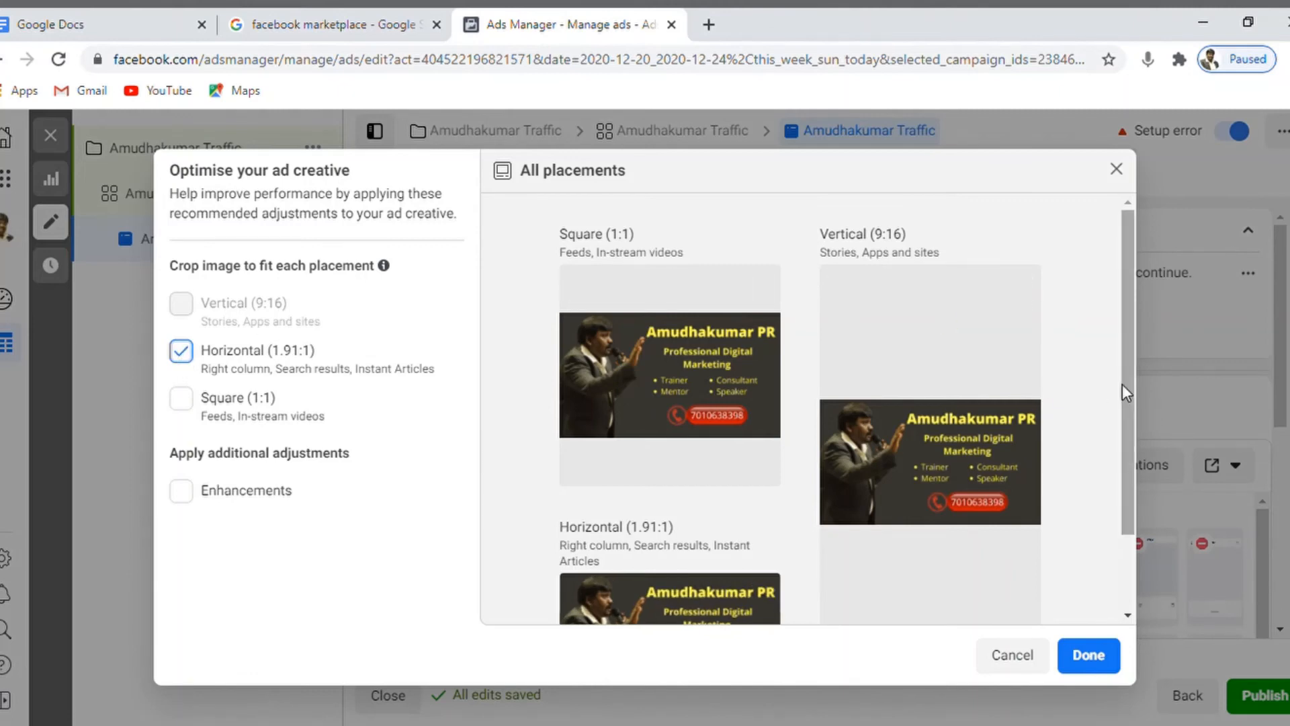
left_click_drag(1125, 387, 1129, 498)
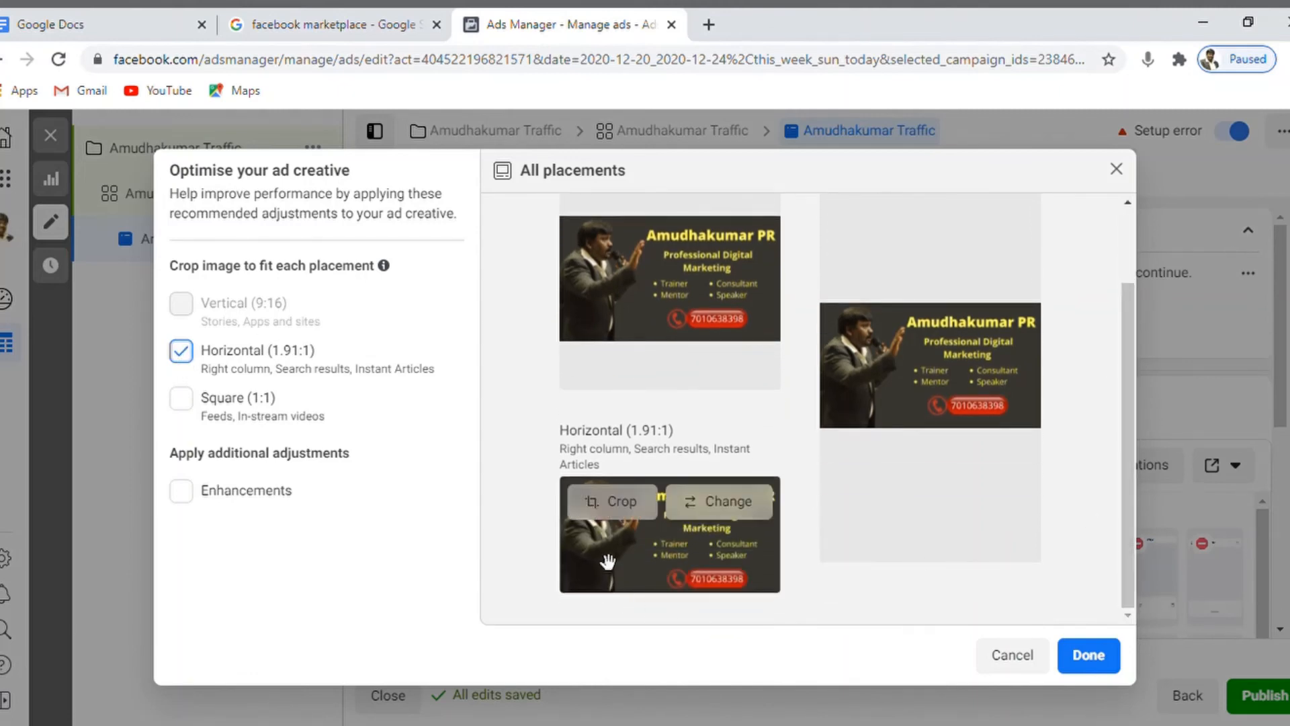
left_click(190, 400)
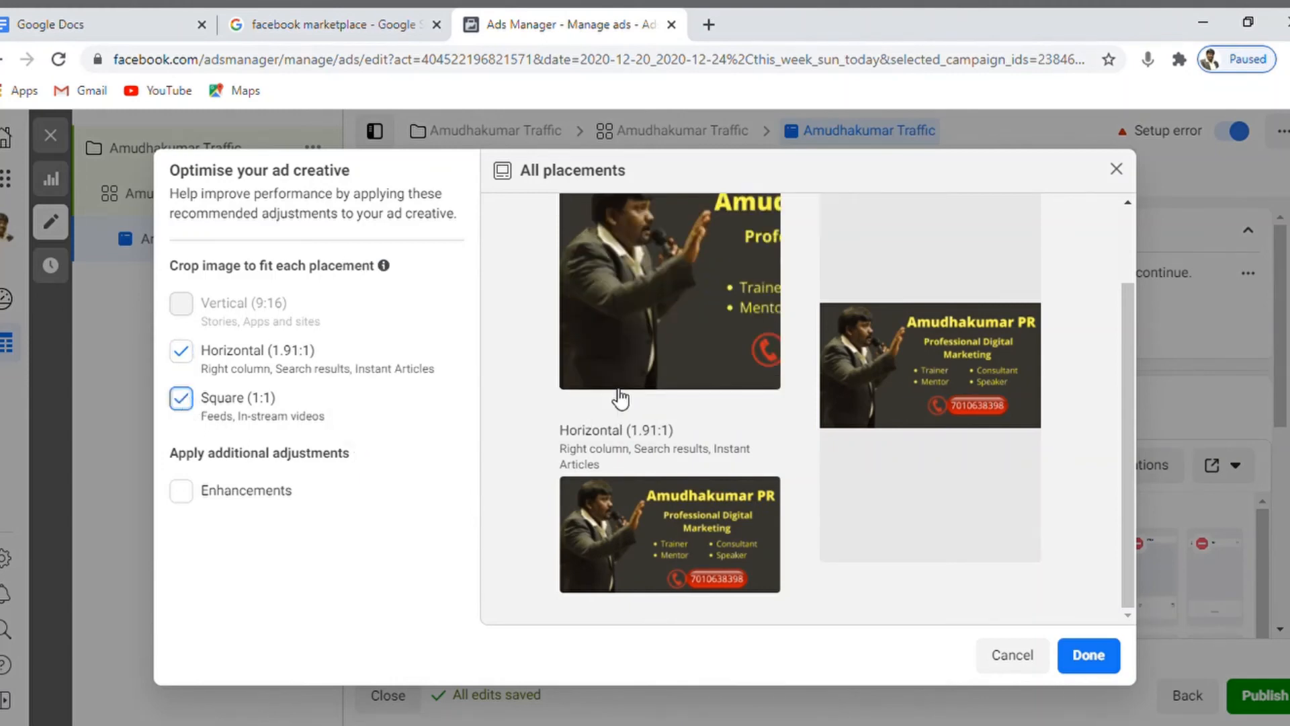
Crop the Square (1:1) image for feeds and in-stream videos to the text half beside the speaker, and apply it.
left_click_drag(1123, 534, 1122, 467)
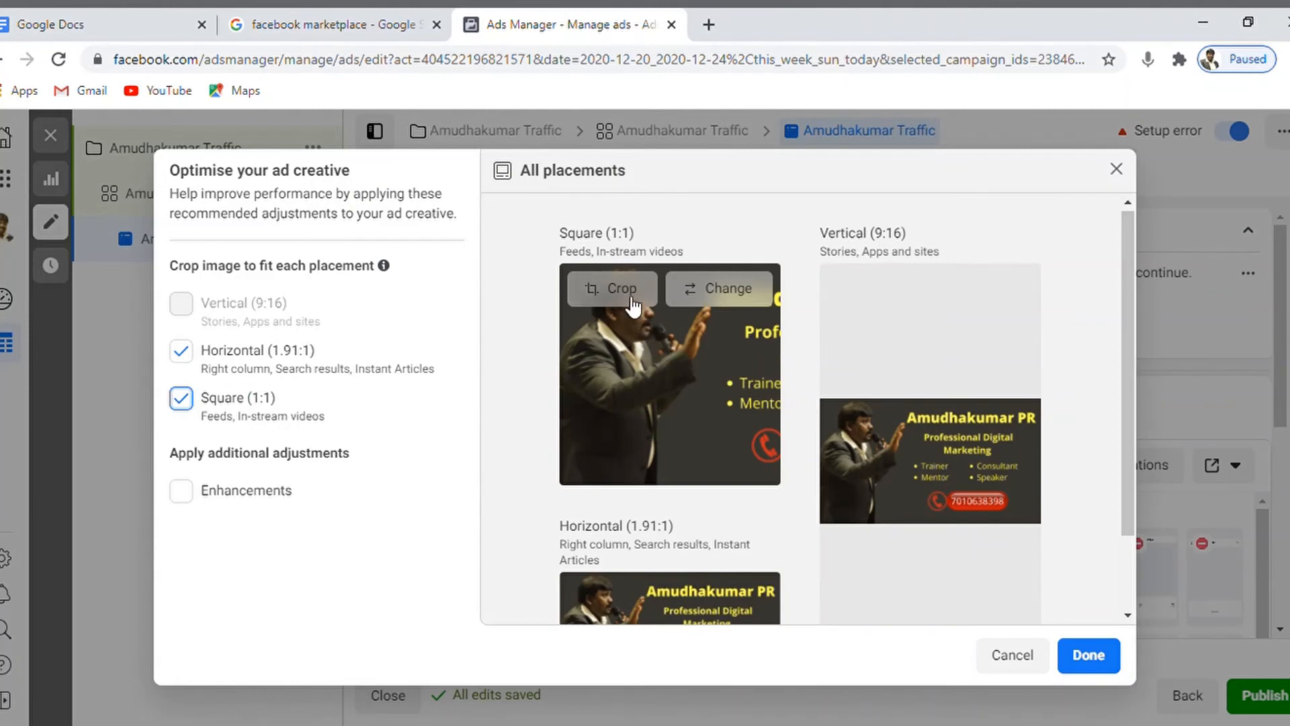
left_click(621, 291)
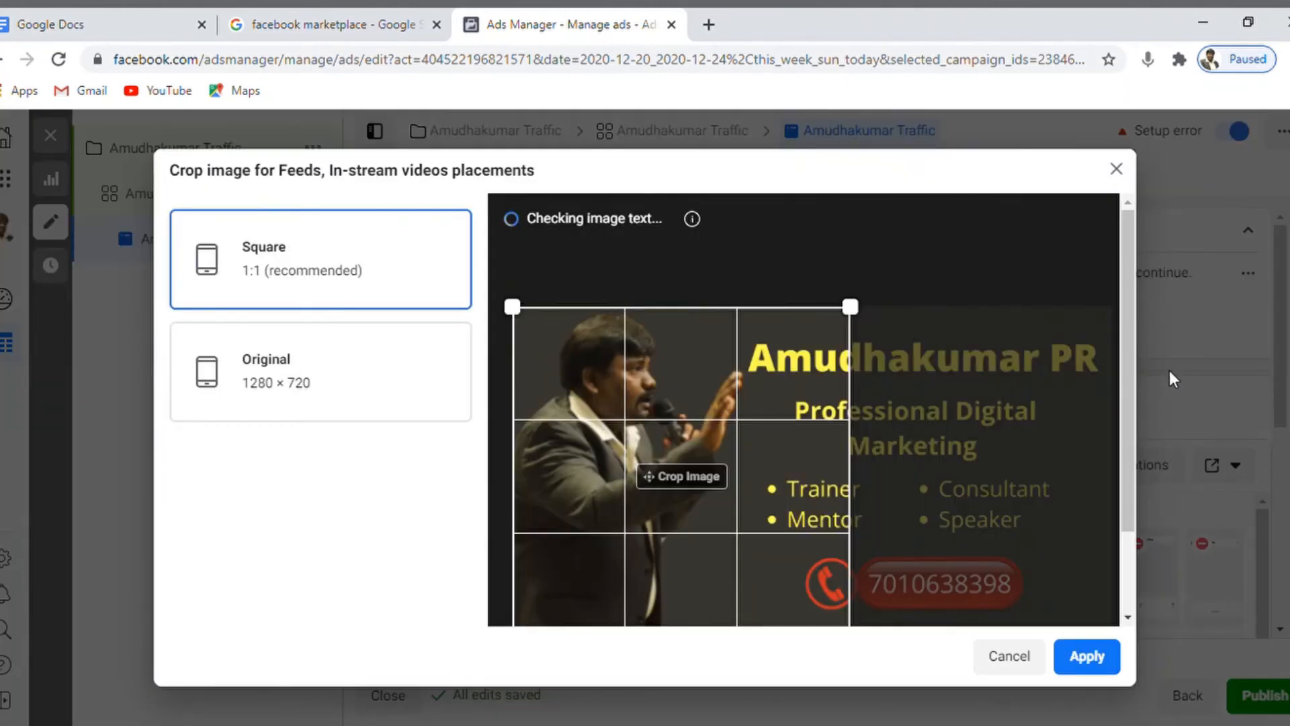
left_click_drag(1131, 346, 1138, 430)
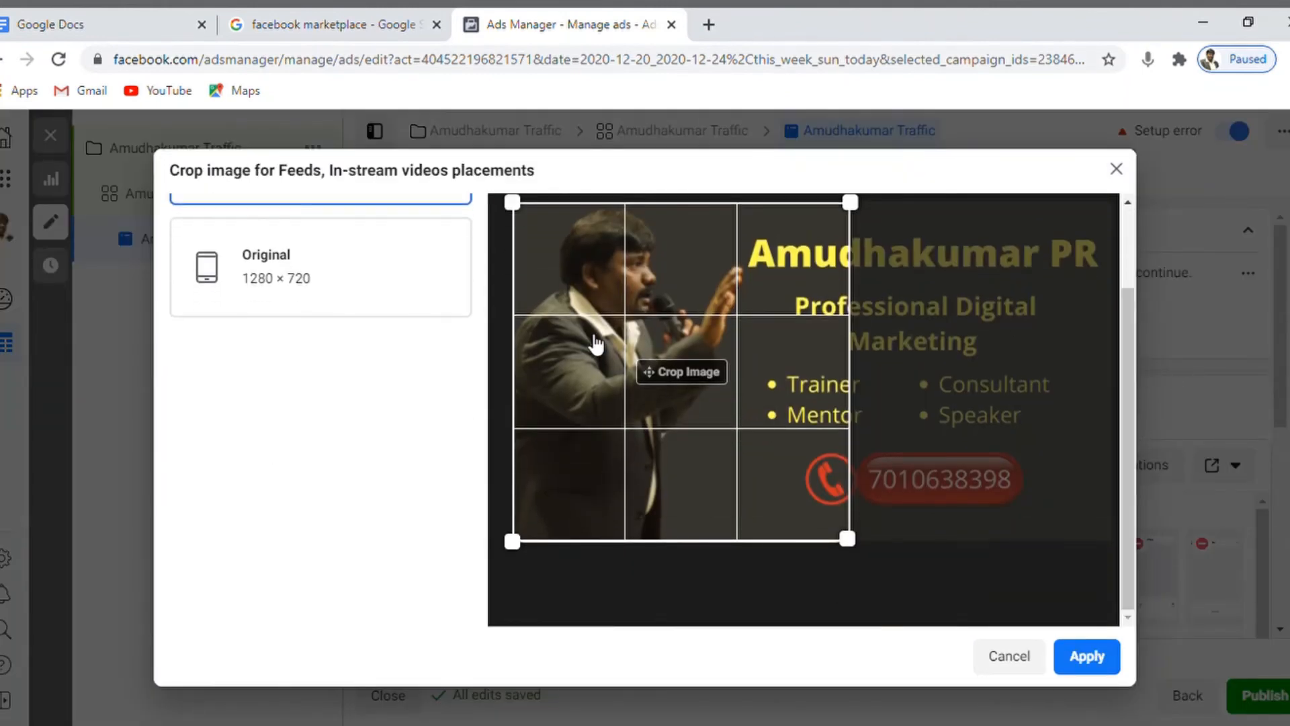
left_click_drag(605, 354, 849, 369)
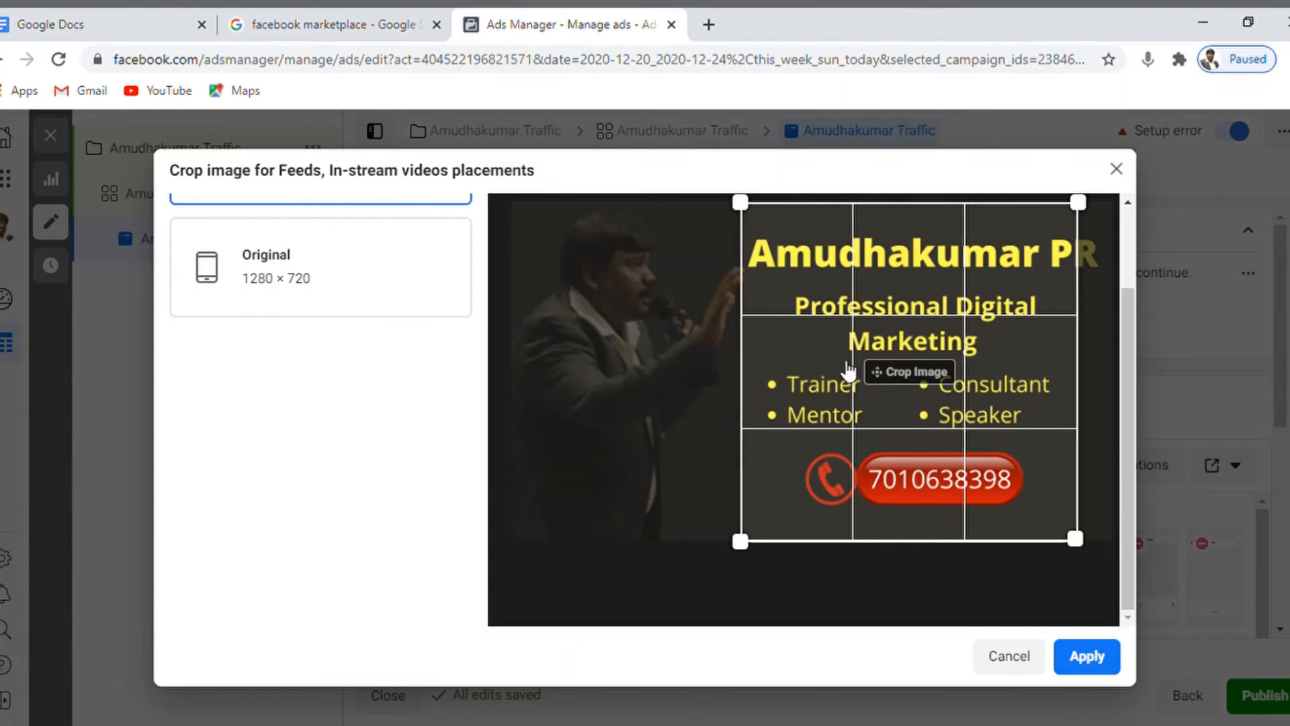
left_click(1099, 661)
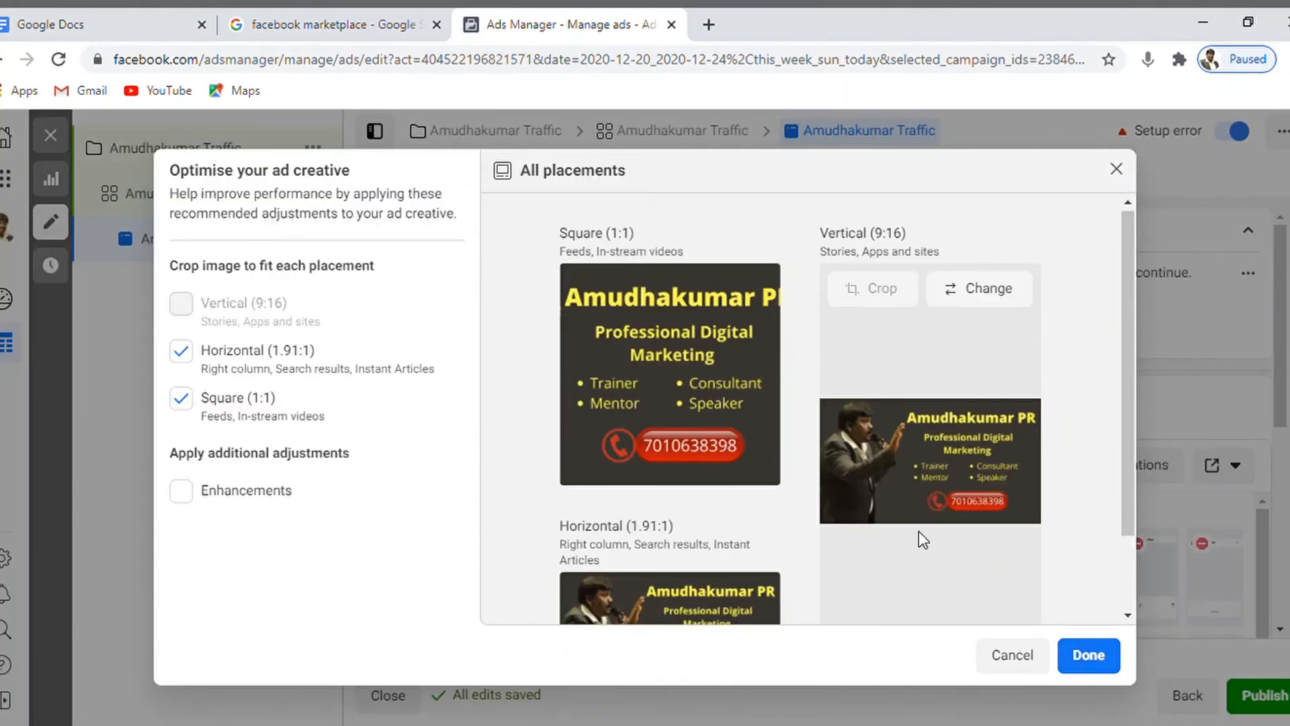
Apply Enhancements to the ad creative and finish optimising the image for all placements.
left_click_drag(1130, 341, 1129, 350)
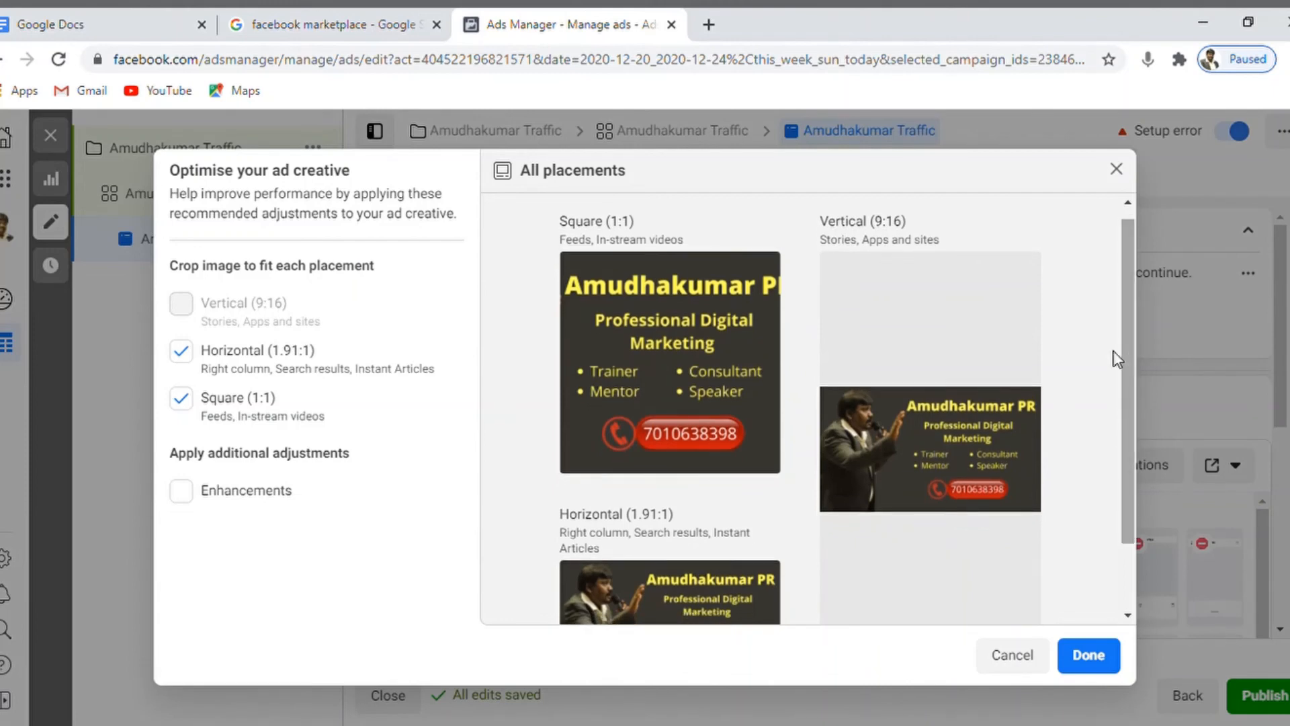
left_click(180, 492)
left_click_drag(1125, 400, 1126, 513)
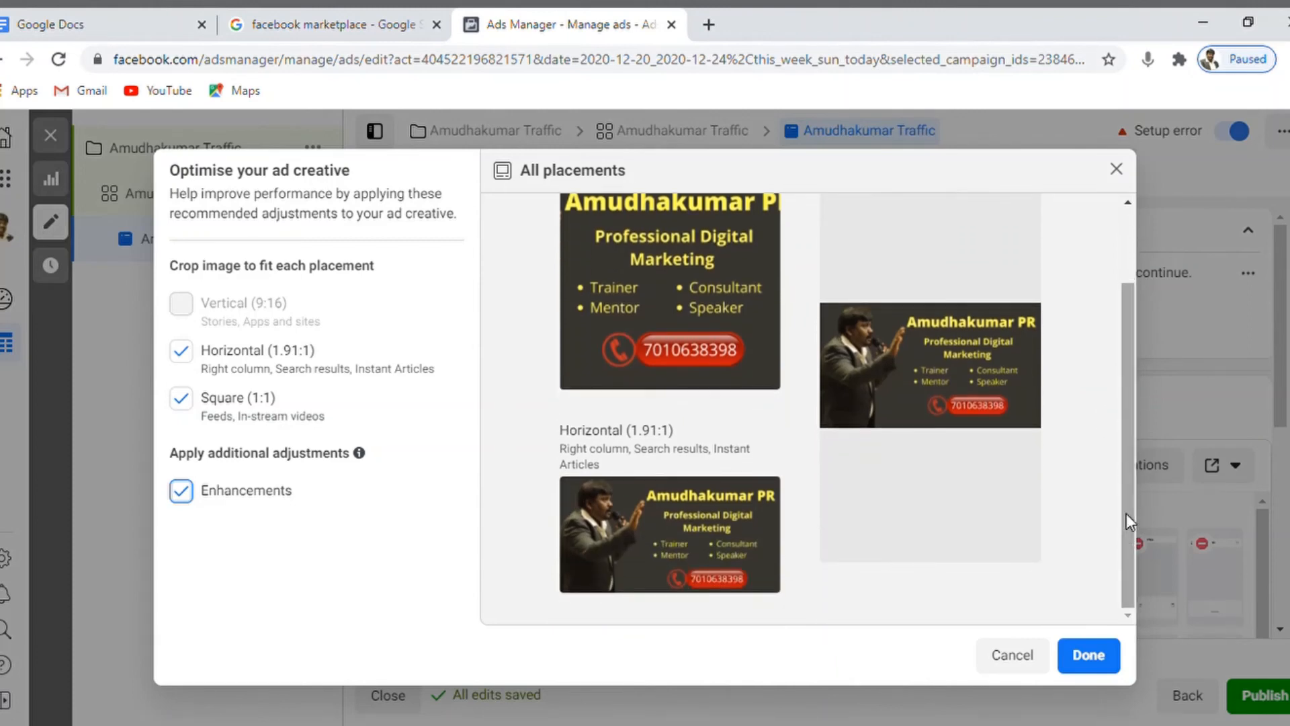
left_click(1088, 655)
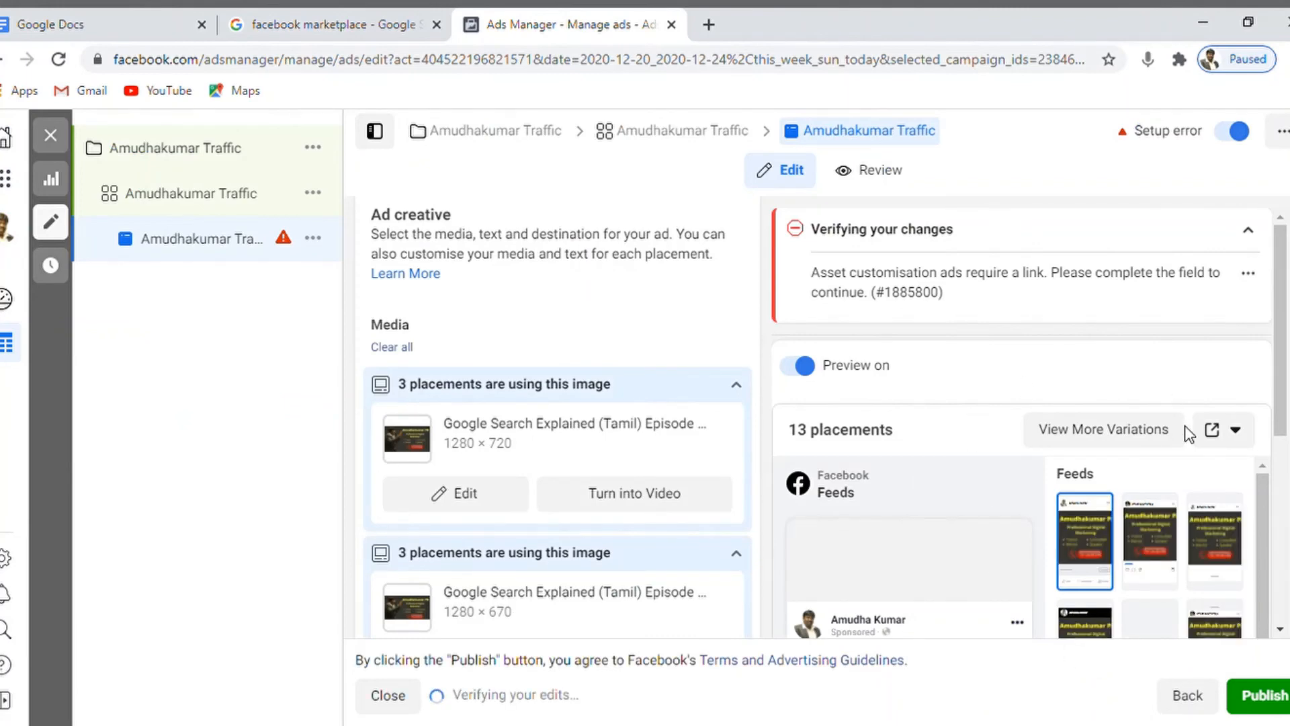
Enter "Explore about Learning Digital Marketing" as the ad's primary text.
scroll(557, 417, "down", 5)
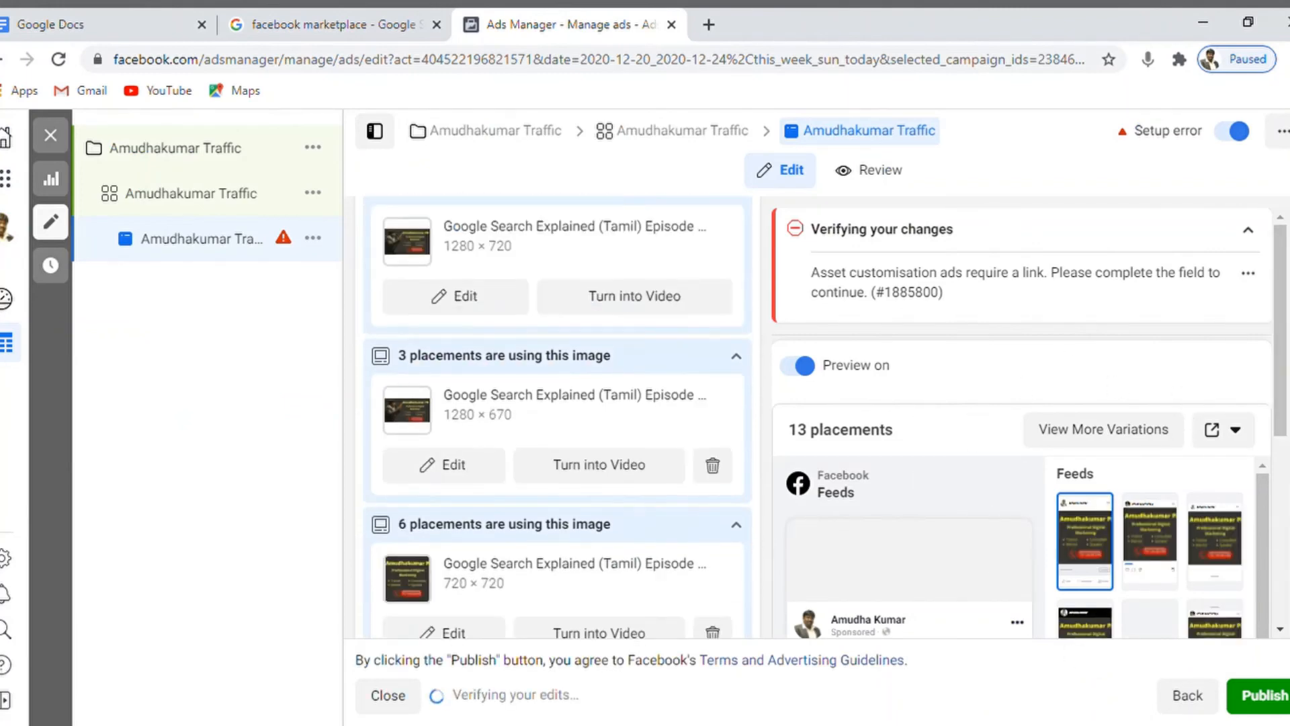
scroll(557, 416, "down", 4)
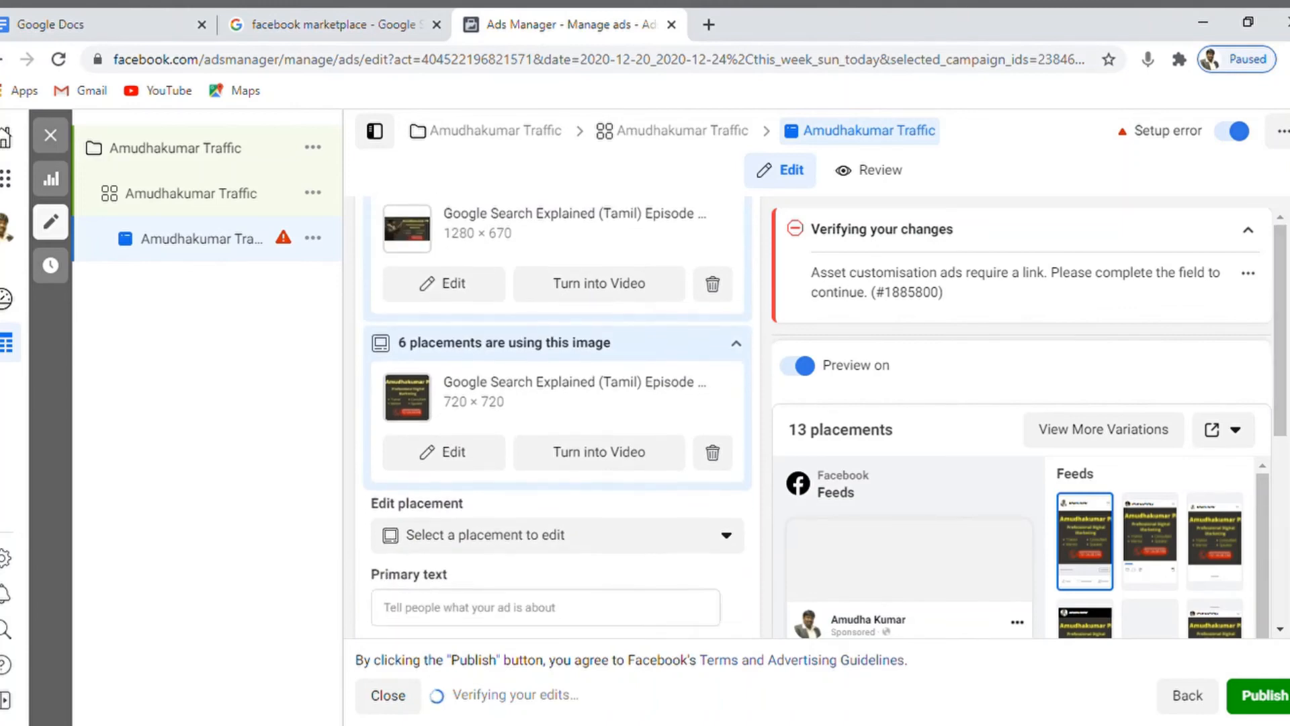
scroll(557, 416, "down", 1)
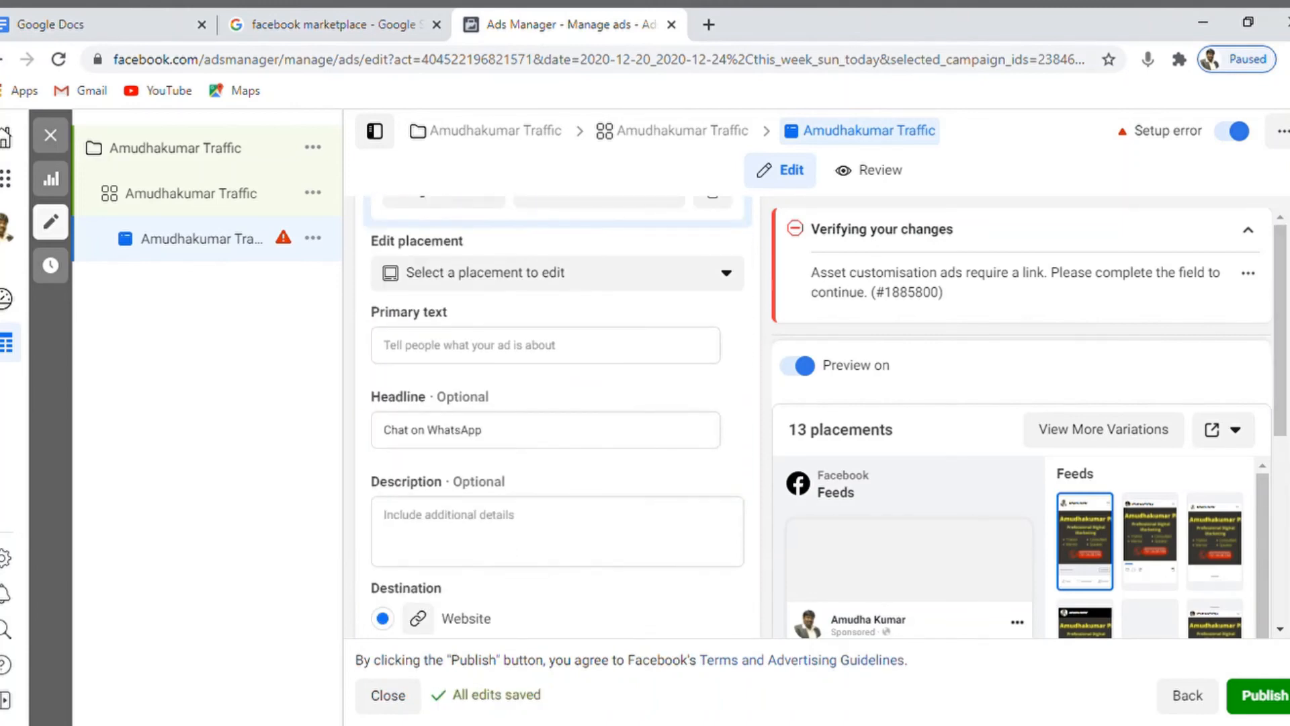
left_click(541, 360)
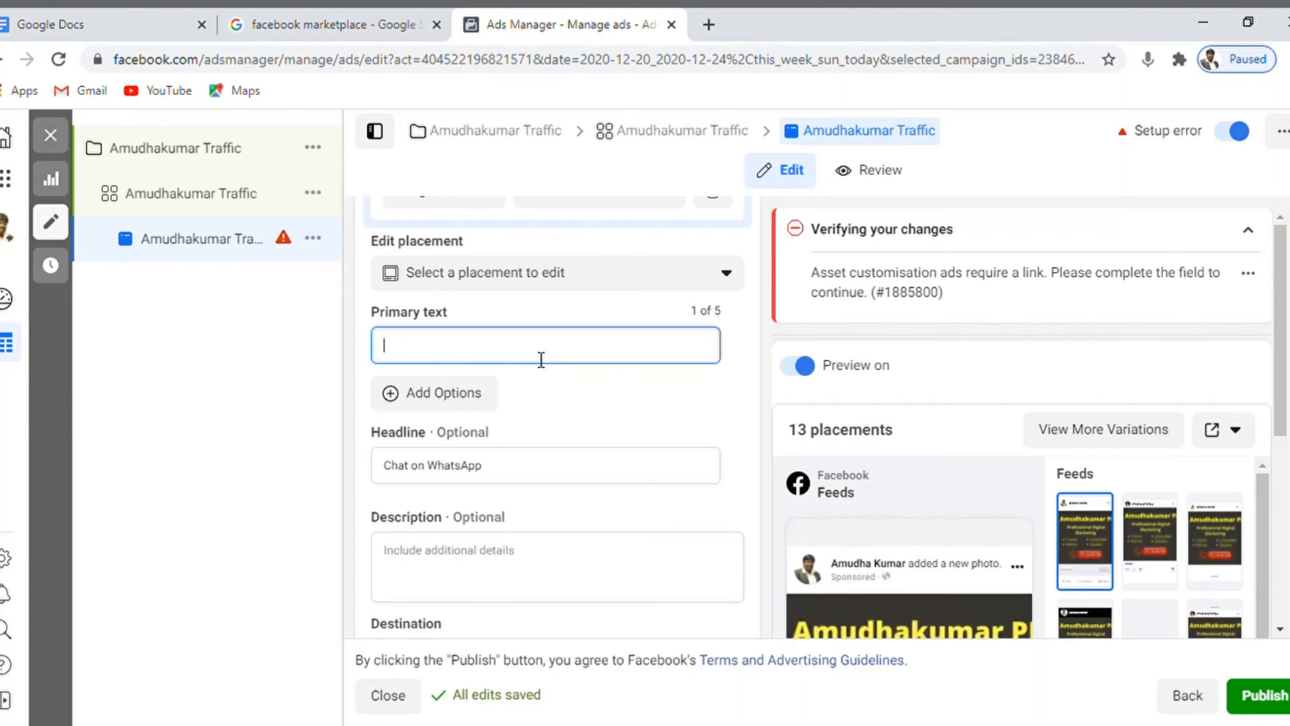
type("Explore about")
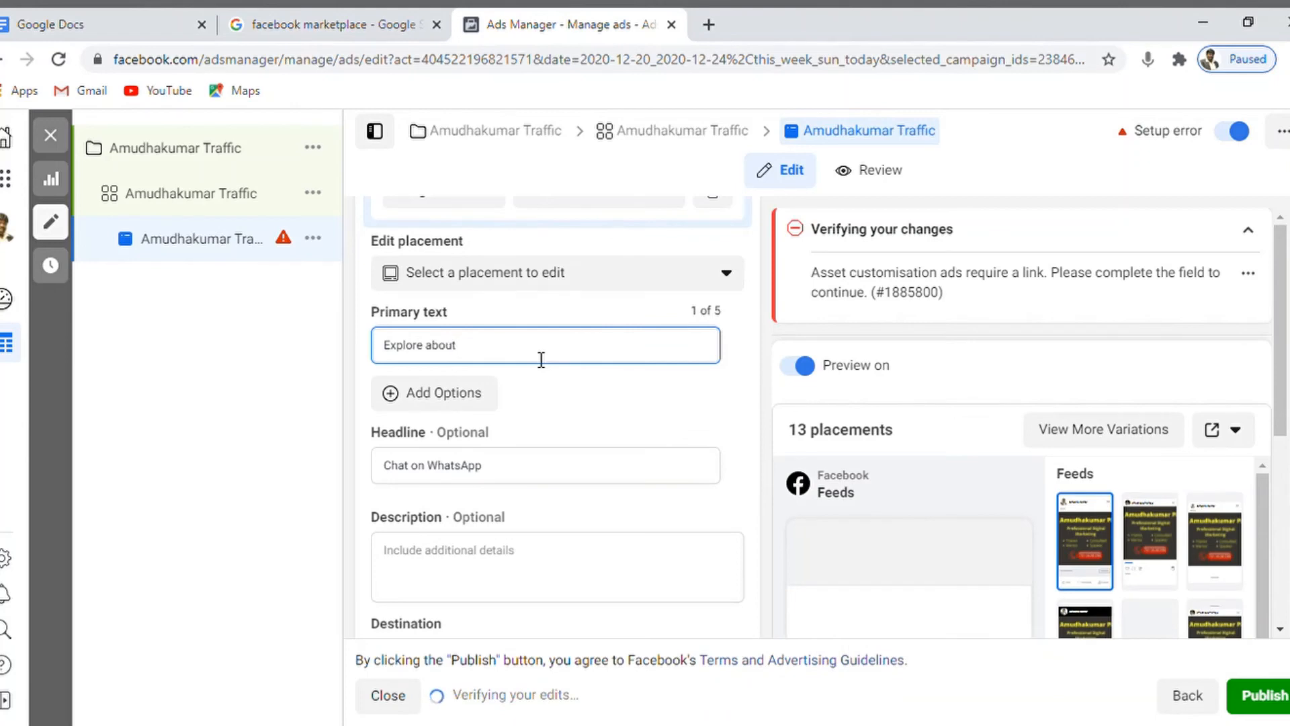
type(" Le")
type("ing Digital MArketing")
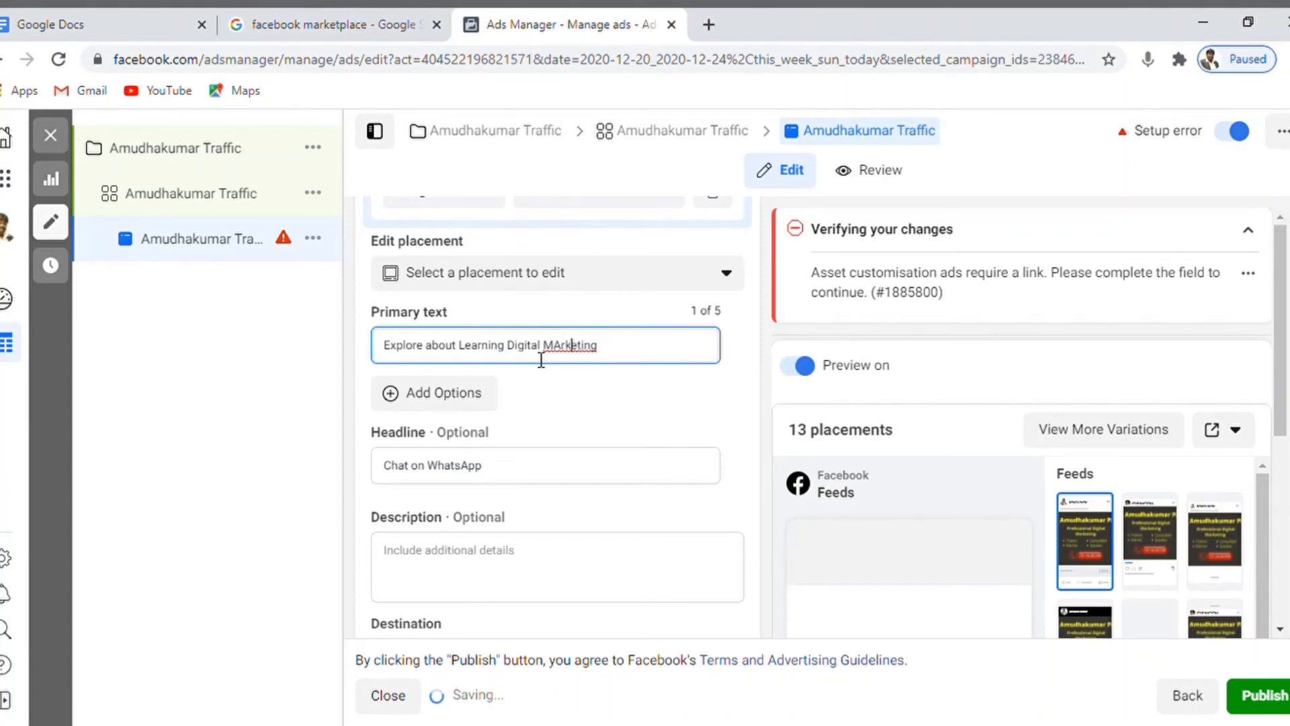
key("Left")
key("Left")
key("Left")
key("Left")
key("Left")
key("BackSpace")
type("a")
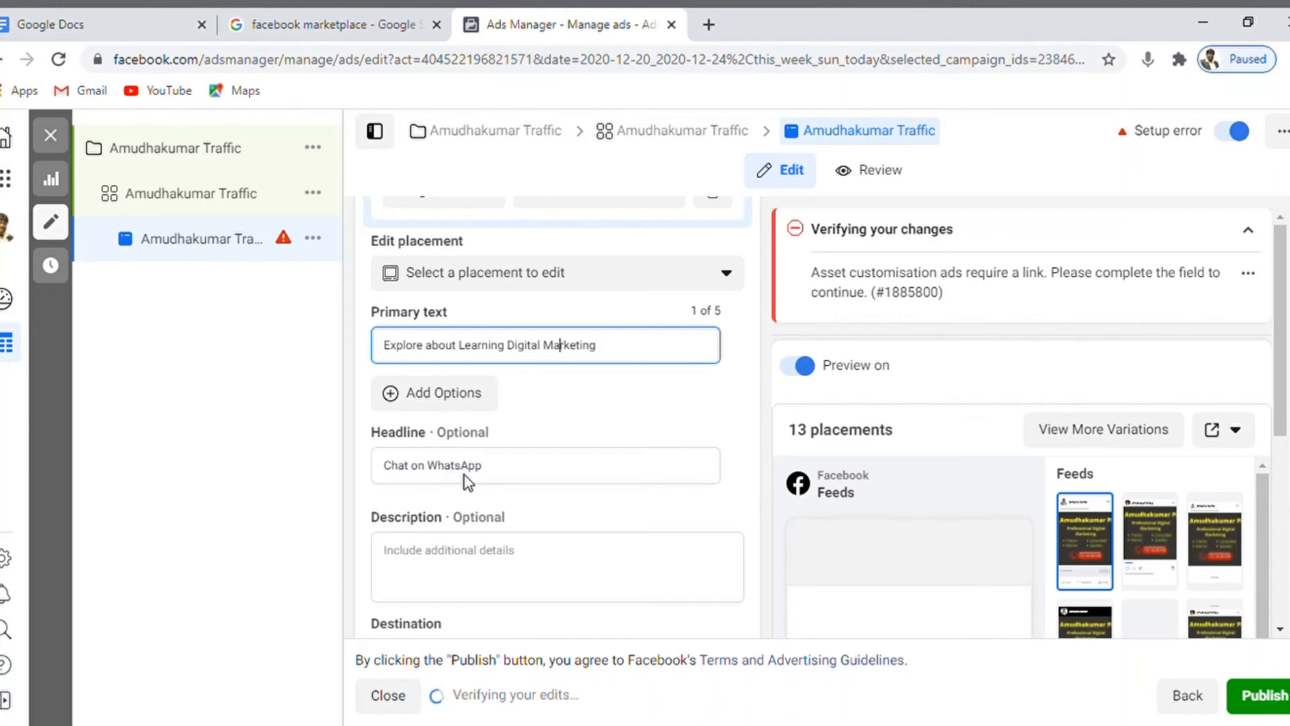
Replace the ad's headline with "Click Here" and check the feed preview.
left_click(514, 476)
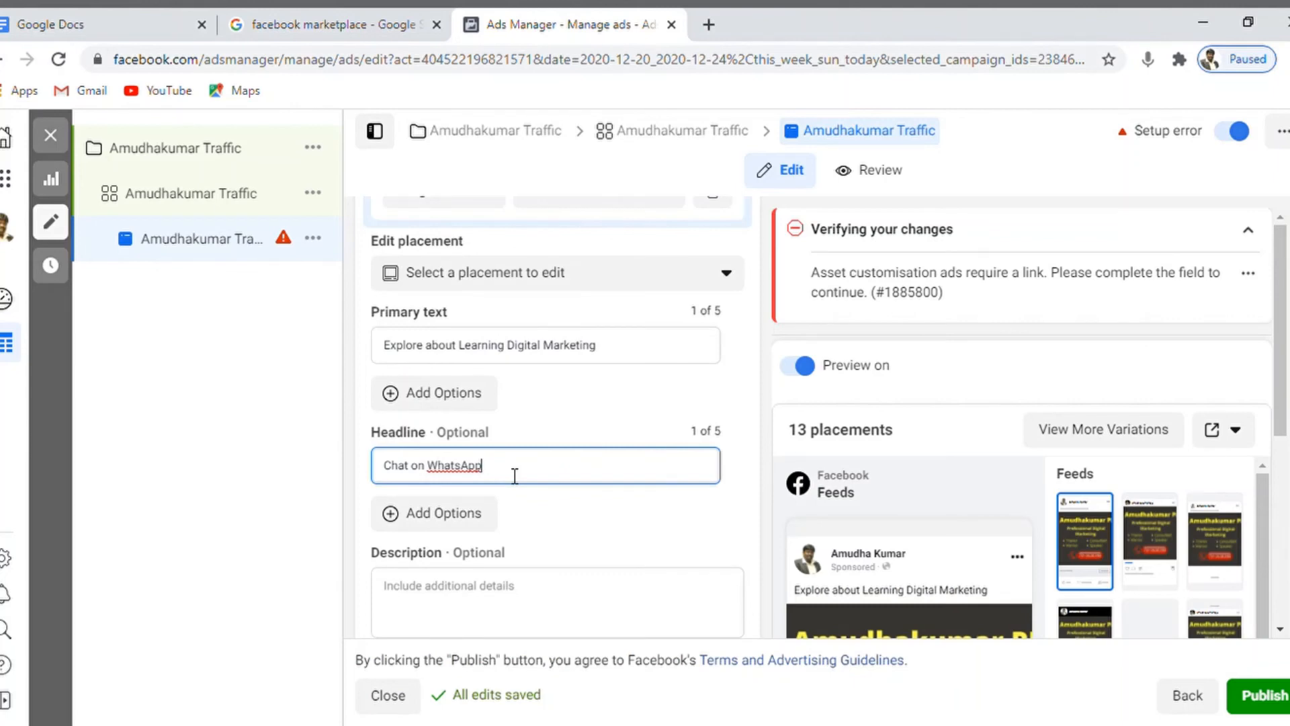
triple_click(514, 476)
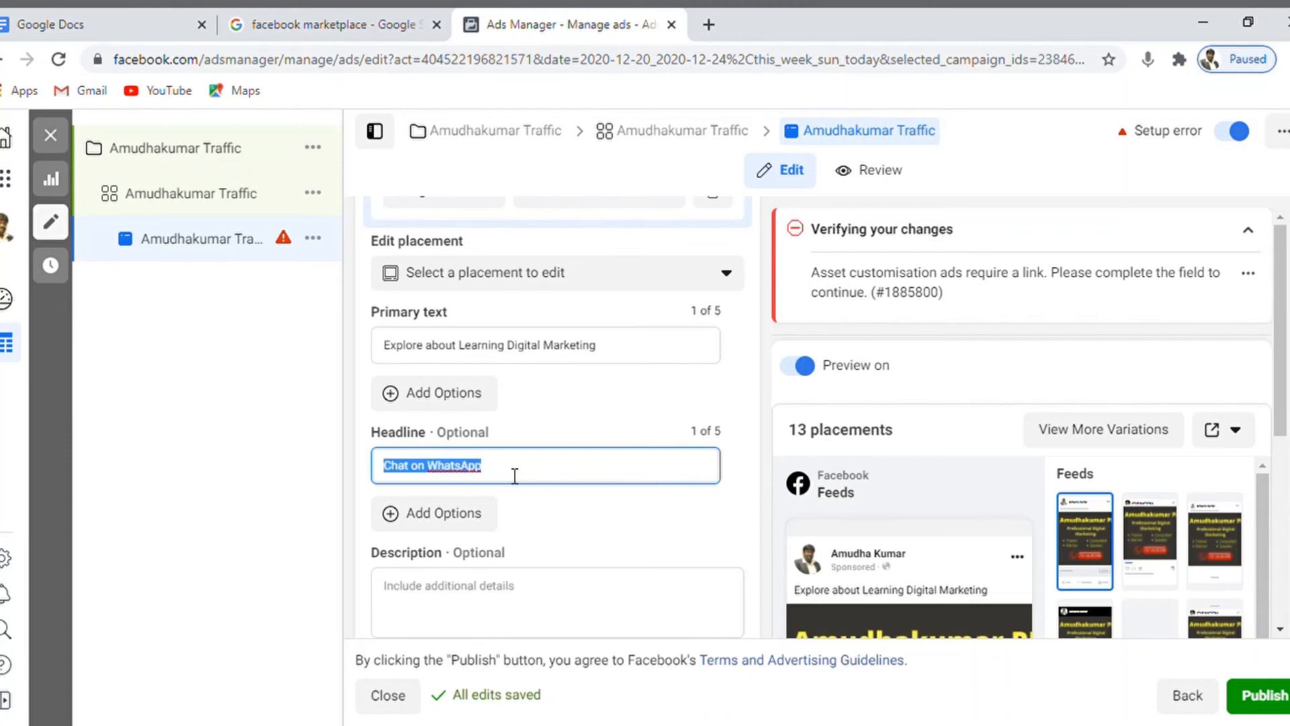
type("Clic")
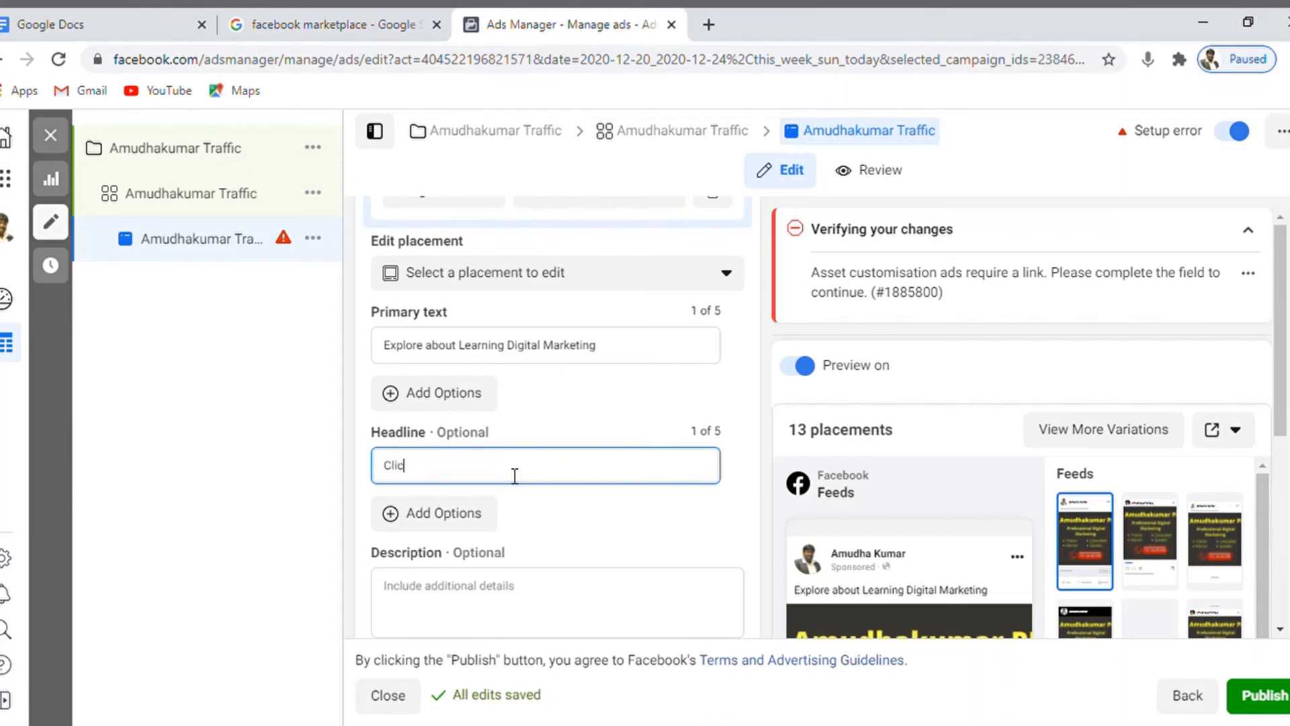
type("k Here")
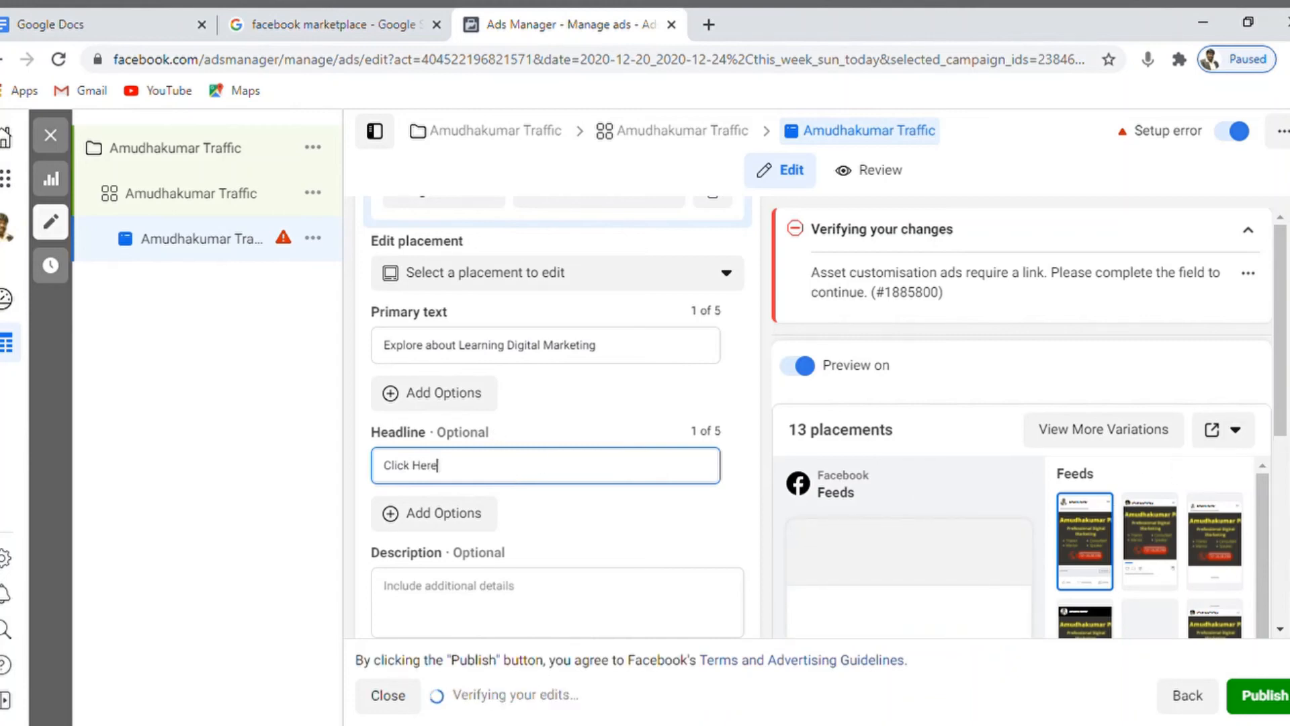
left_click_drag(1284, 412, 1285, 593)
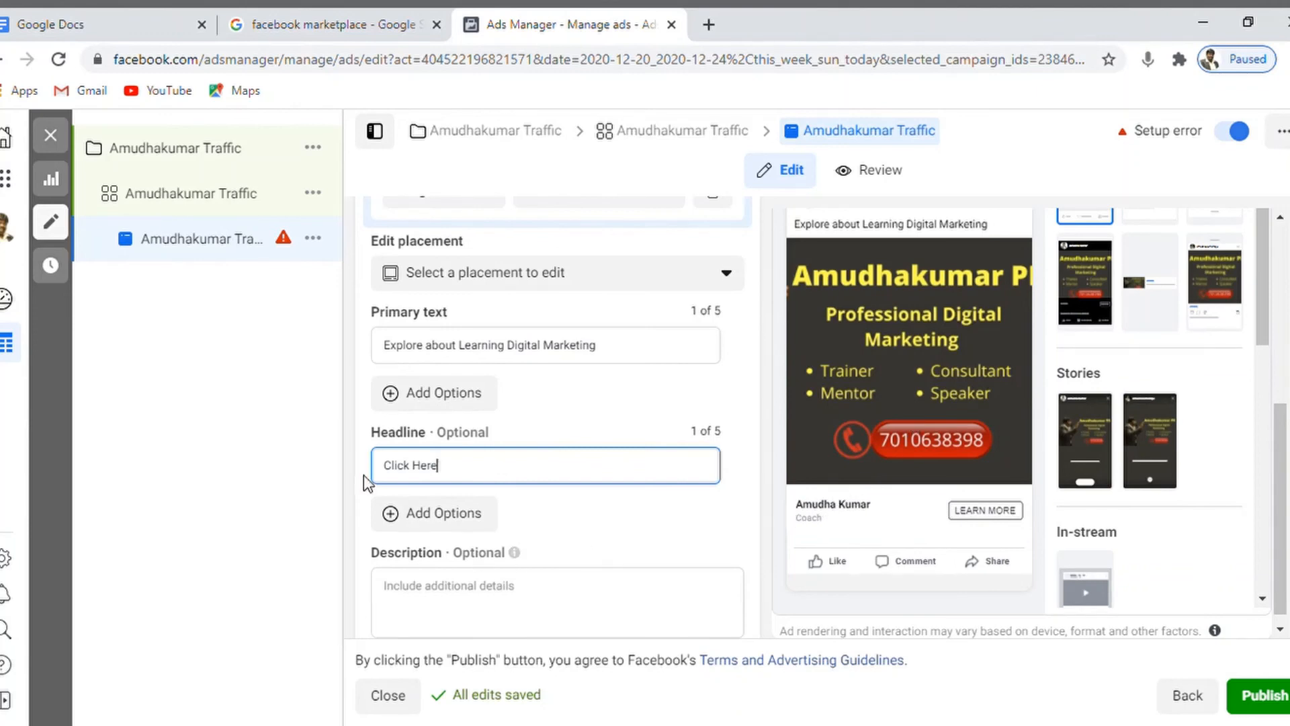
left_click(243, 551)
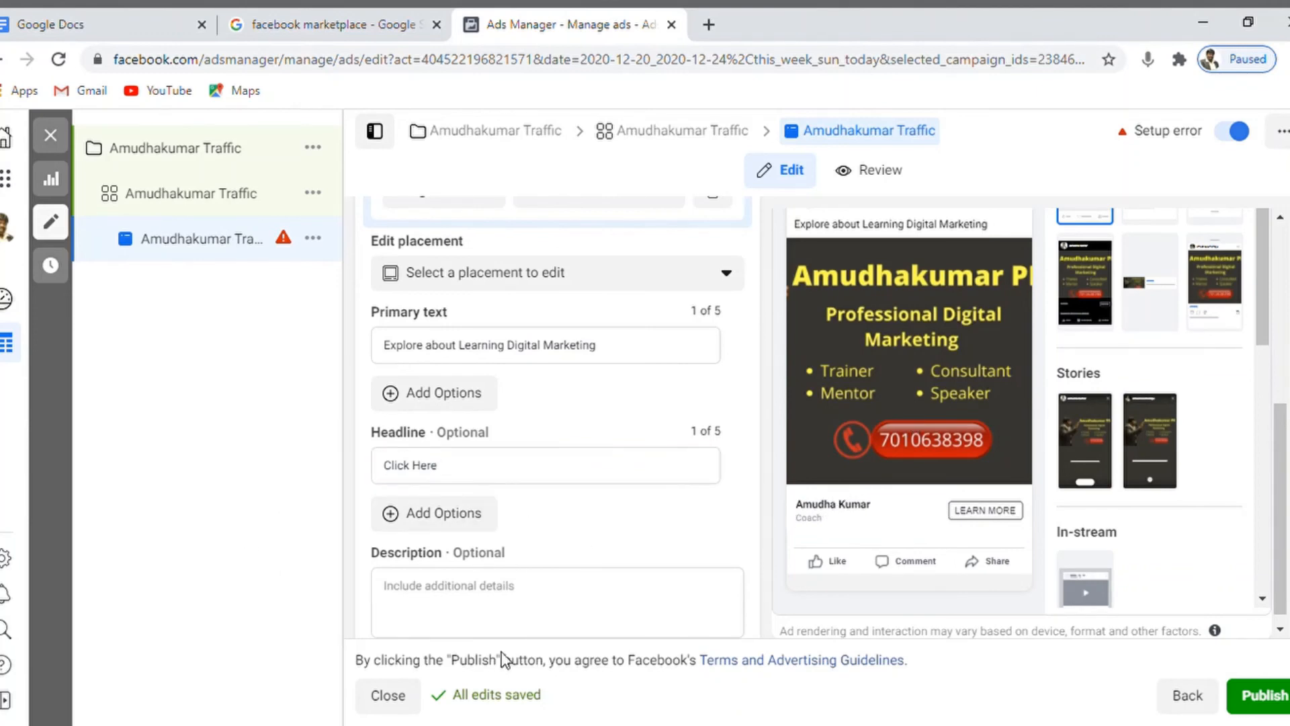
Enter "Learn digital marketing at the comfort of your home." as the ad's description.
left_click(561, 628)
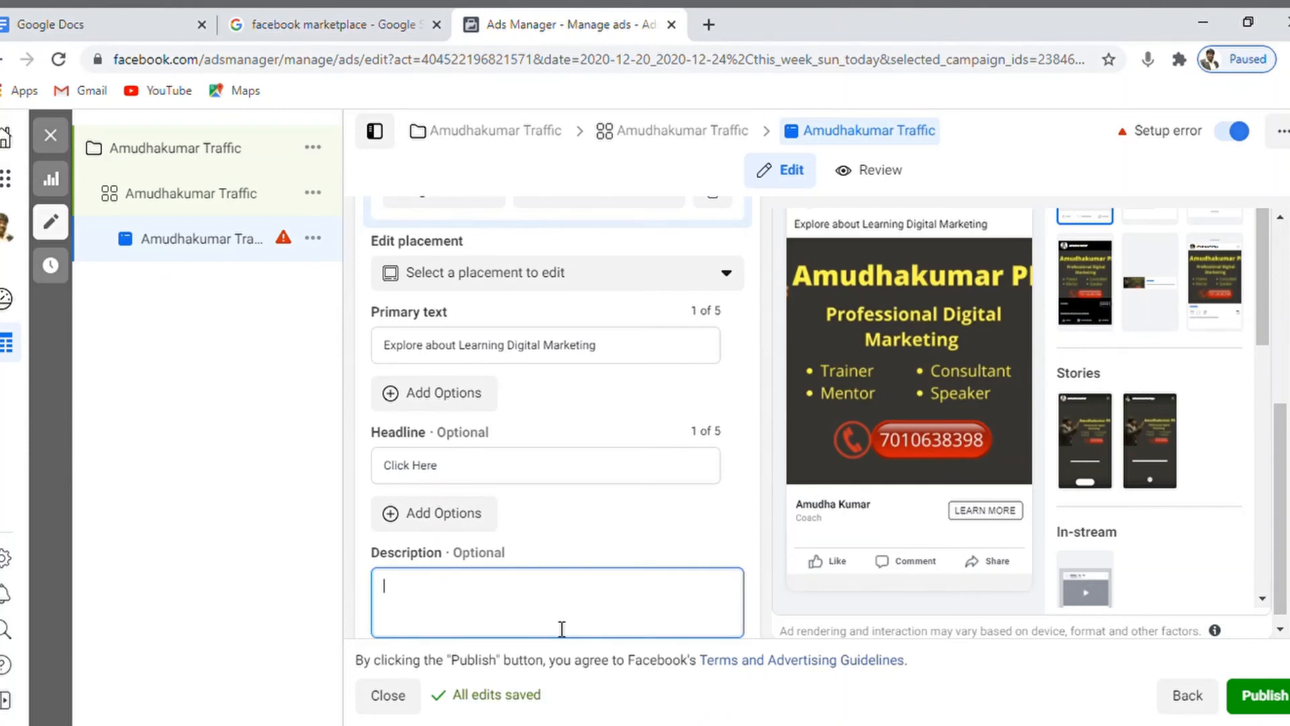
type("Learn digital marketing")
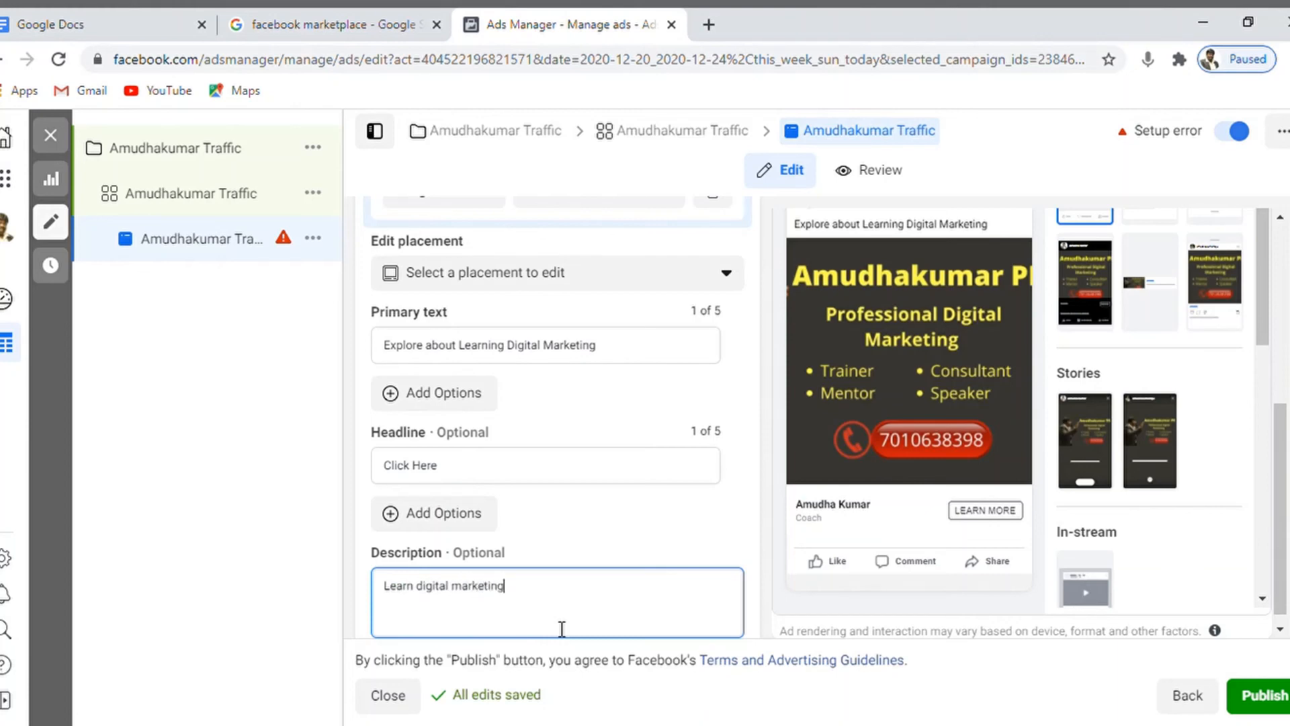
type(" at the comfort of your home.")
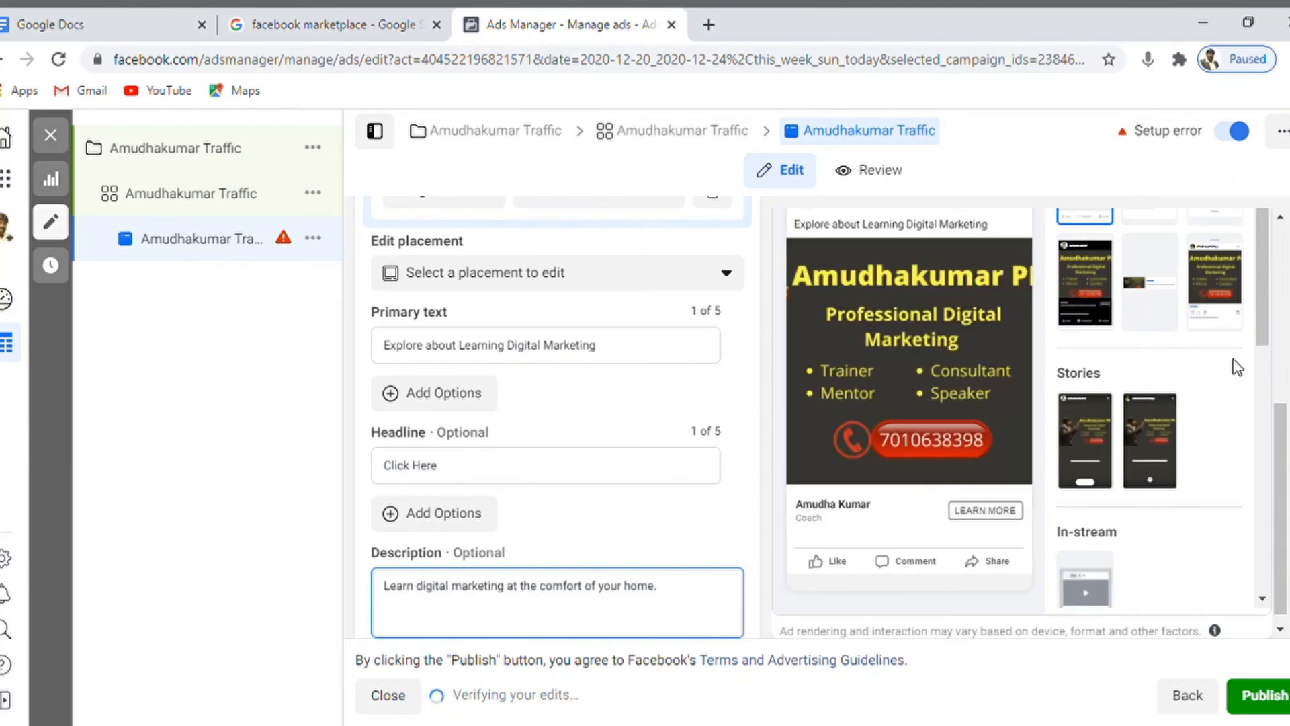
scroll(1267, 306, "down", 1)
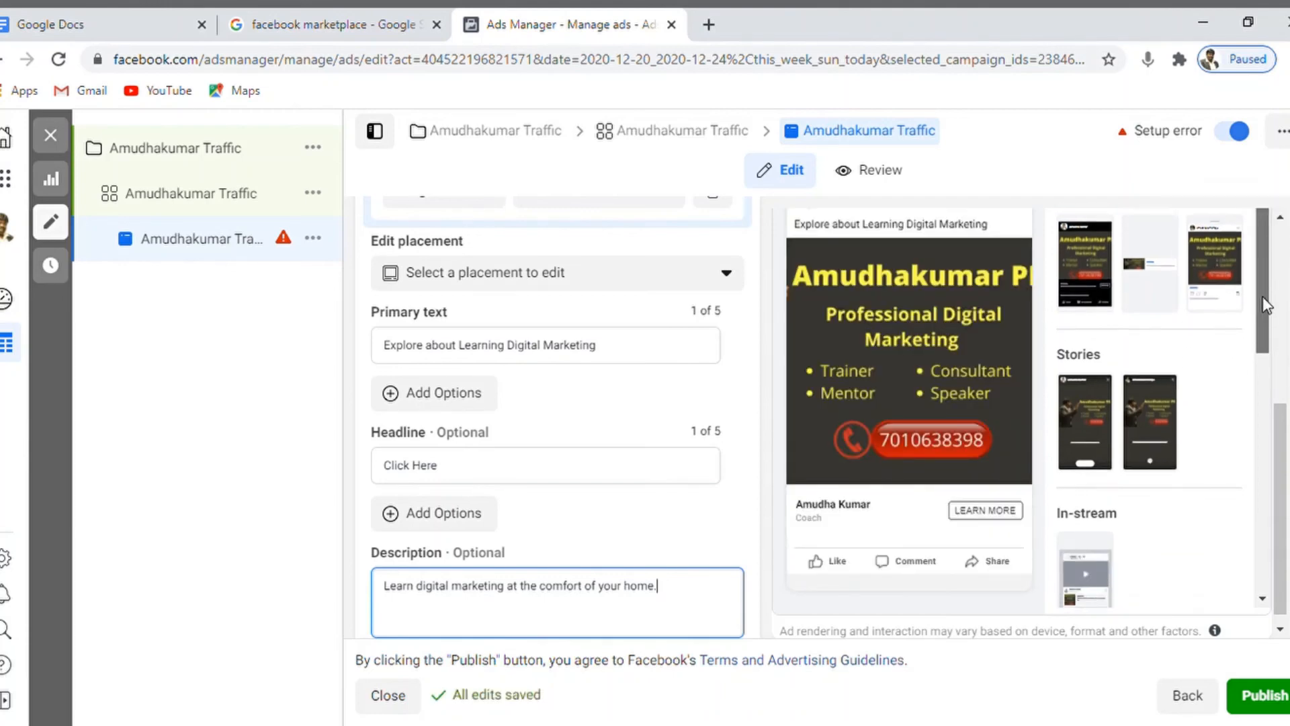
scroll(1266, 305, "down", 2)
scroll(557, 416, "down", 6)
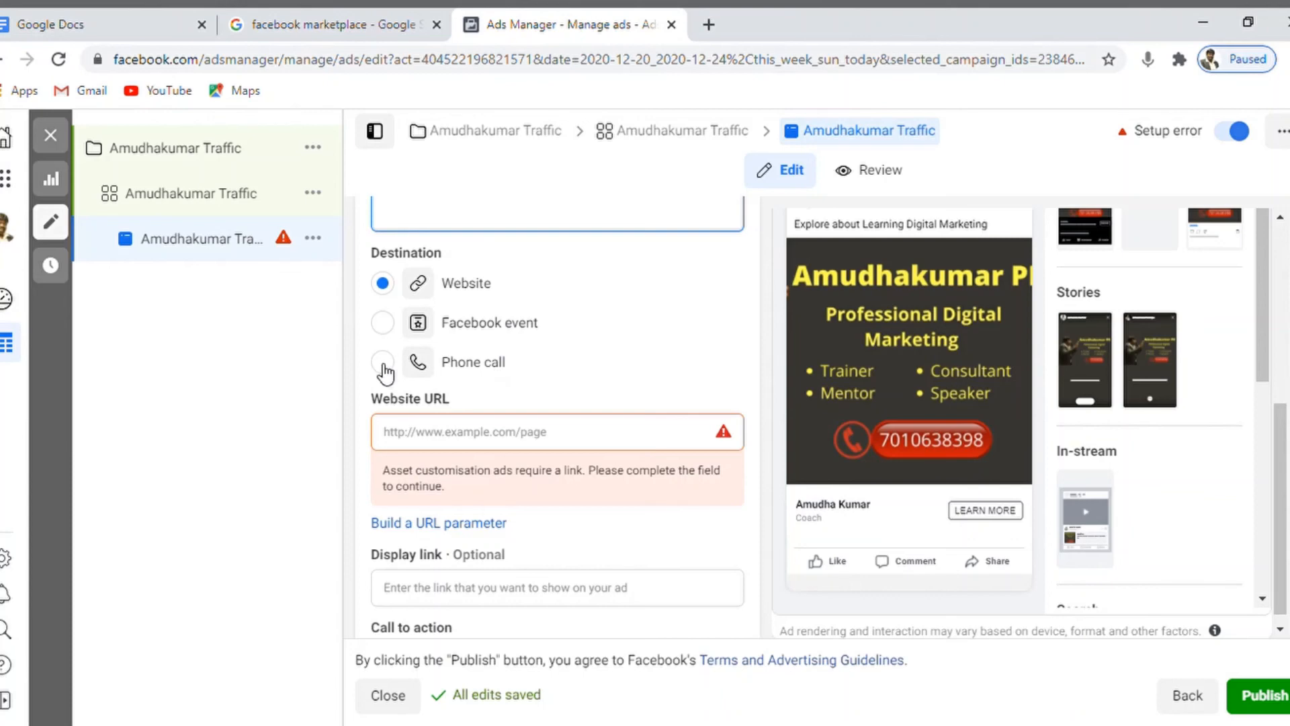
left_click(441, 432)
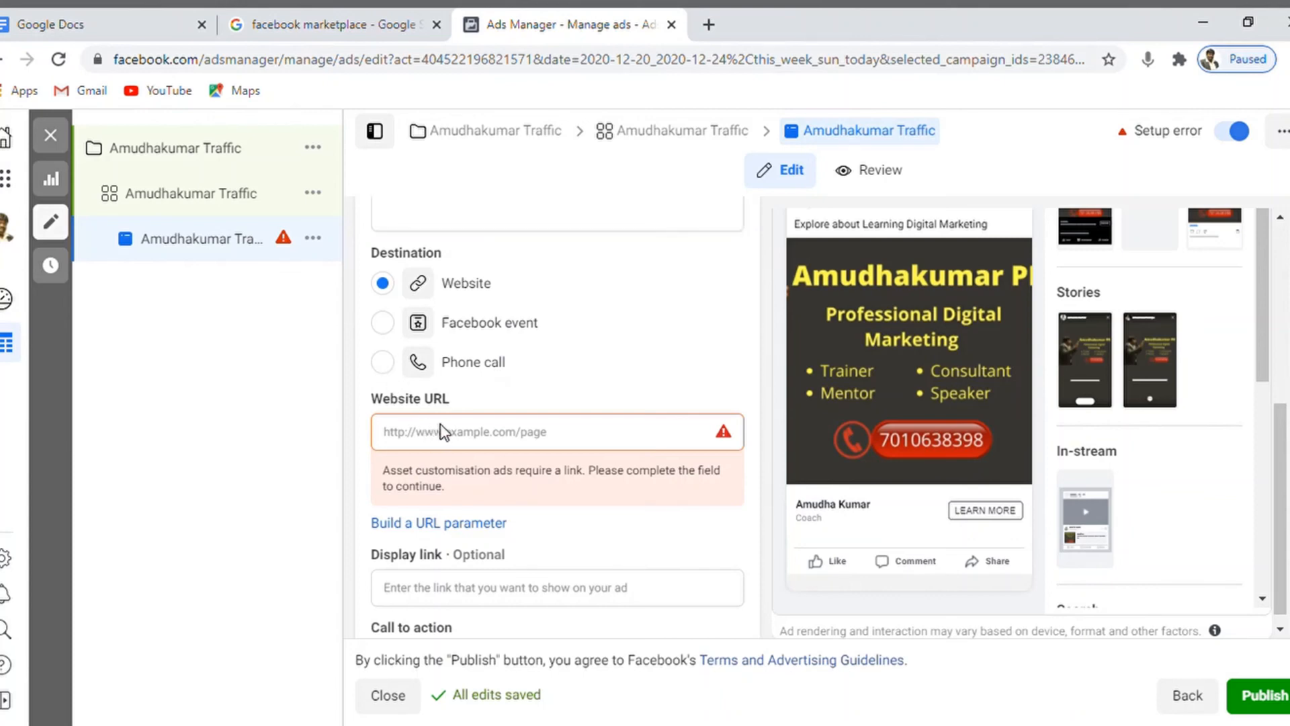
left_click(476, 441)
type("htt")
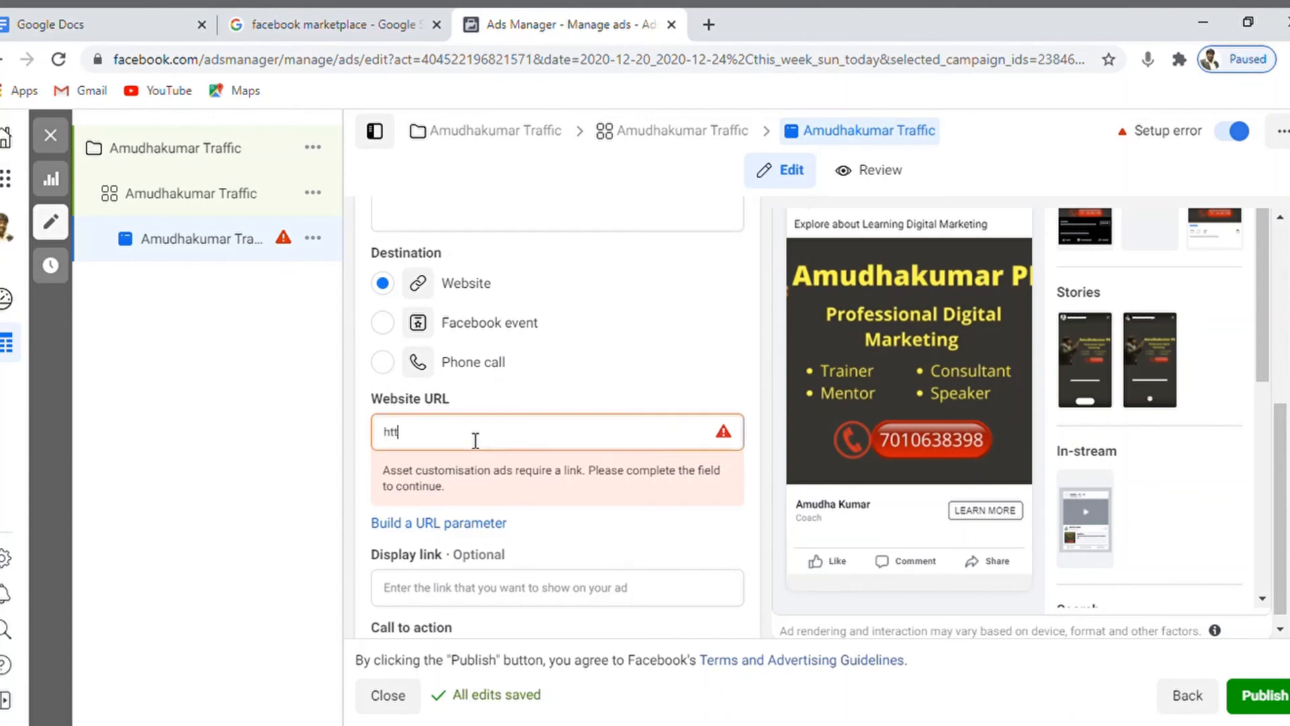
type("ps://www.amudhakumar.com/")
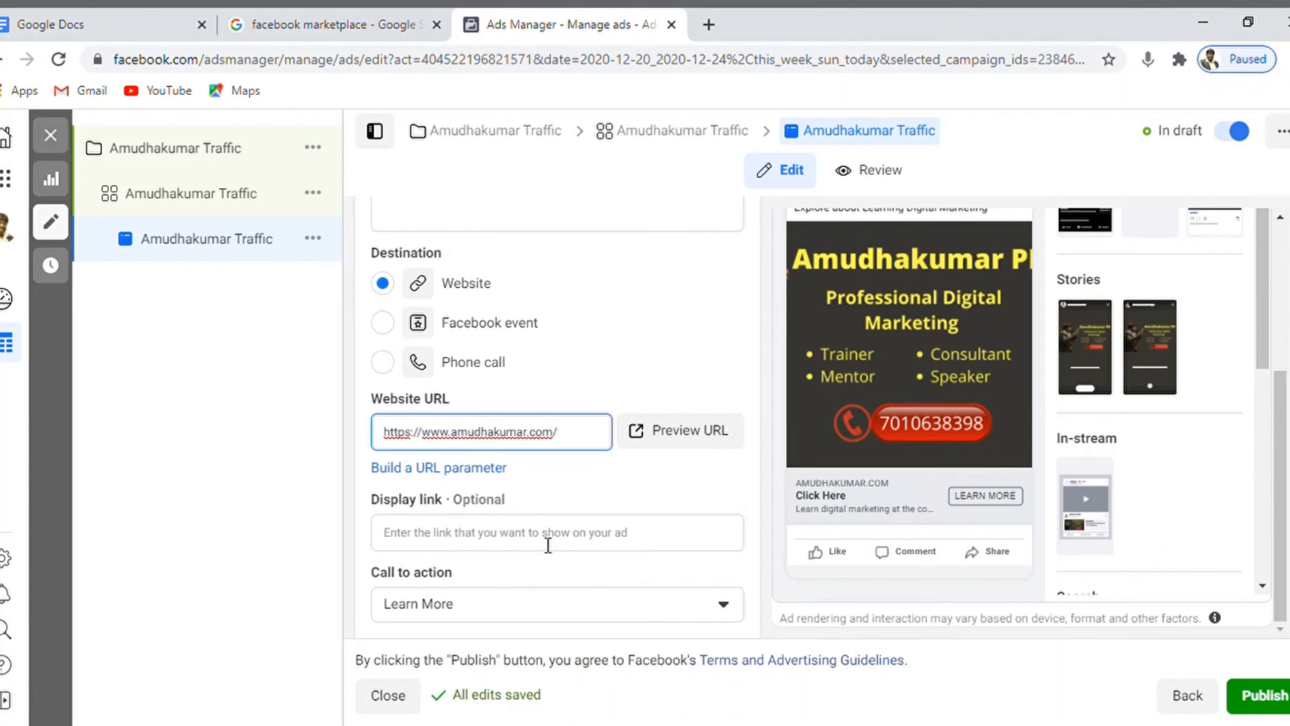
Examine the ad's available call-to-action options, keeping Learn More selected.
left_click(695, 618)
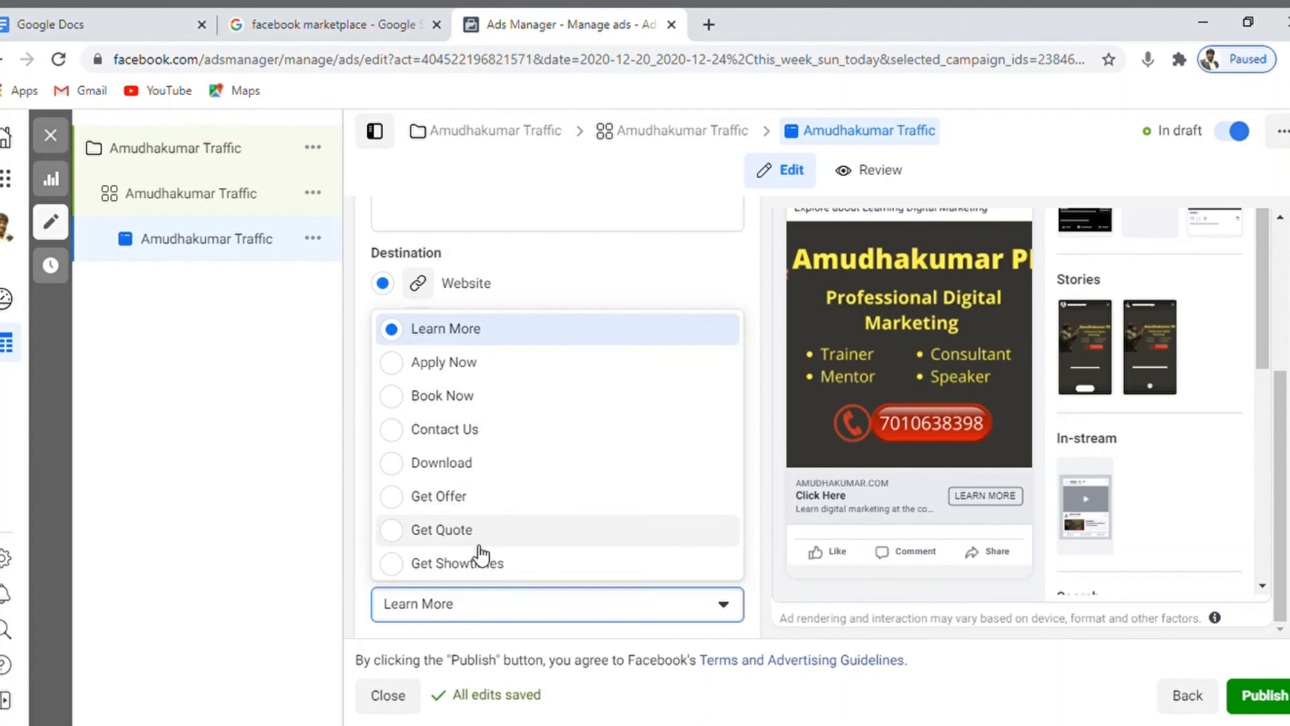
left_click(544, 602)
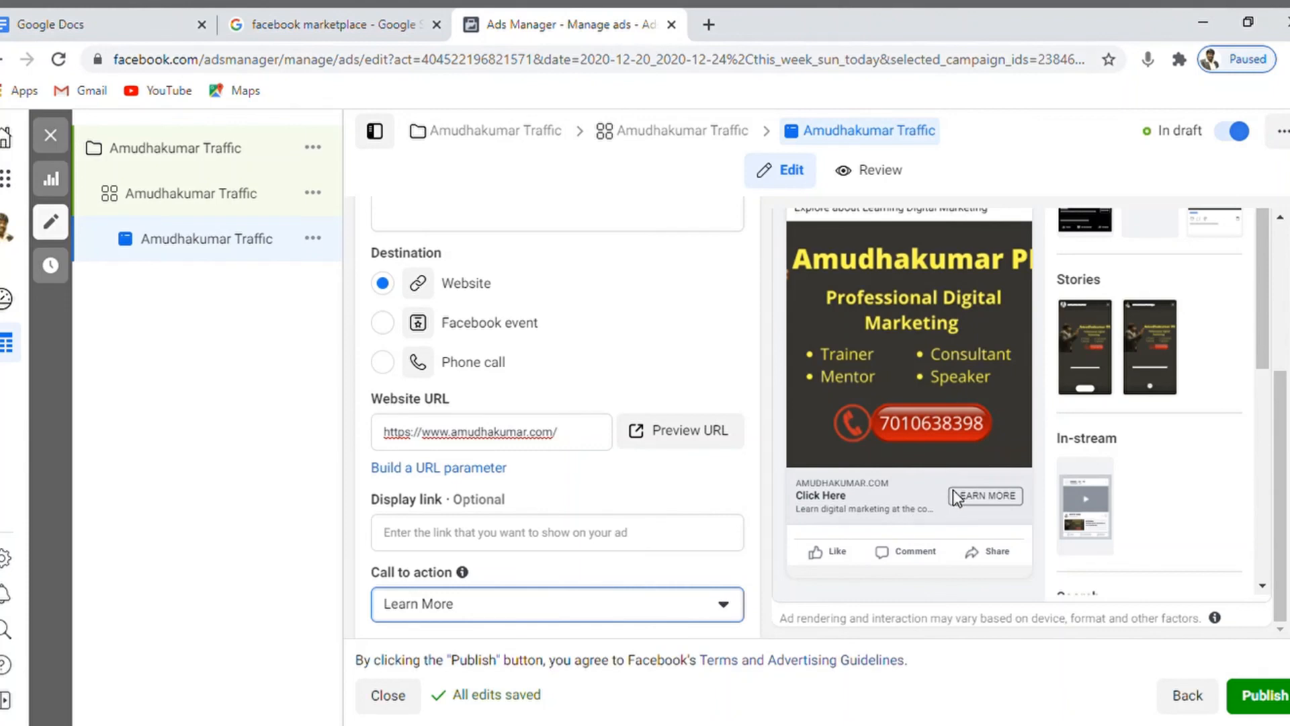
left_click(684, 622)
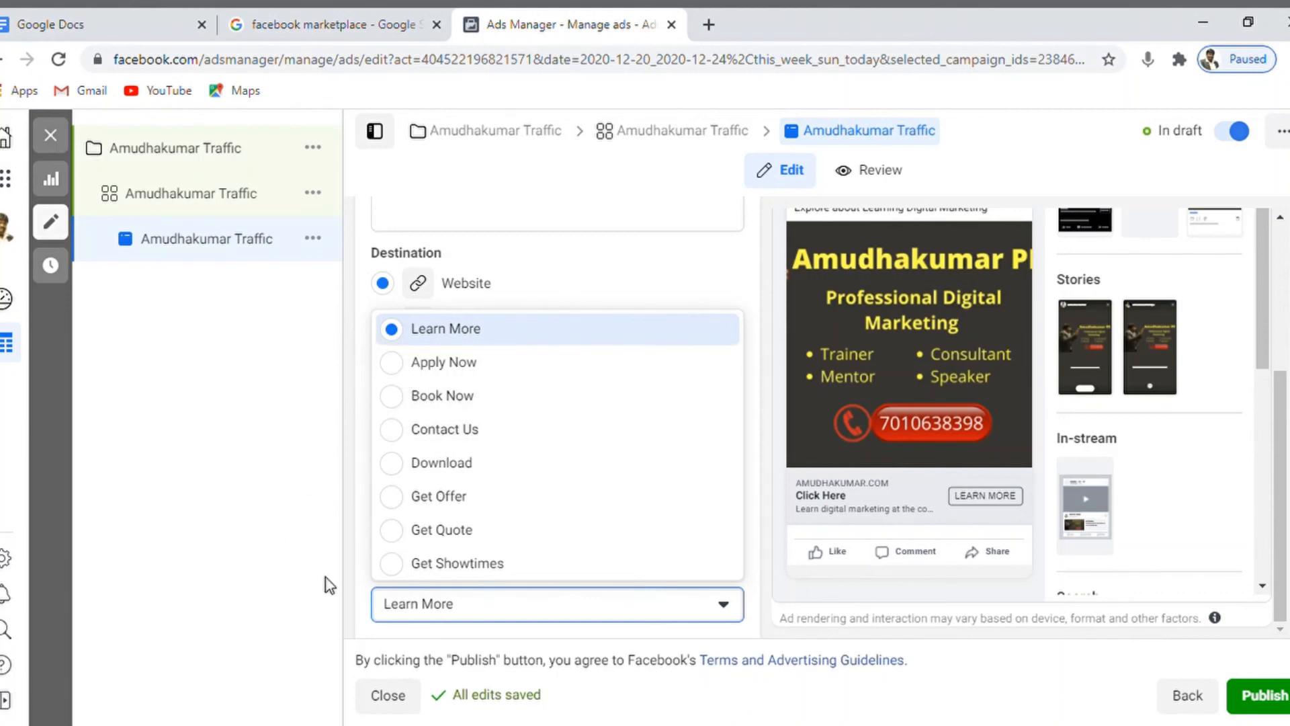
left_click(345, 587)
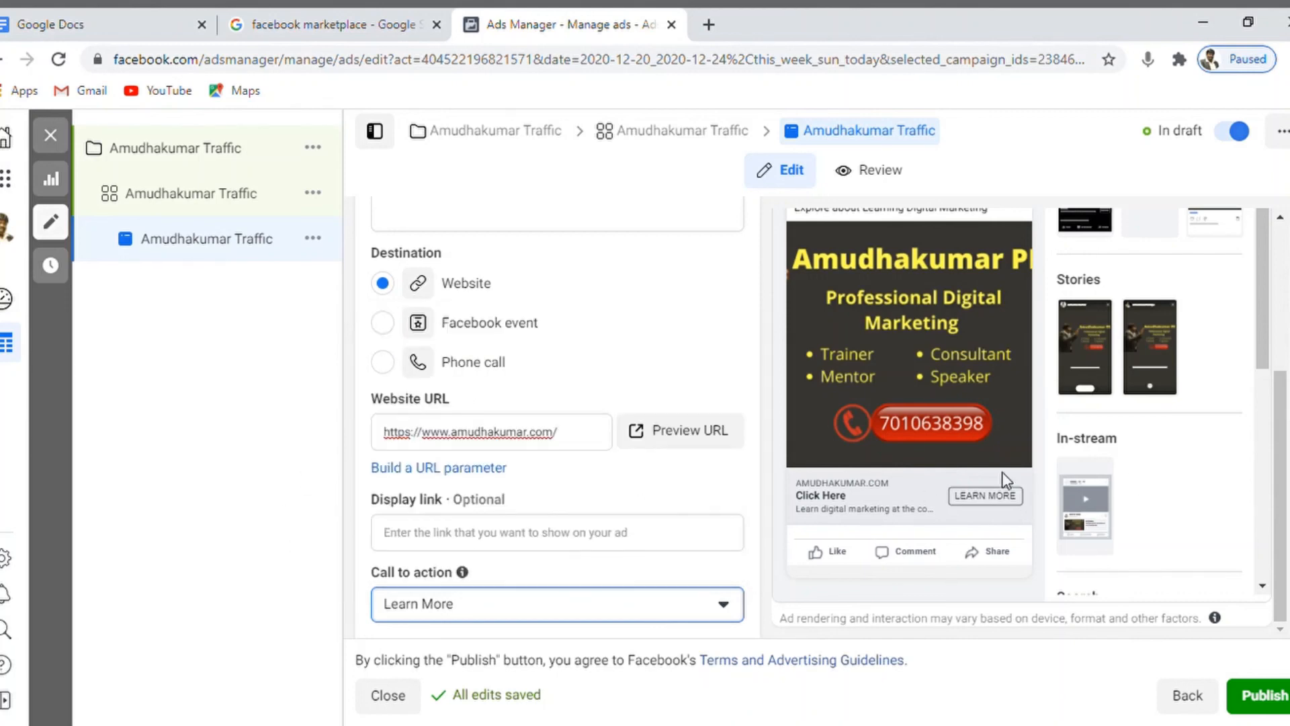
Examine the in-stream and search previews, the language and tracking sections, and the ad's entered texts and destination.
left_click_drag(1259, 341, 1263, 404)
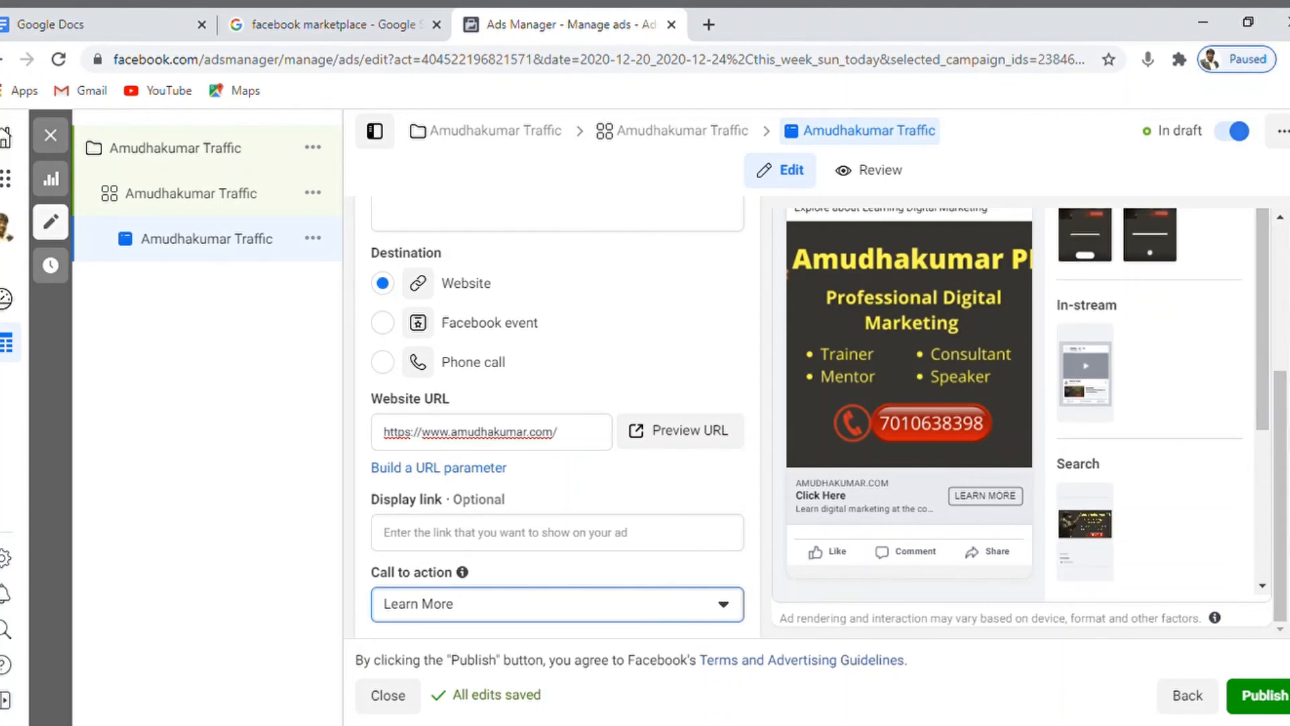
scroll(558, 417, "down", 4)
scroll(558, 416, "down", 2)
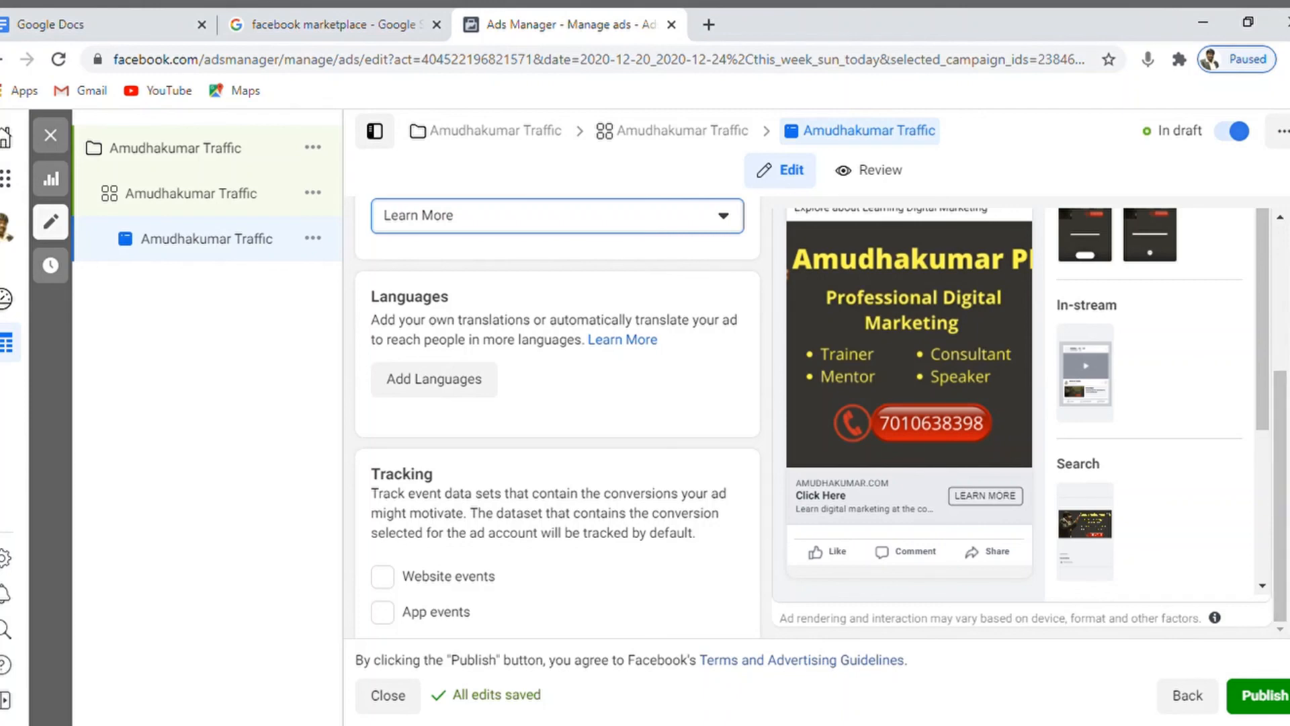
scroll(558, 417, "down", 2)
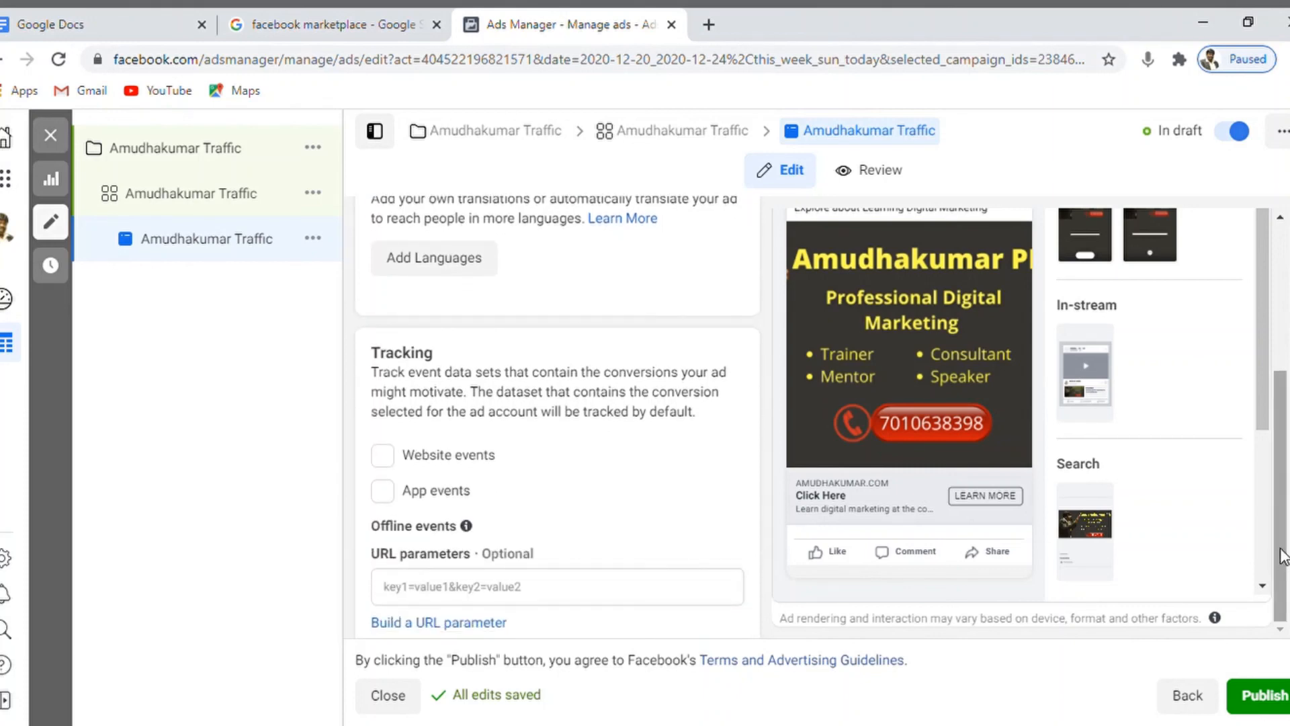
scroll(558, 416, "down", 1)
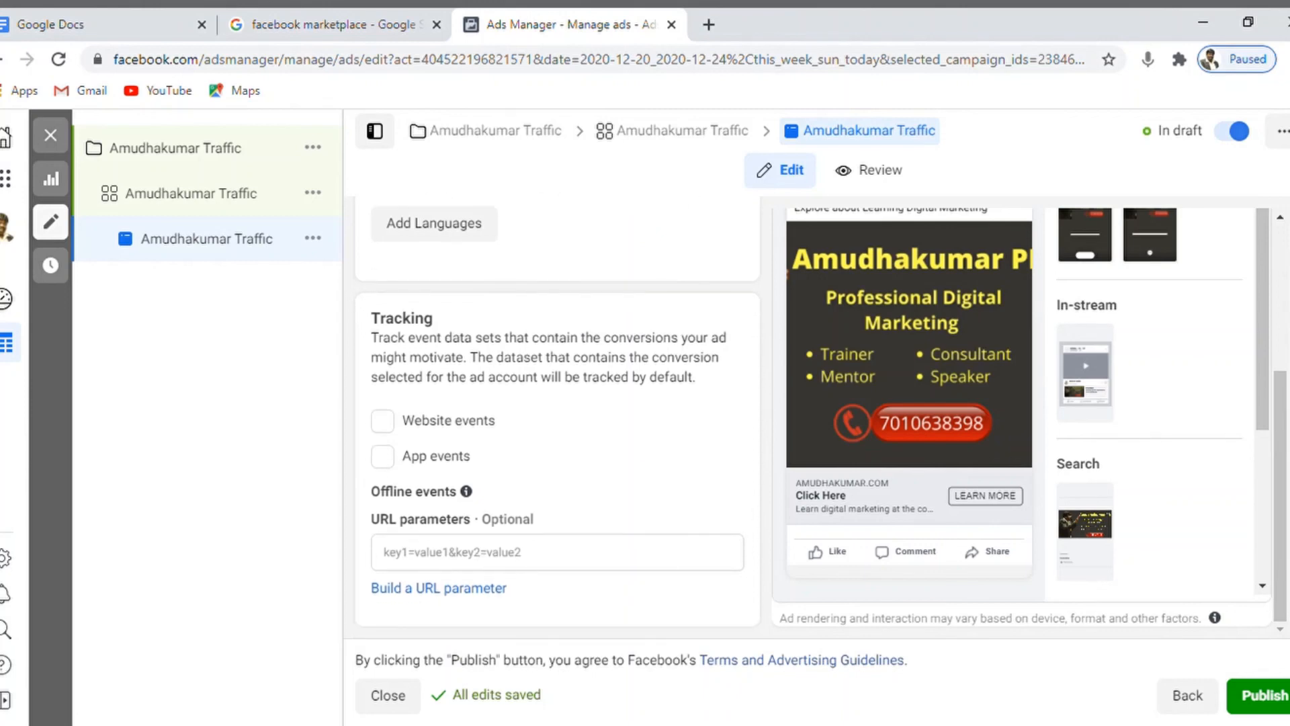
scroll(557, 417, "up", 8)
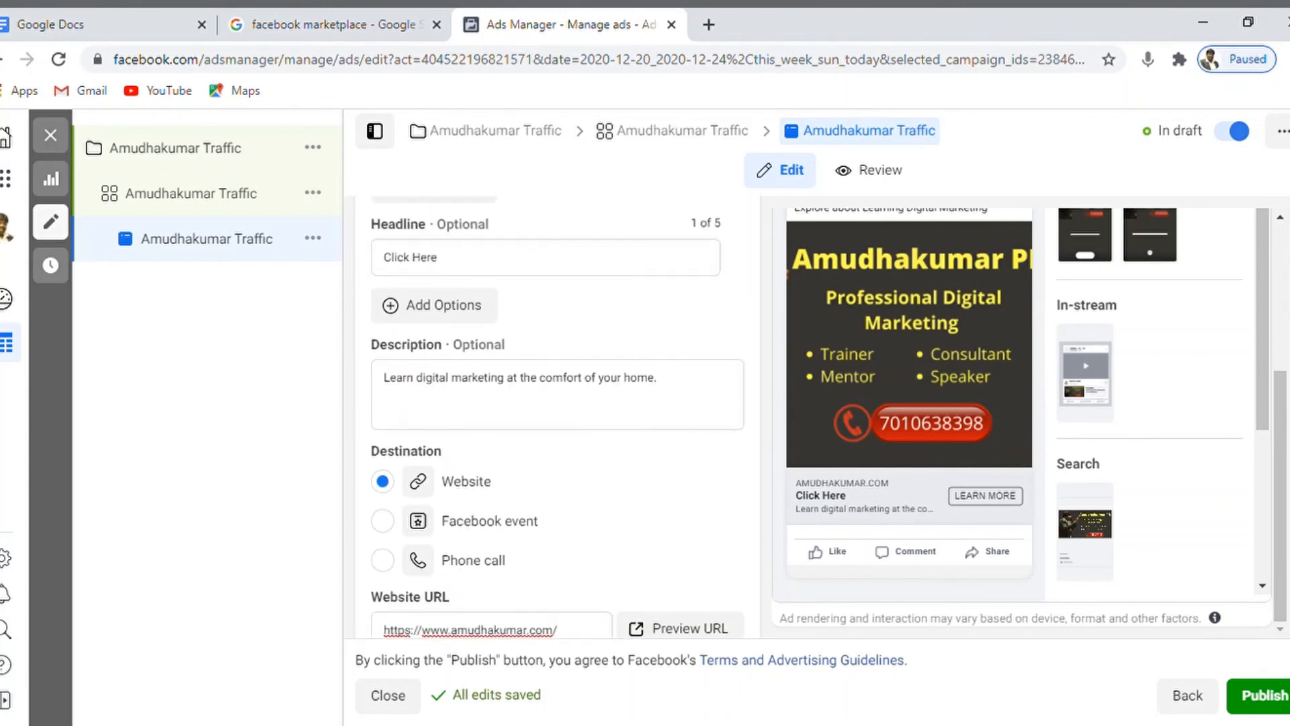
scroll(557, 417, "down", 4)
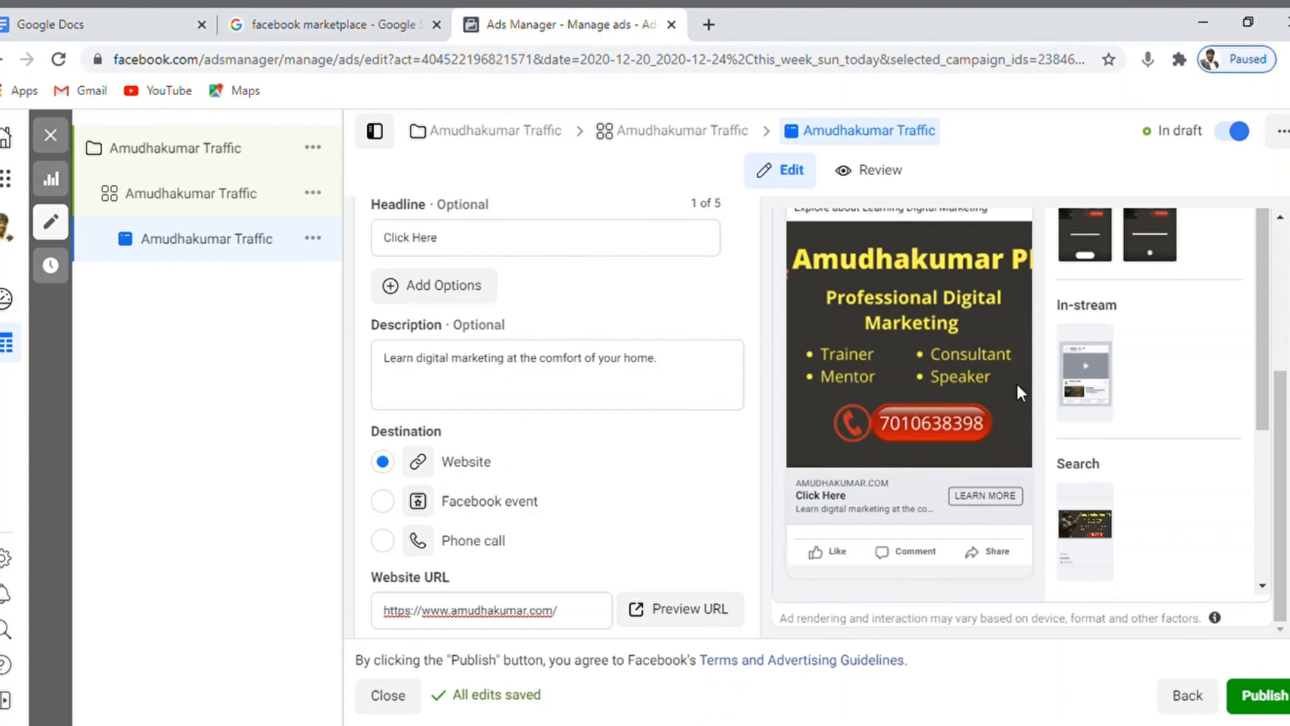
Open the full set of ad preview variations and examine how the ad appears across the Facebook, Instagram and Audience Network placements.
scroll(558, 416, "up", 4)
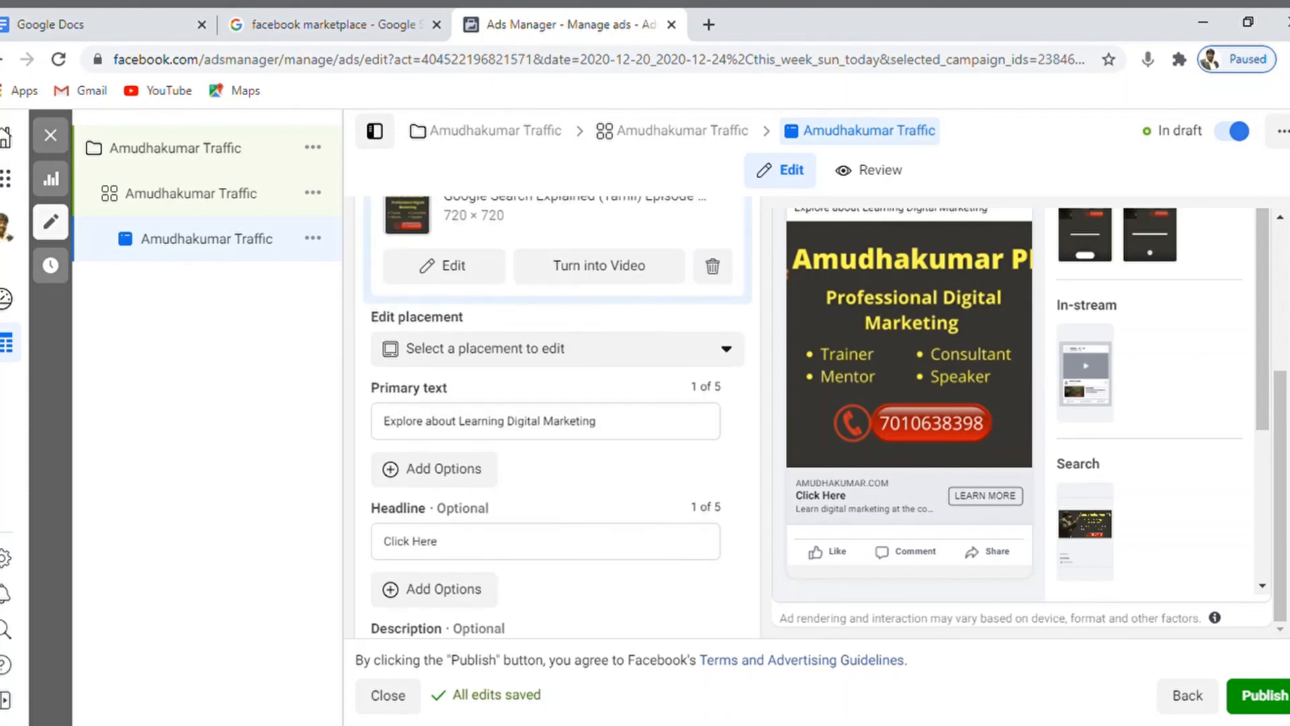
scroll(1277, 346, "up", 3)
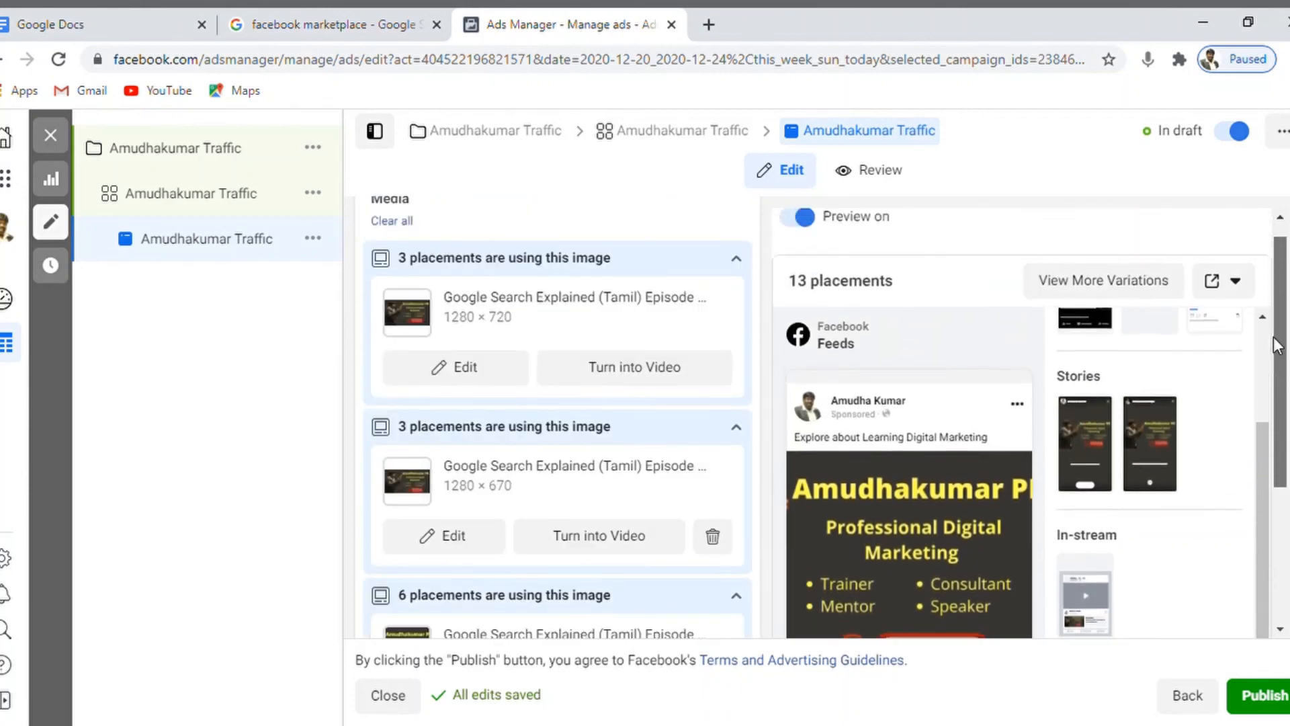
left_click_drag(1274, 337, 1269, 301)
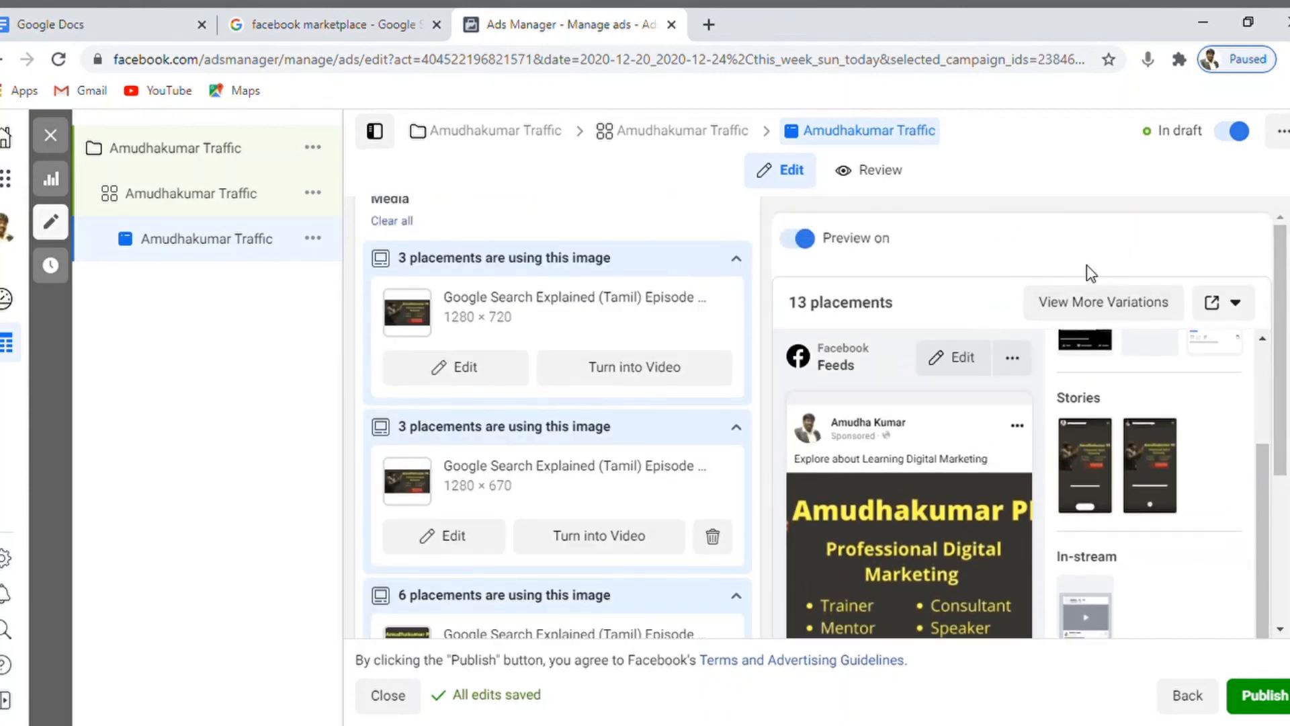
left_click(1093, 310)
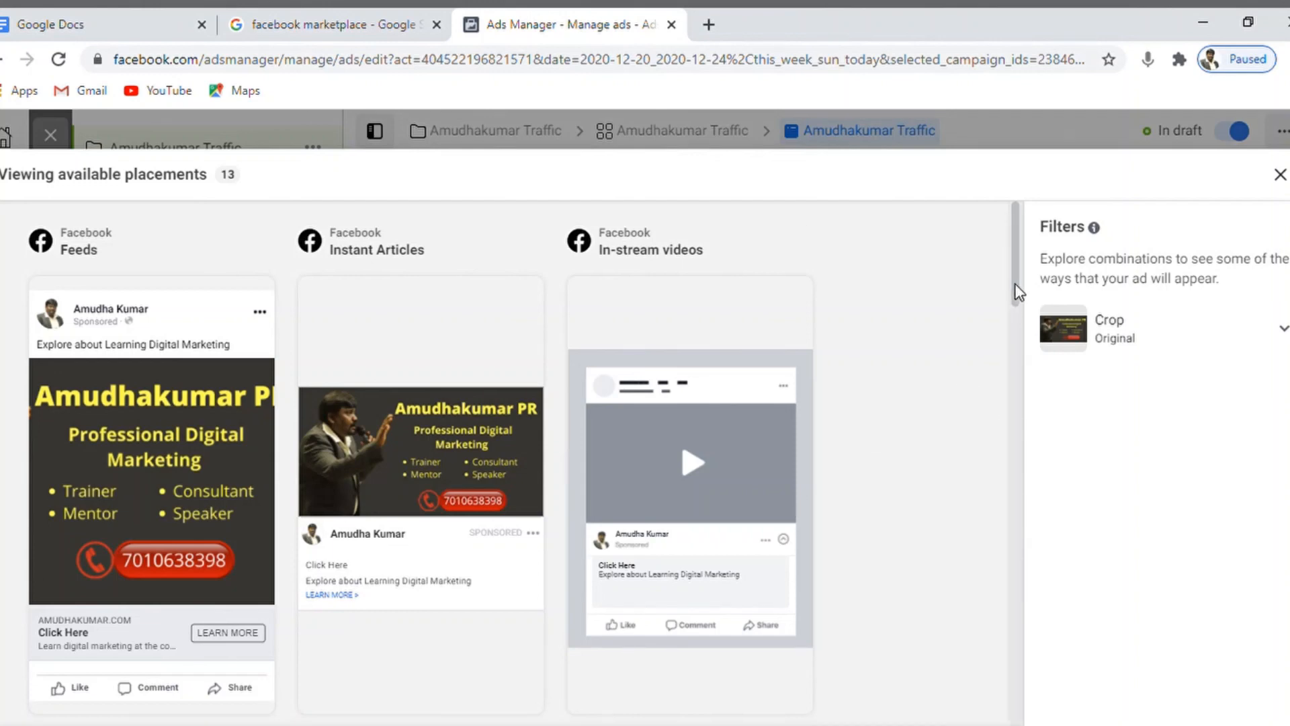
left_click_drag(1018, 291, 1022, 401)
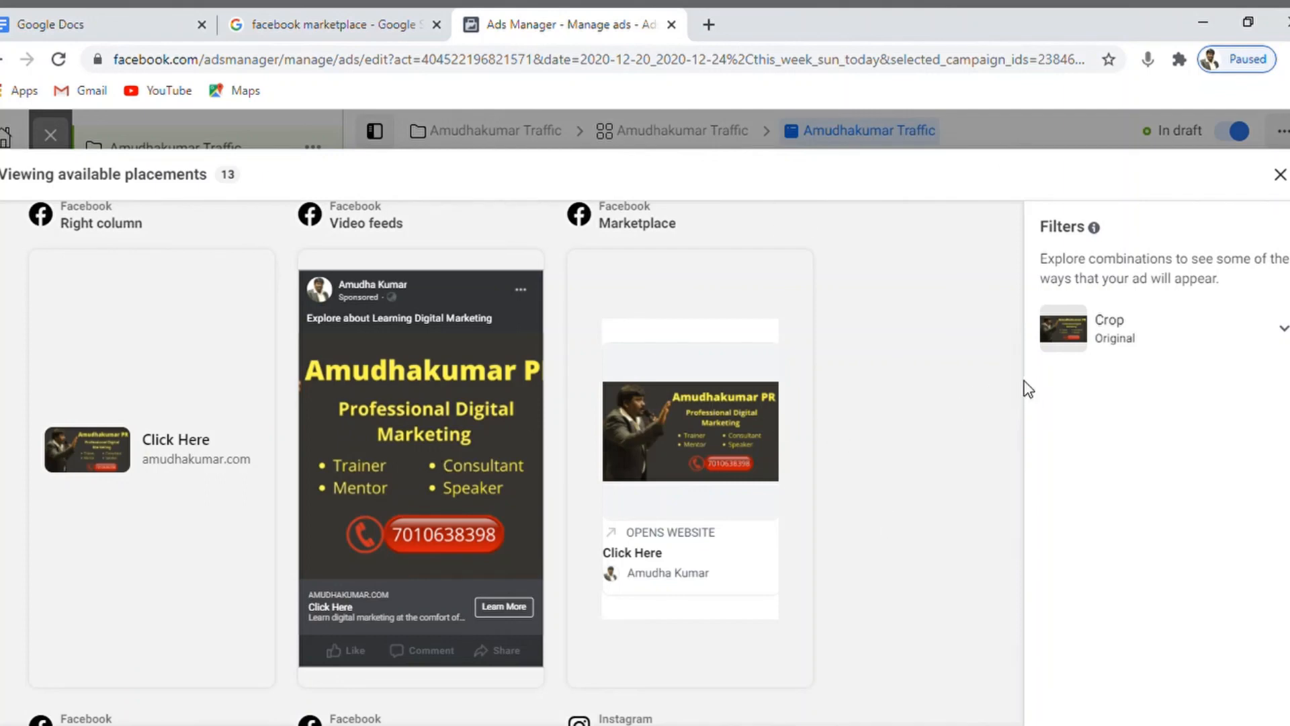
left_click_drag(1010, 371, 1018, 576)
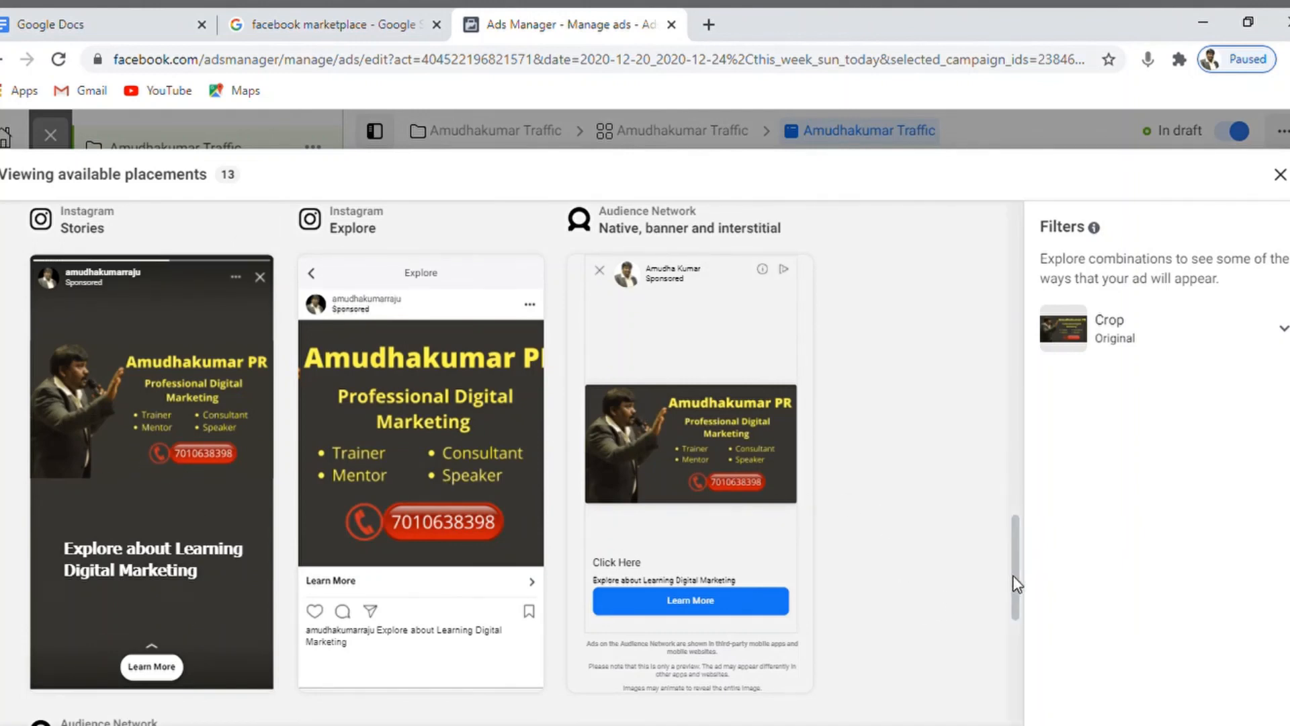
left_click_drag(1016, 574, 989, 195)
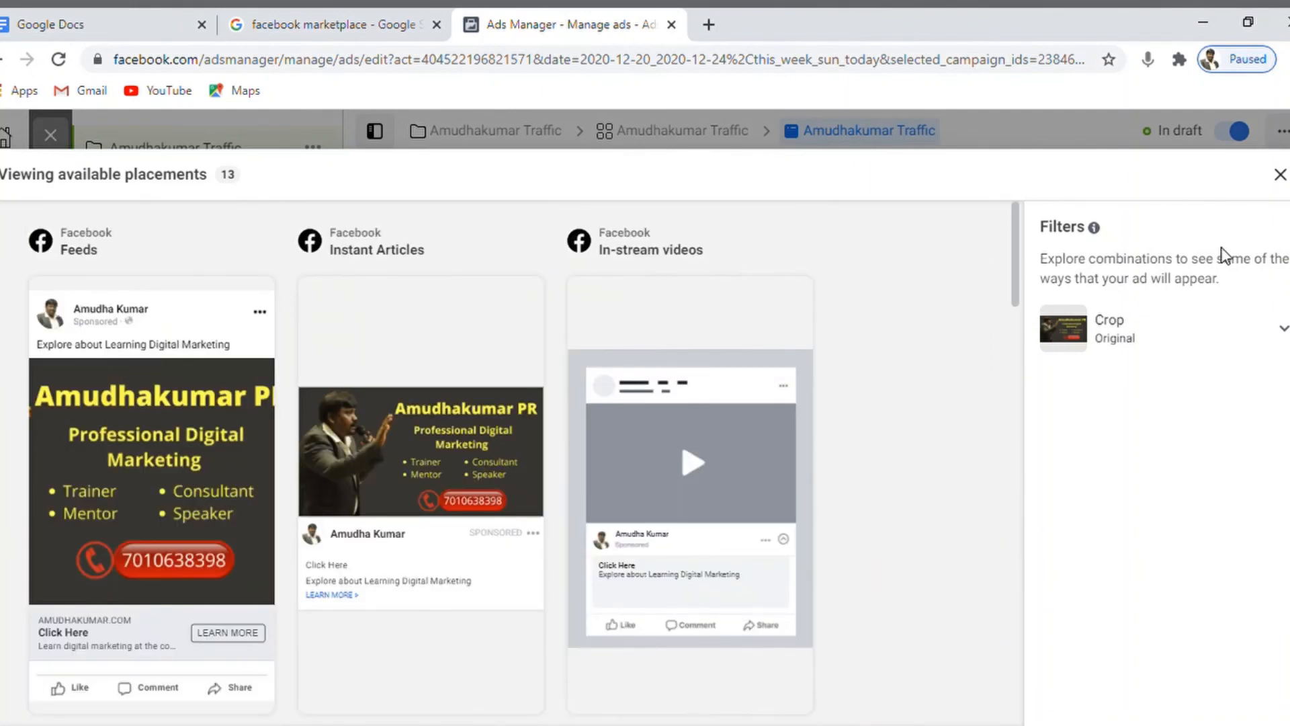